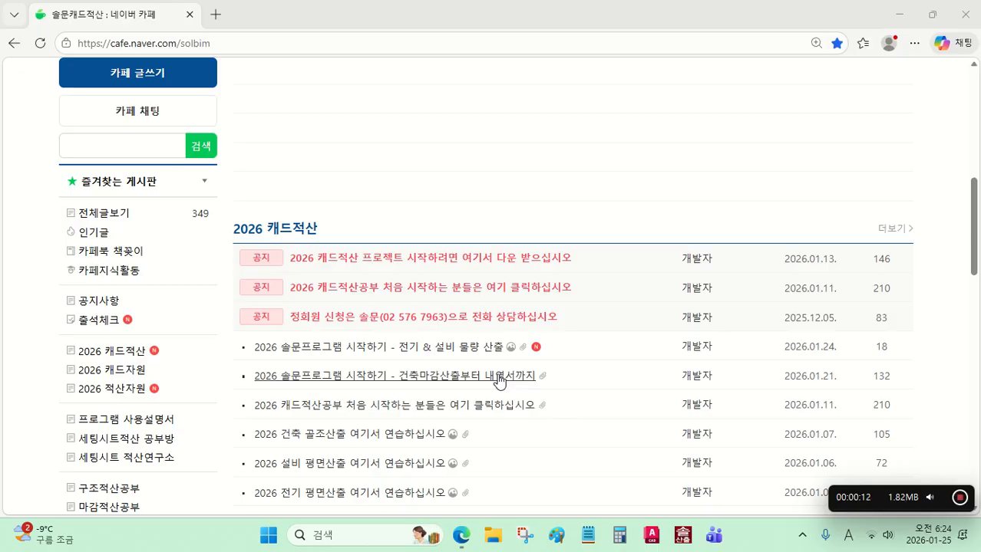
Step: Open the cafe post "2026 솔문프로그램 시작하기 - 전기 & 설비 물량 산출" and go to its attached files
left_click(391, 352)
scroll(393, 360, "down", 20)
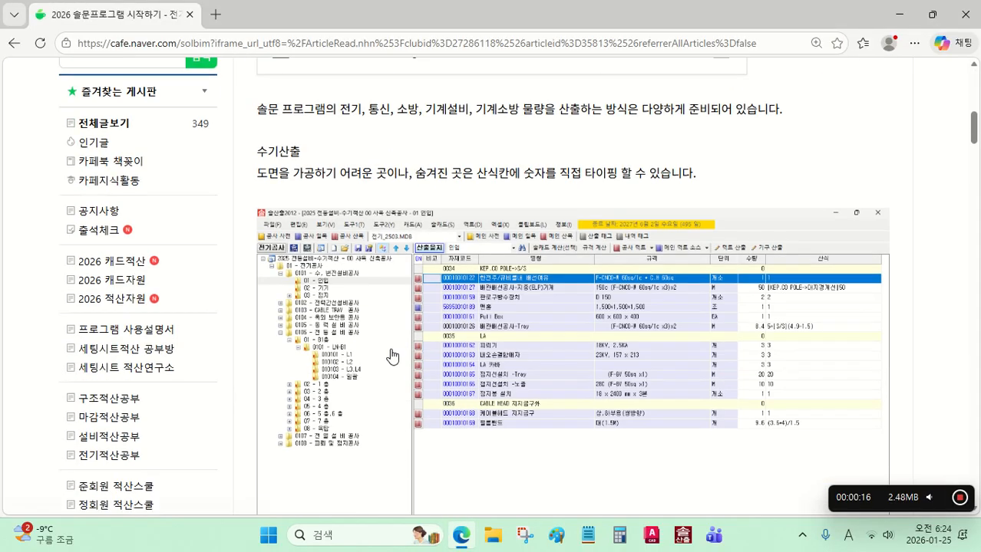
scroll(402, 368, "down", 20)
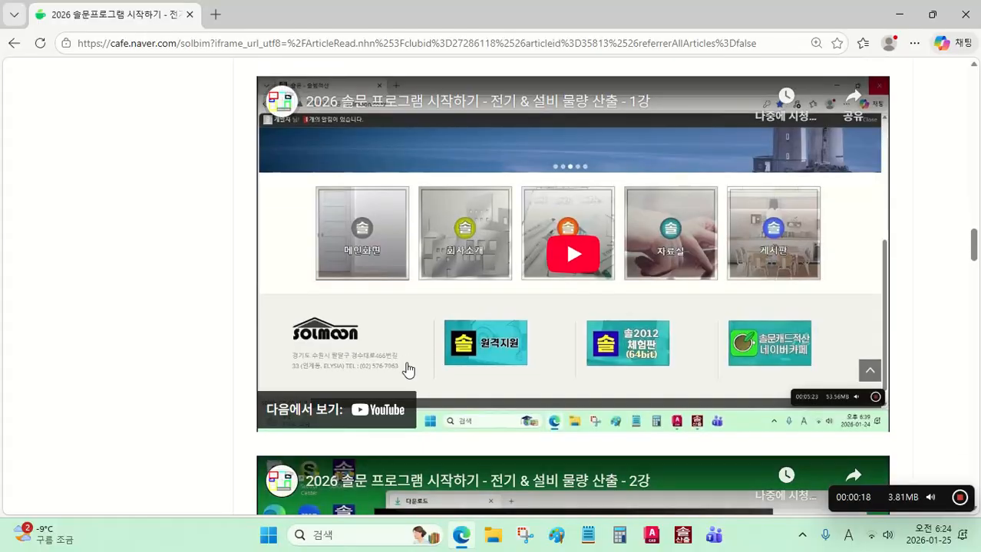
scroll(414, 366, "down", 10)
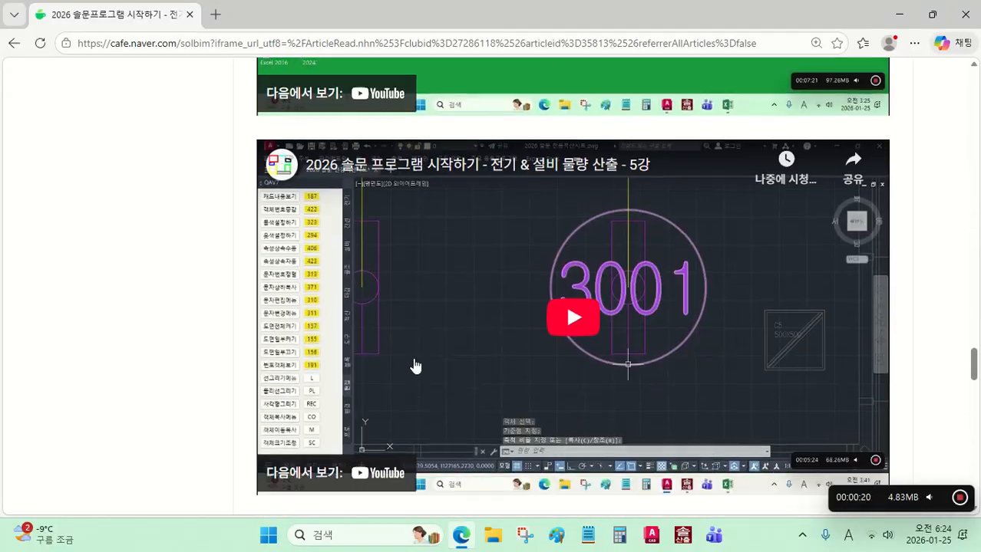
scroll(419, 359, "up", 3)
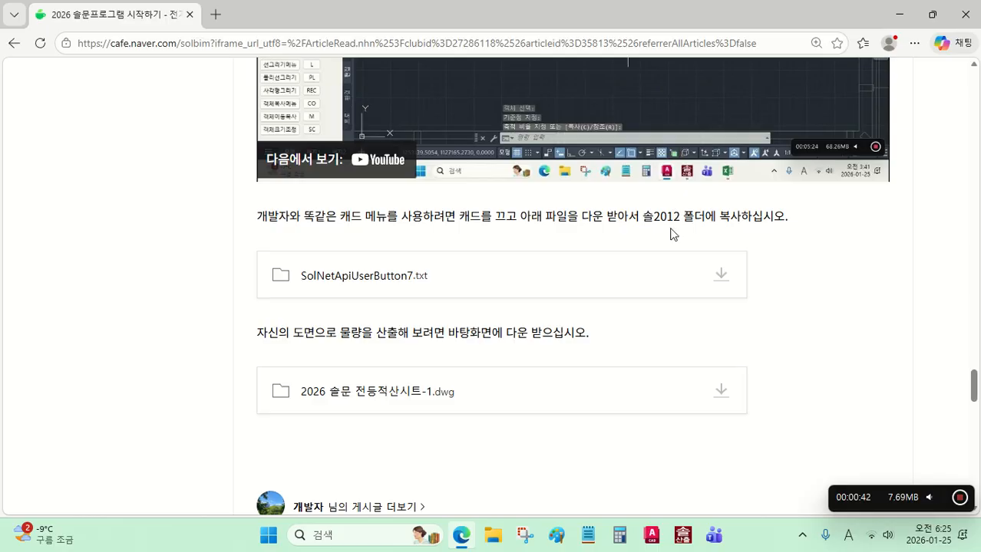
scroll(460, 279, "down", 1)
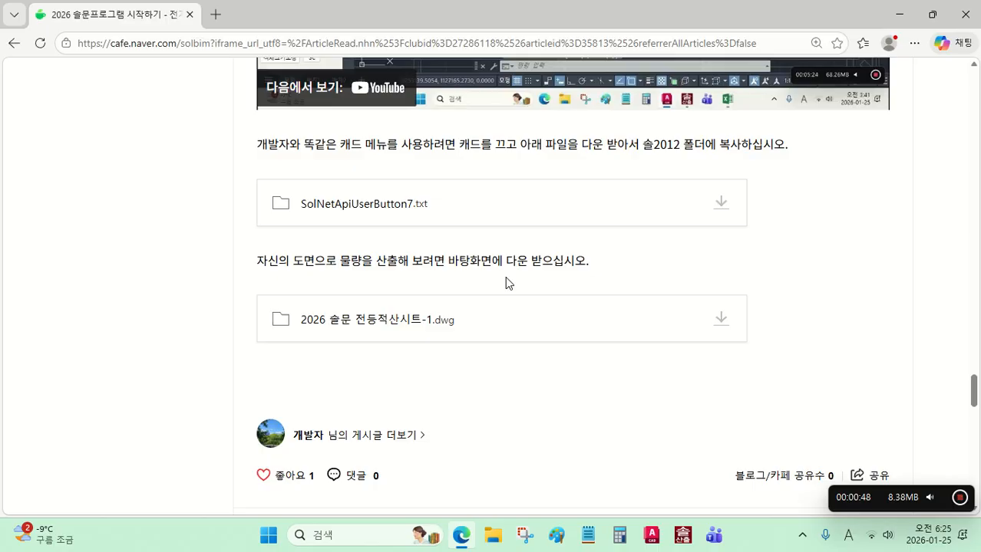
Step: Download the attachment "2026 솔문 전등적산시트-1.dwg" and open the downloaded drawing
left_click(722, 322)
left_click(694, 360)
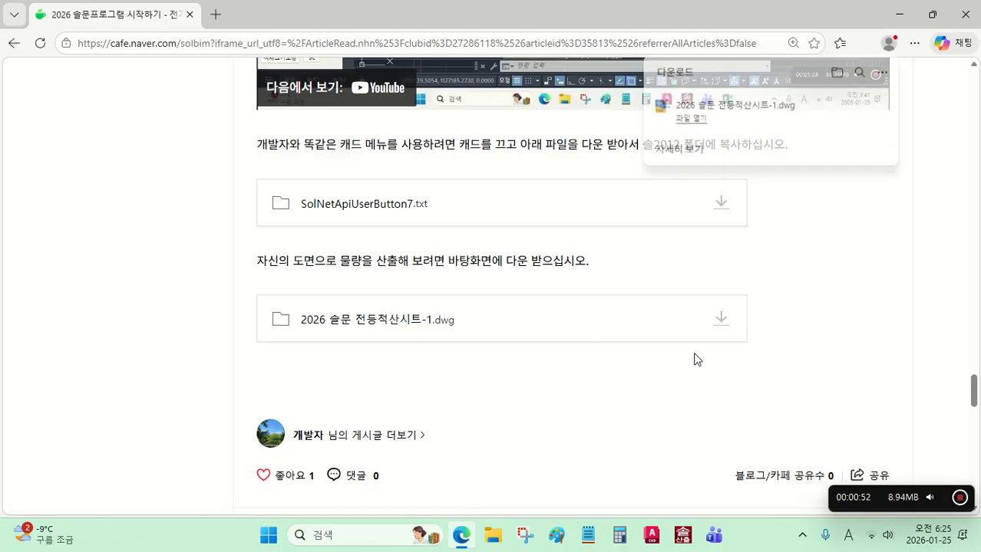
left_click(690, 119)
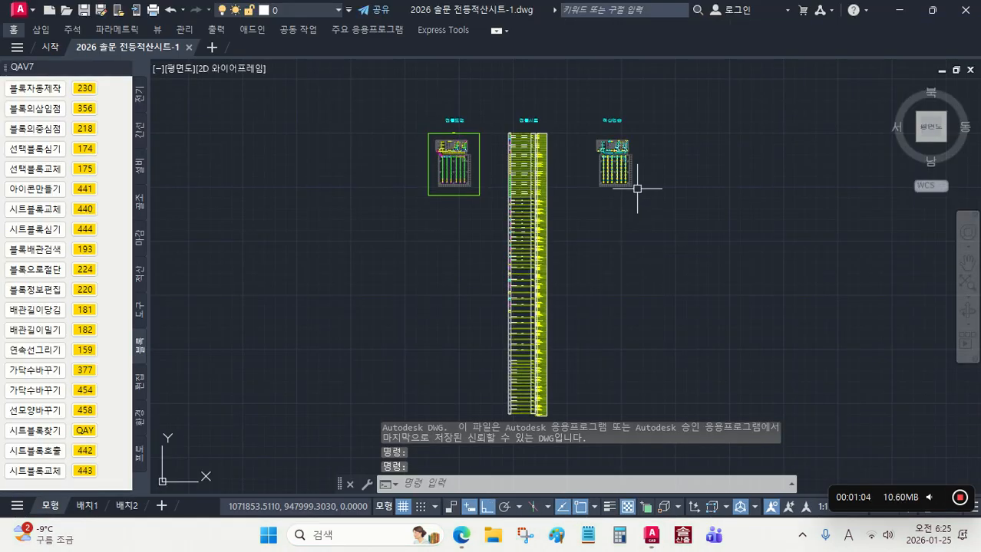
Step: Select the duplicate objects in the whole 적산연습 floor plan with the 불량객체제거 command (450) and delete them
scroll(637, 188, "up", 1)
scroll(613, 200, "up", 2)
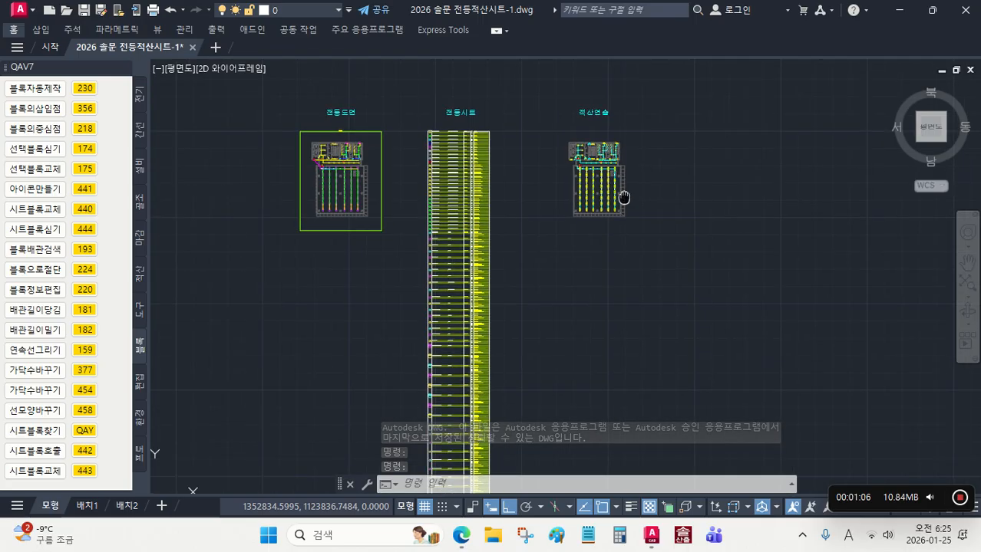
scroll(597, 223, "up", 2)
scroll(597, 211, "up", 2)
mouse_move(603, 205)
middle_mouse_down()
mouse_move(626, 179)
mouse_move(618, 172)
mouse_move(650, 153)
middle_mouse_up()
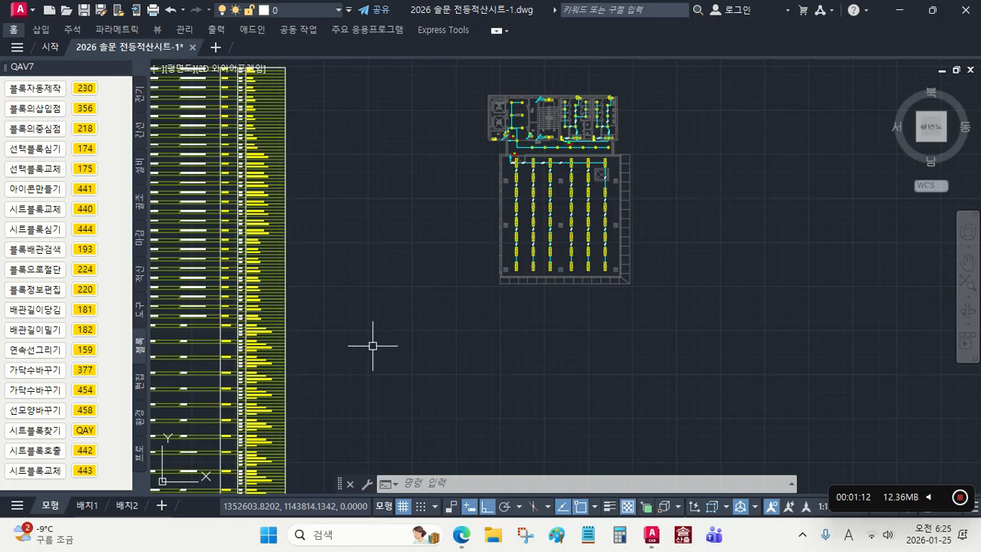
left_click(141, 315)
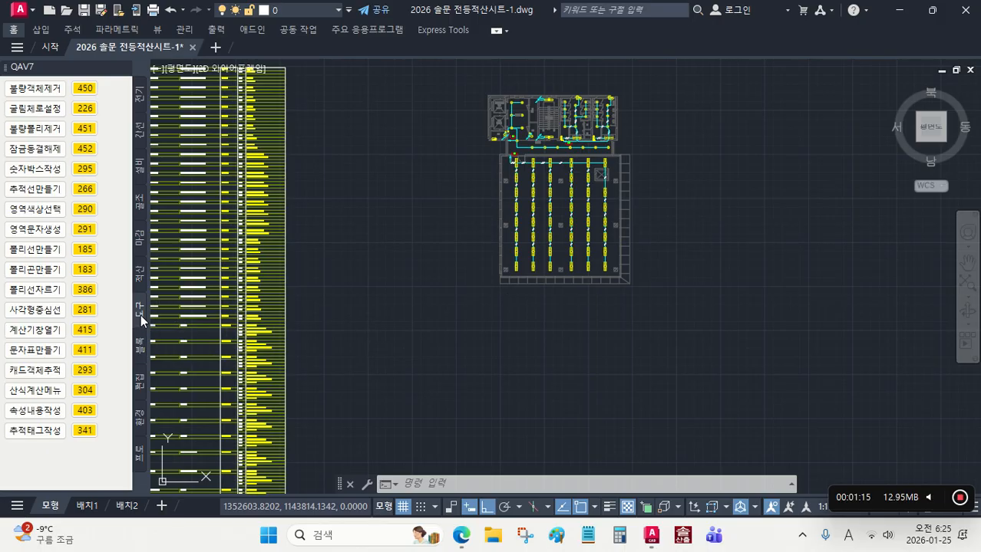
left_click(84, 88)
scroll(469, 222, "down", 2)
left_click(632, 321)
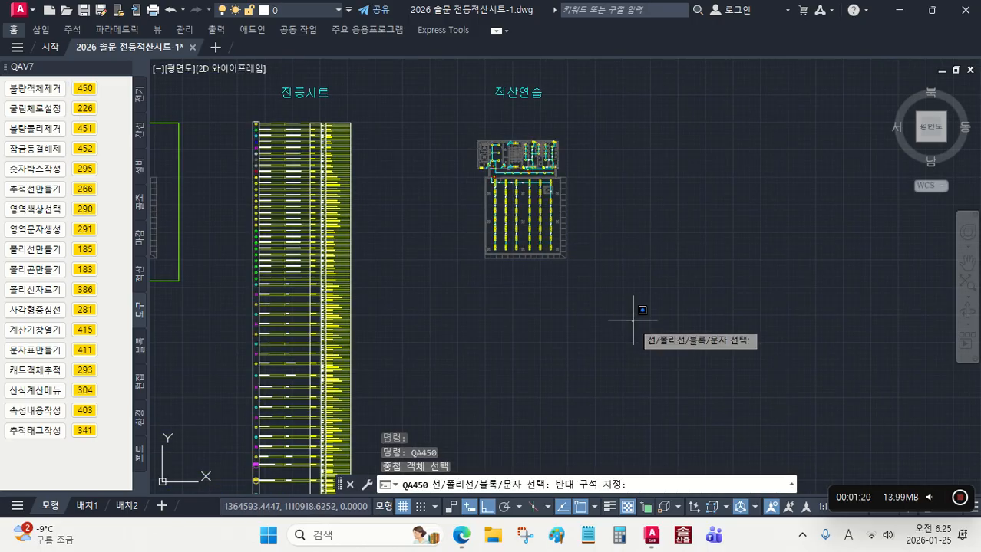
left_click(434, 114)
key("Return")
scroll(522, 169, "up", 4)
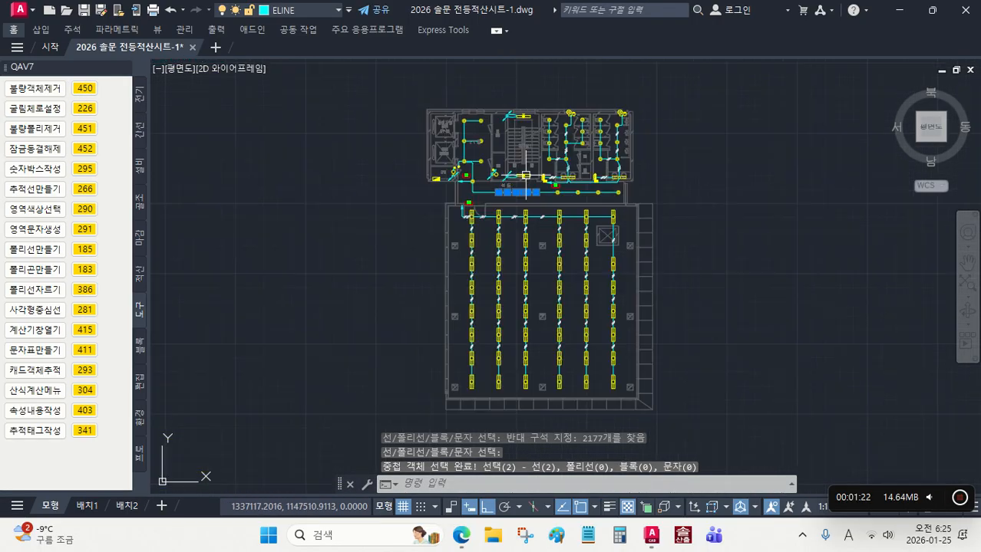
scroll(525, 175, "up", 5)
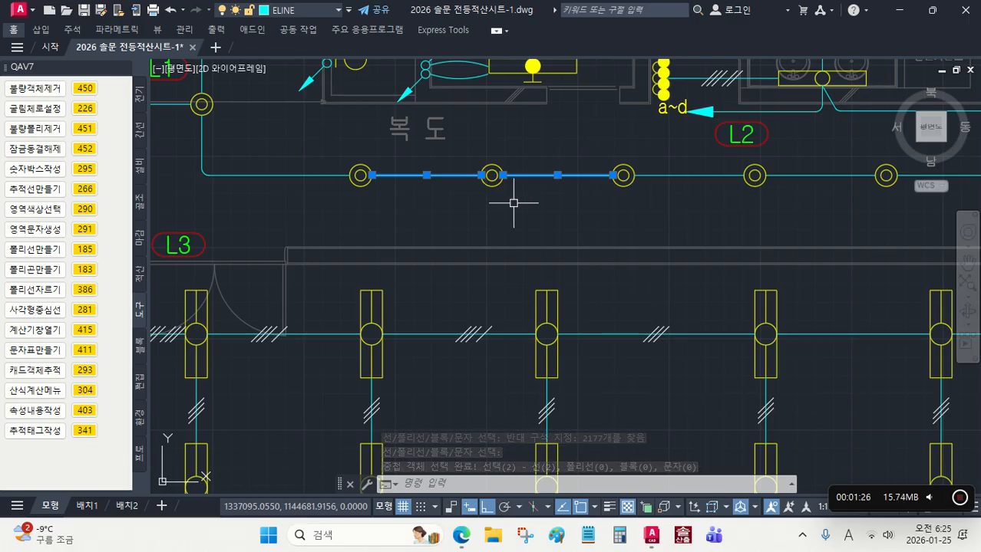
key("Delete")
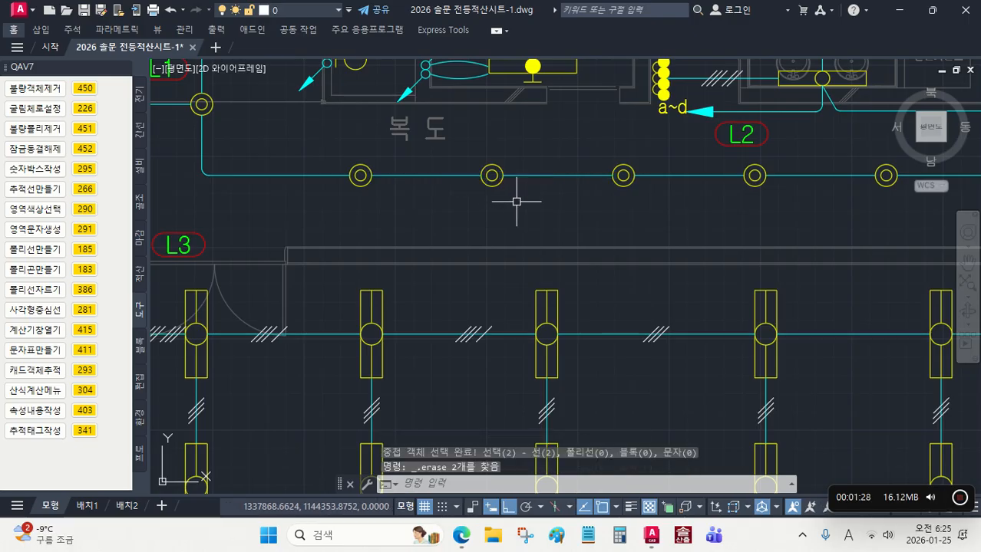
Step: Check the whole 적산연습 plan again for duplicate objects with command 450, and save the drawing
left_click(85, 91)
scroll(465, 217, "down", 8)
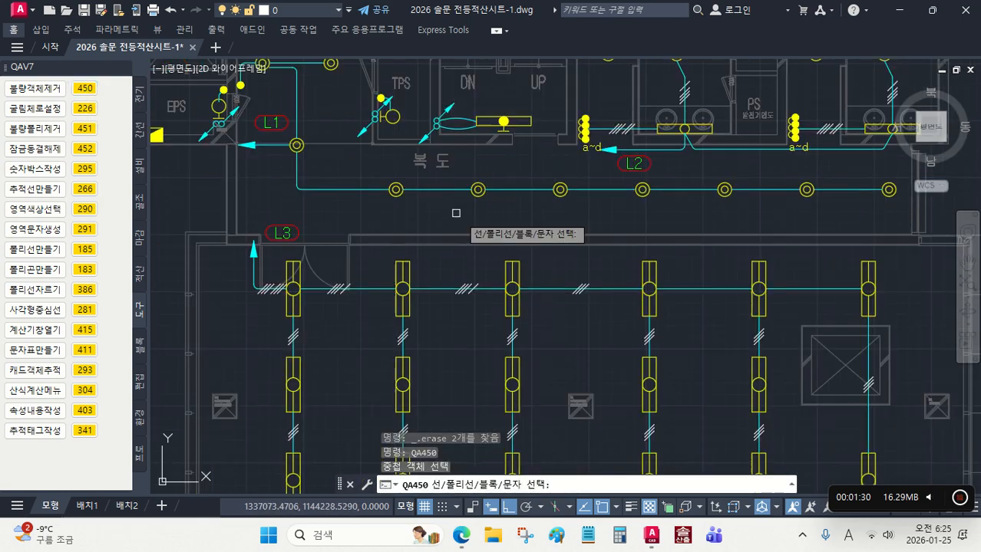
left_click(661, 441)
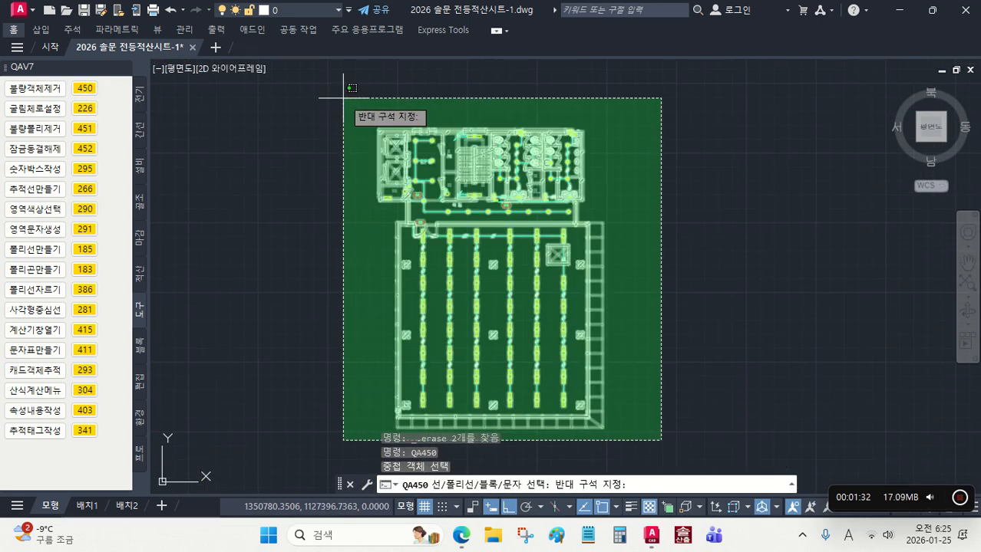
left_click(317, 74)
key("Return")
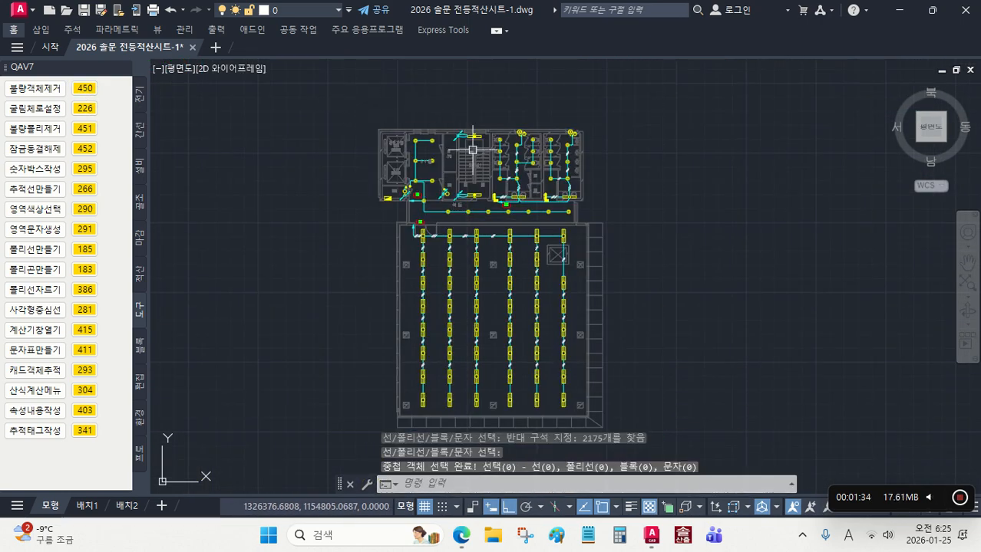
scroll(620, 246, "down", 3)
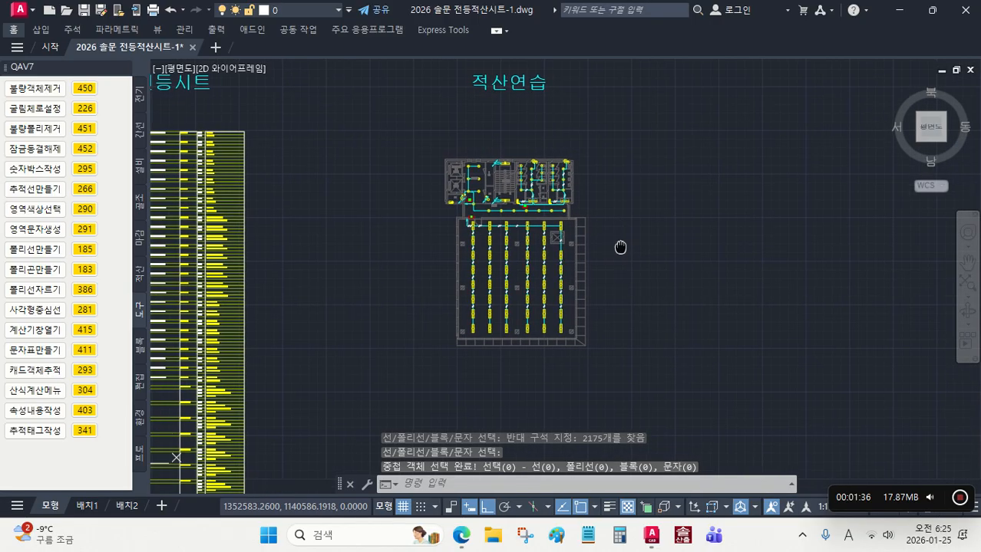
left_click(86, 18)
Step: Explode the two easternmost round light fixture blocks in the corridor
scroll(596, 258, "up", 5)
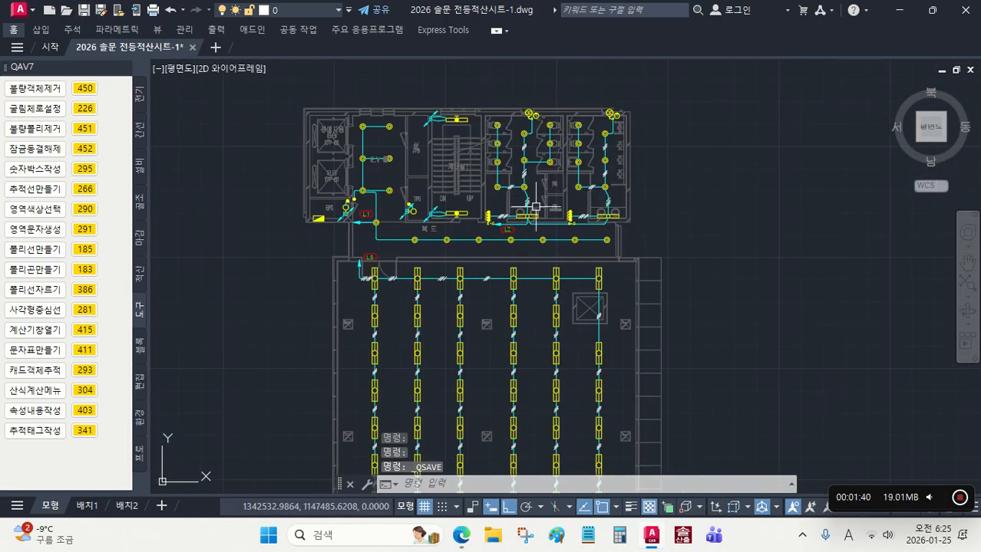
scroll(596, 258, "up", 4)
left_click(656, 244)
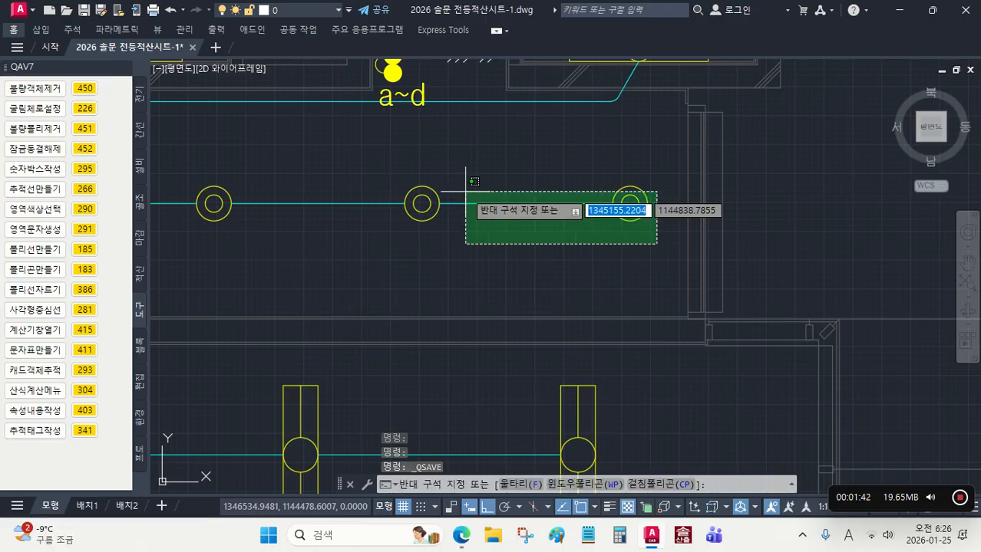
left_click(428, 201)
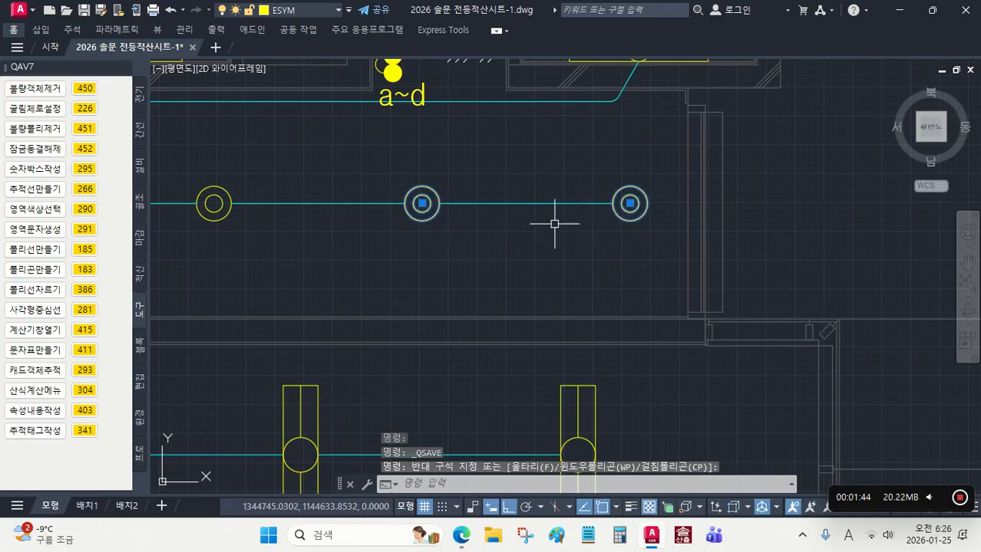
type("x")
key("Return")
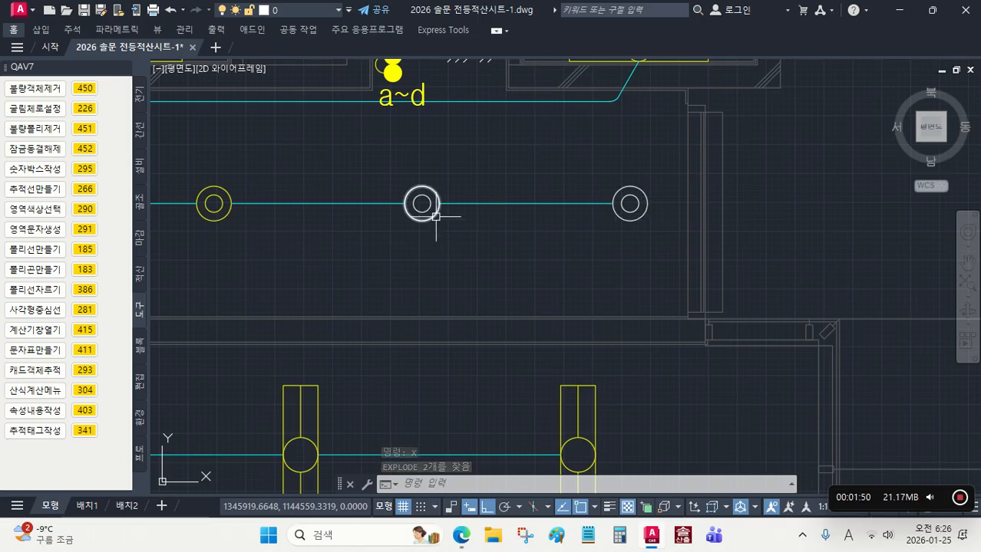
Step: Explode the wire-count tick block just below the second-to-last fixture in the large room's northernmost row
middle_click_drag(449, 222, 534, 103)
middle_click_drag(512, 239, 644, 66)
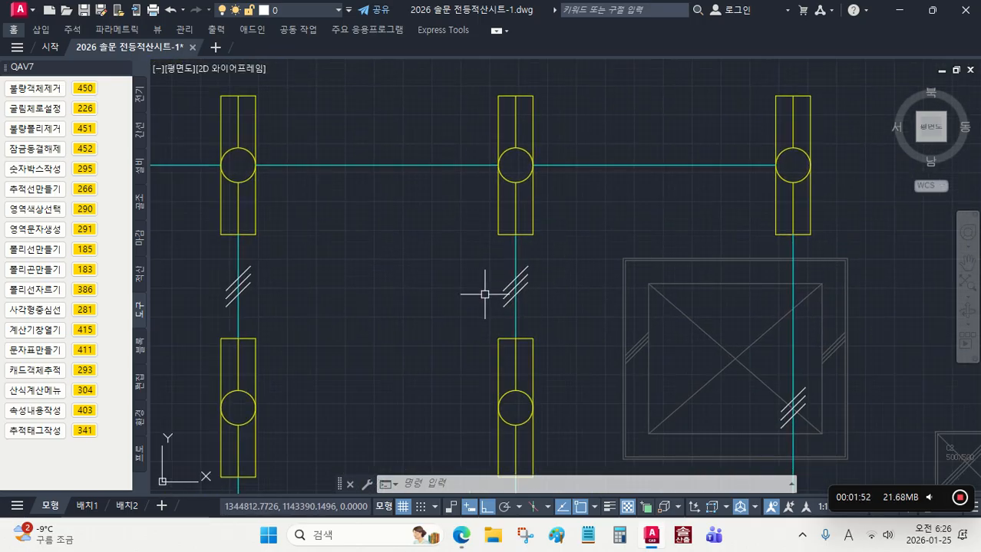
left_click(525, 284)
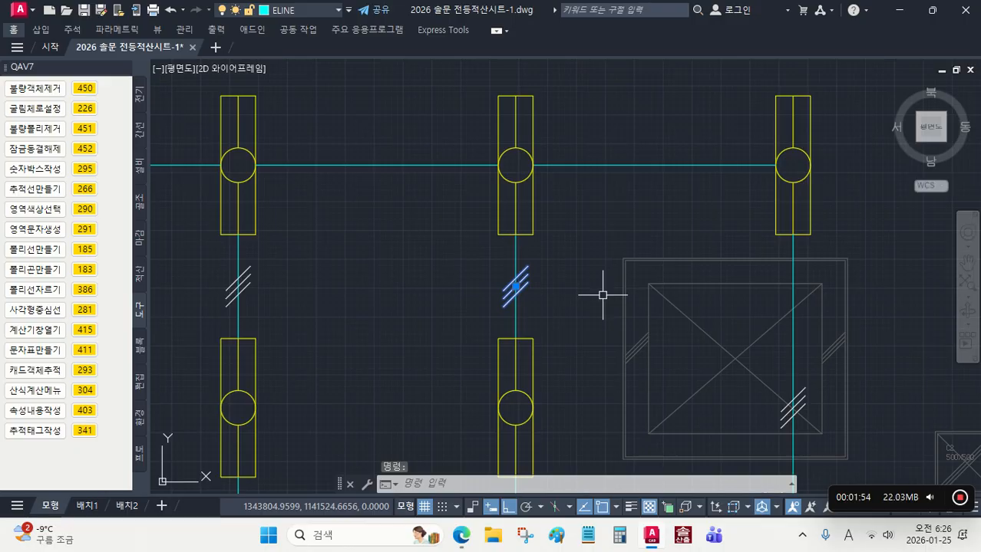
key("Return")
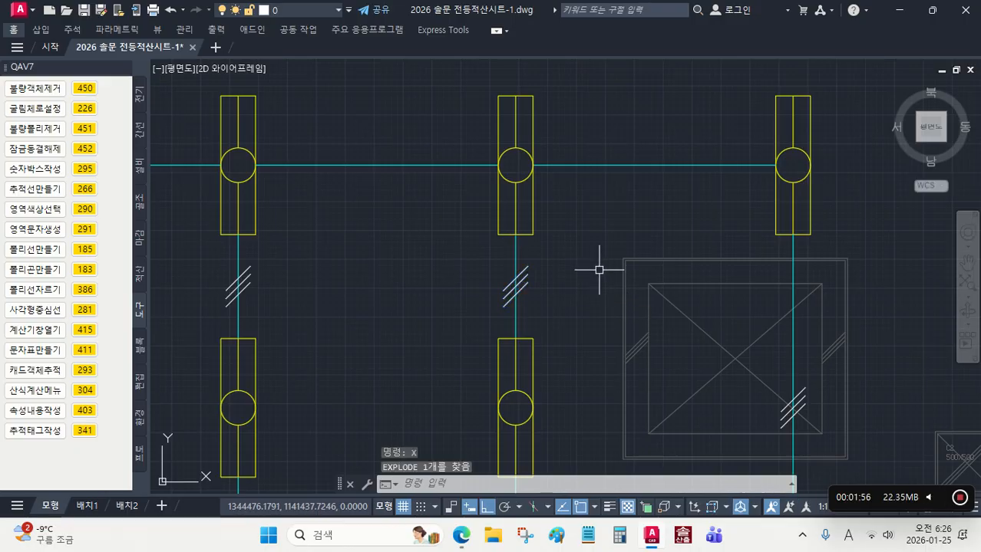
scroll(591, 308, "down", 3)
scroll(543, 230, "down", 1)
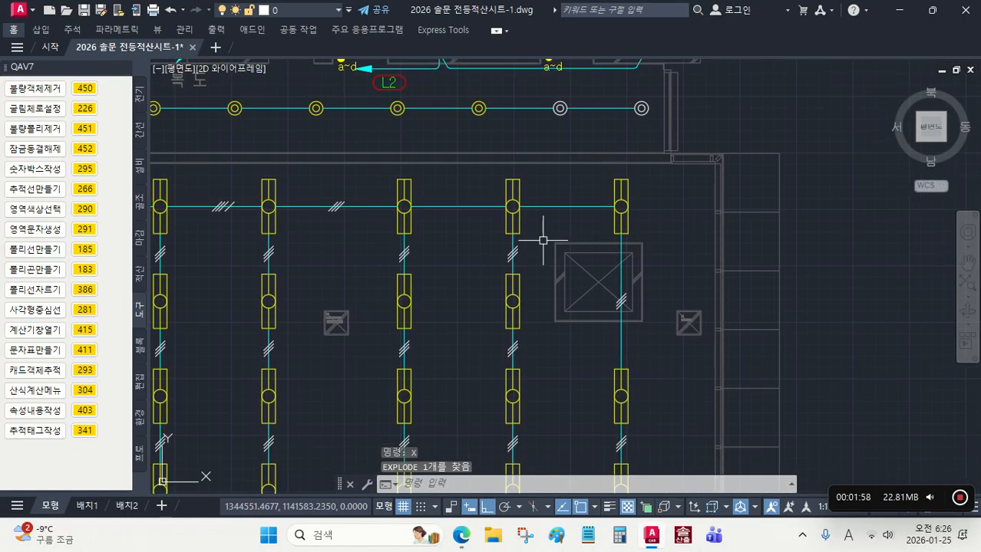
scroll(543, 236, "down", 6)
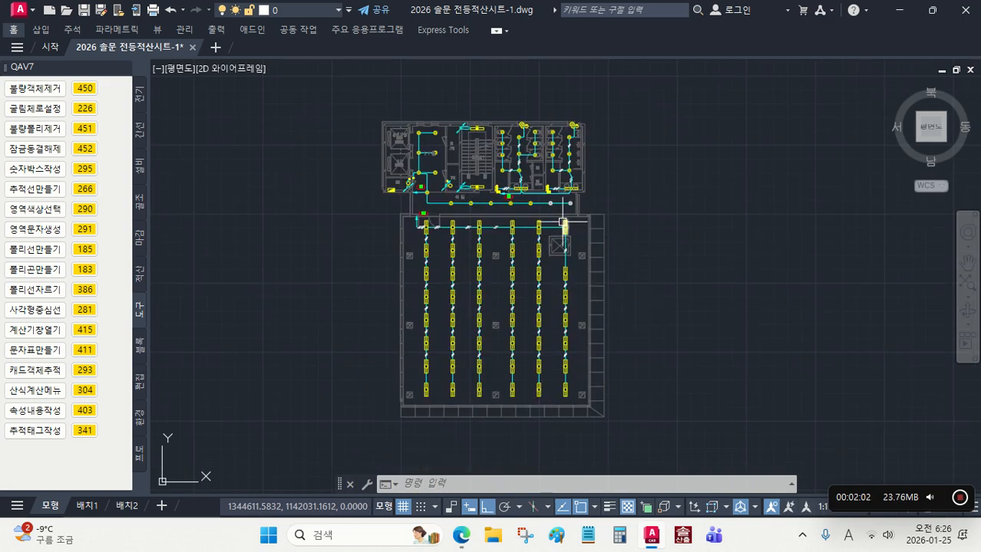
scroll(564, 223, "up", 2)
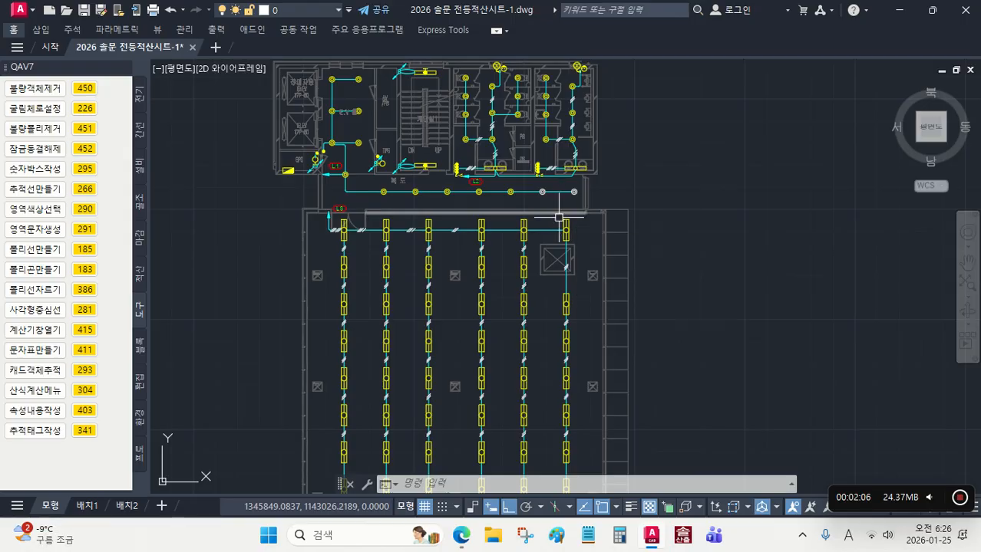
scroll(553, 212, "down", 2)
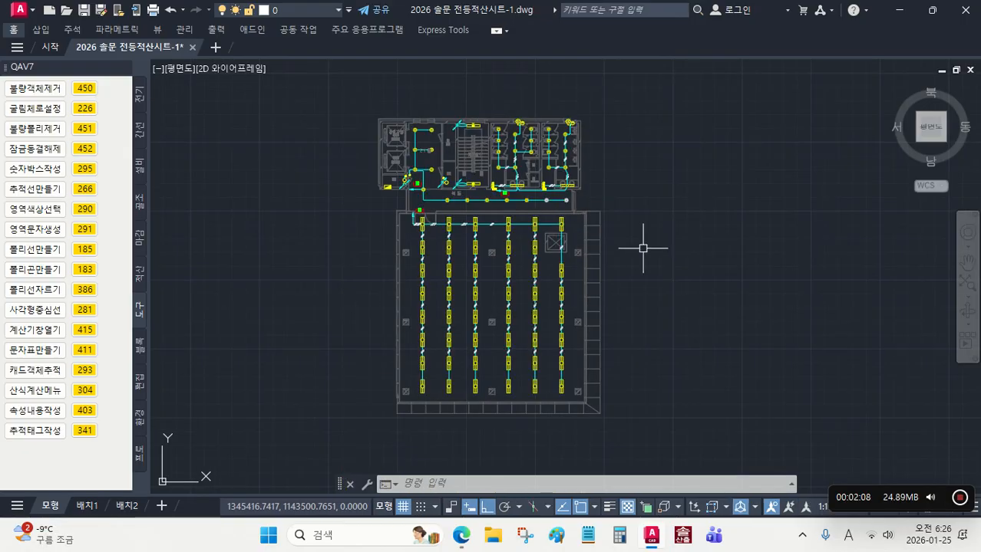
scroll(672, 275, "down", 2)
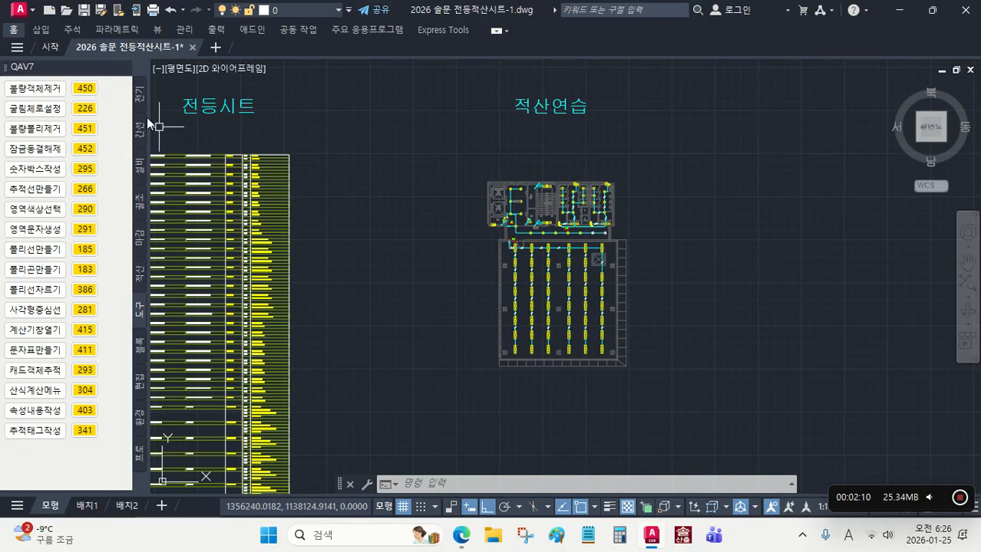
Step: Examine the insertion points of the light fixture blocks in the large room and the symbols near the EPS room
left_click(139, 96)
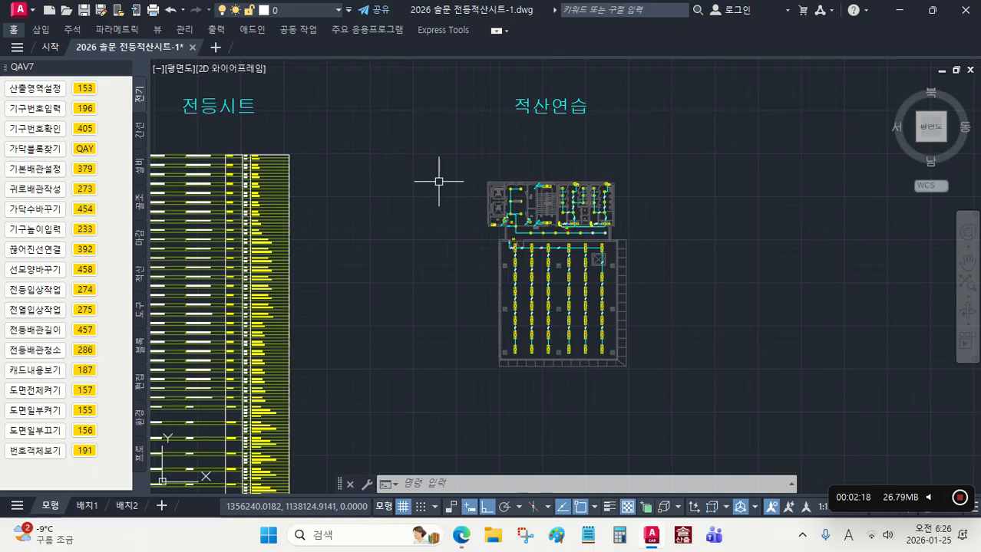
key("Escape")
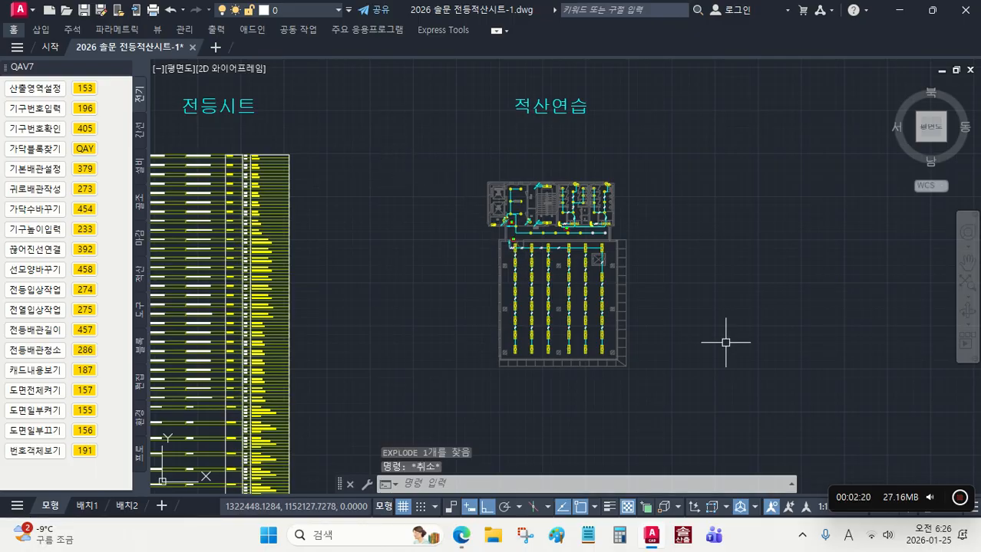
scroll(557, 249, "up", 5)
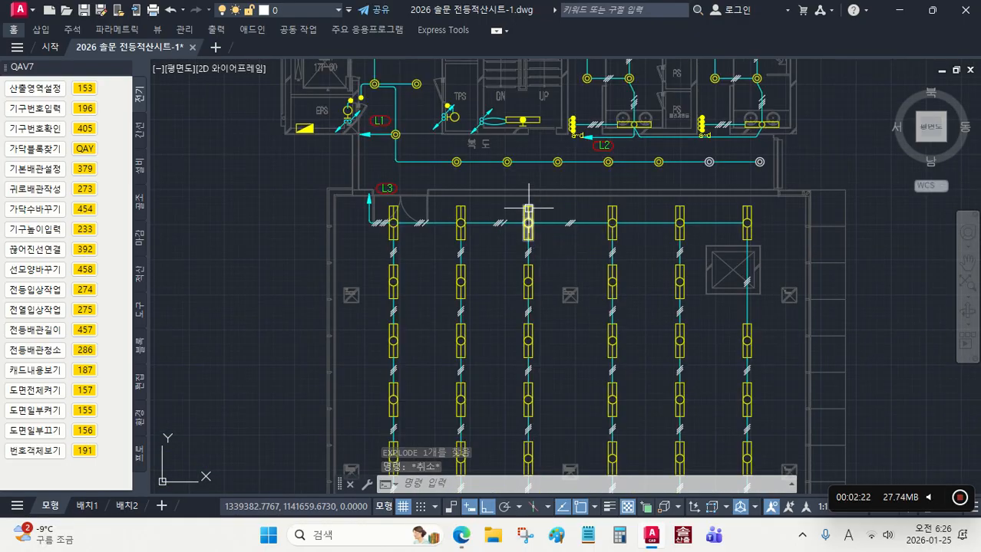
left_click(529, 209)
scroll(533, 218, "up", 2)
scroll(537, 226, "down", 2)
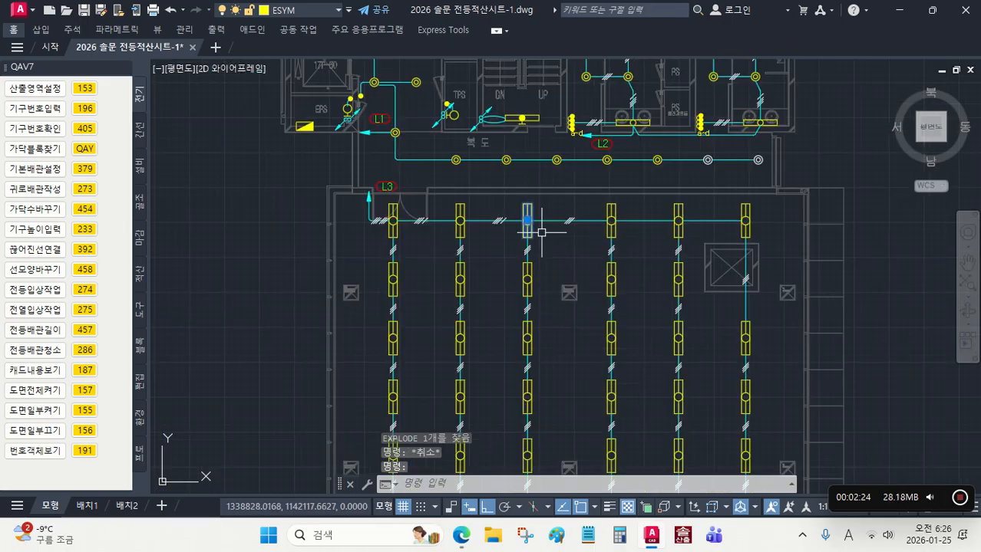
middle_click_drag(458, 197, 541, 267)
scroll(430, 181, "up", 4)
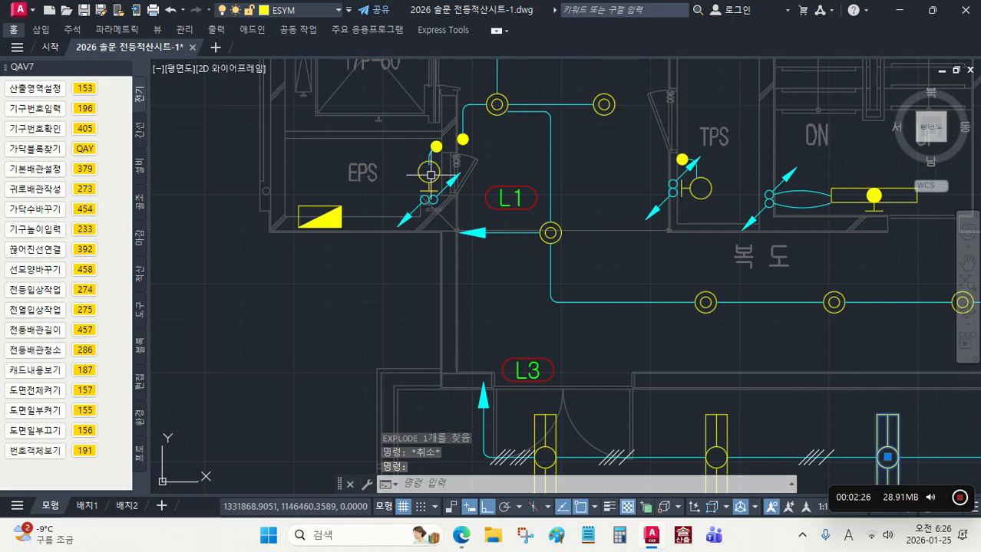
scroll(430, 175, "down", 6)
key("Escape")
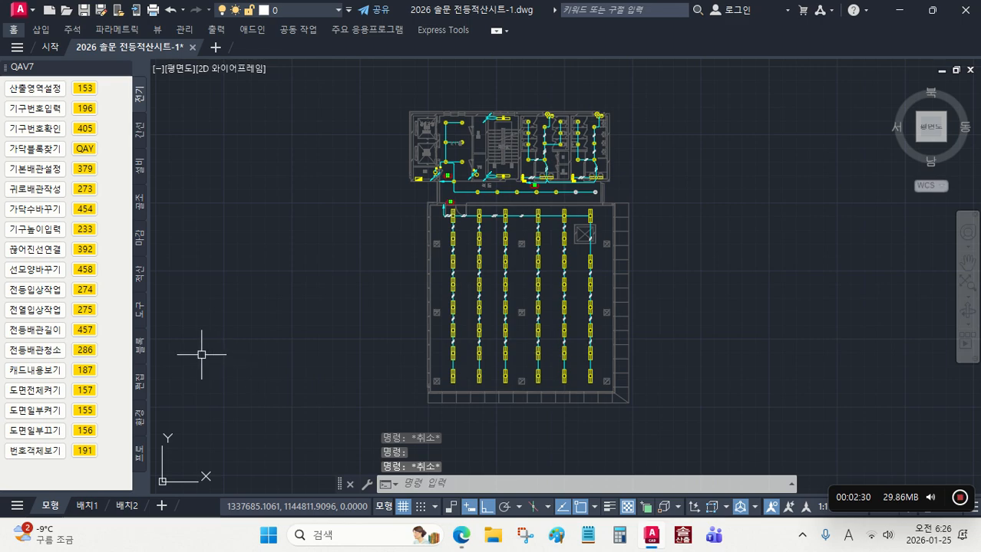
Step: Set the insertion points of all blocks in the 적산연습 plan to their centres with the 블록의중심점 command (218)
left_click(143, 349)
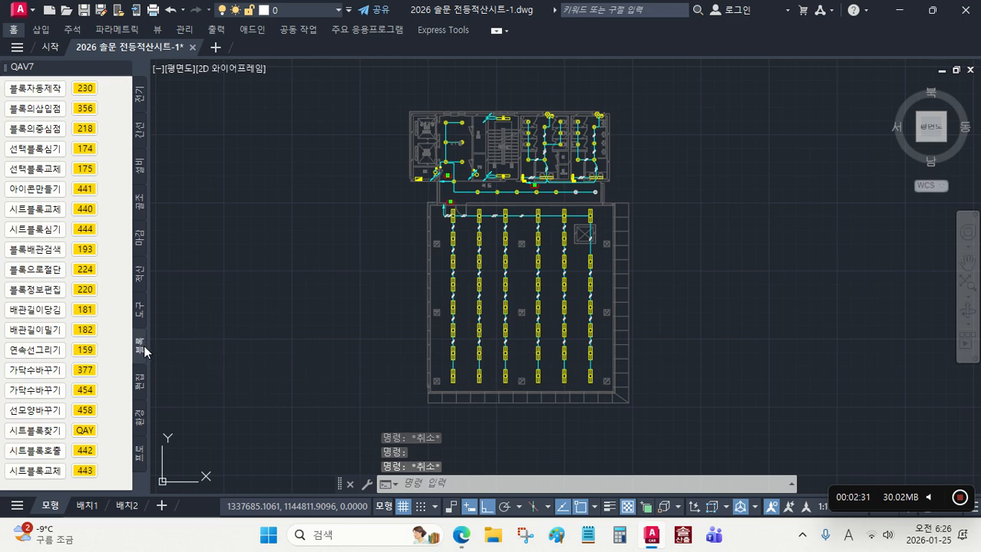
left_click(82, 129)
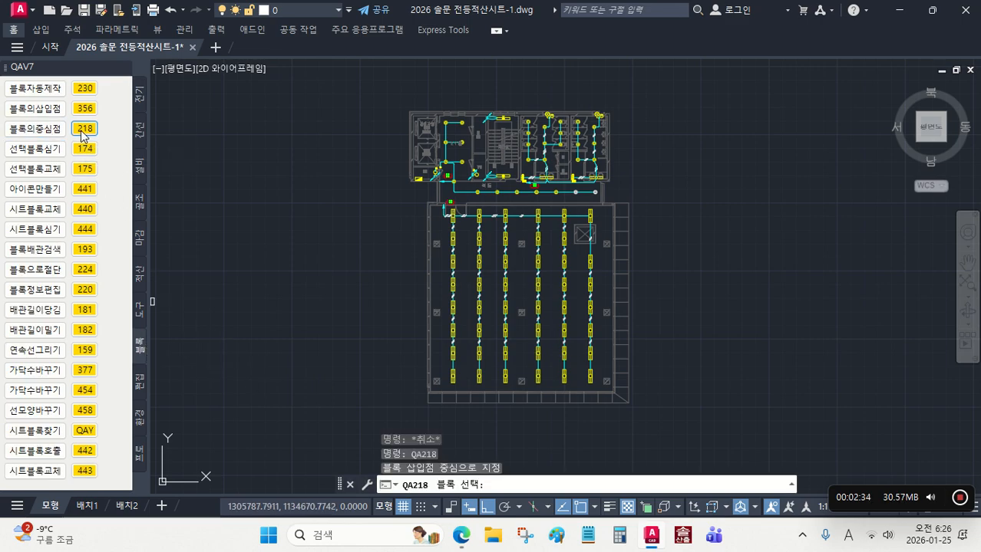
left_click(660, 410)
left_click(349, 90)
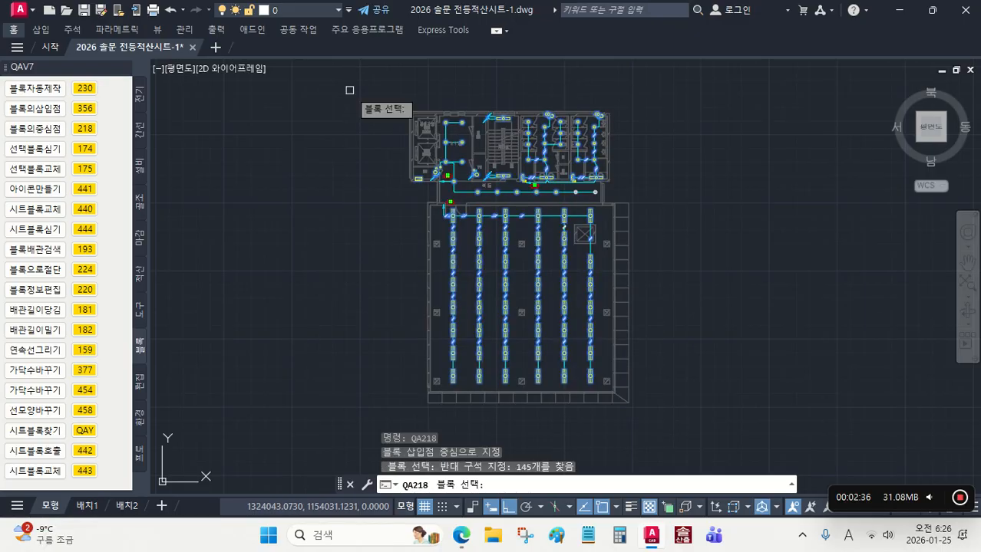
key("Return")
Step: Move the insertion point of the EPS room's wall light block to its circle's centre with the 블록의삽입점 command (356)
scroll(393, 126, "up", 8)
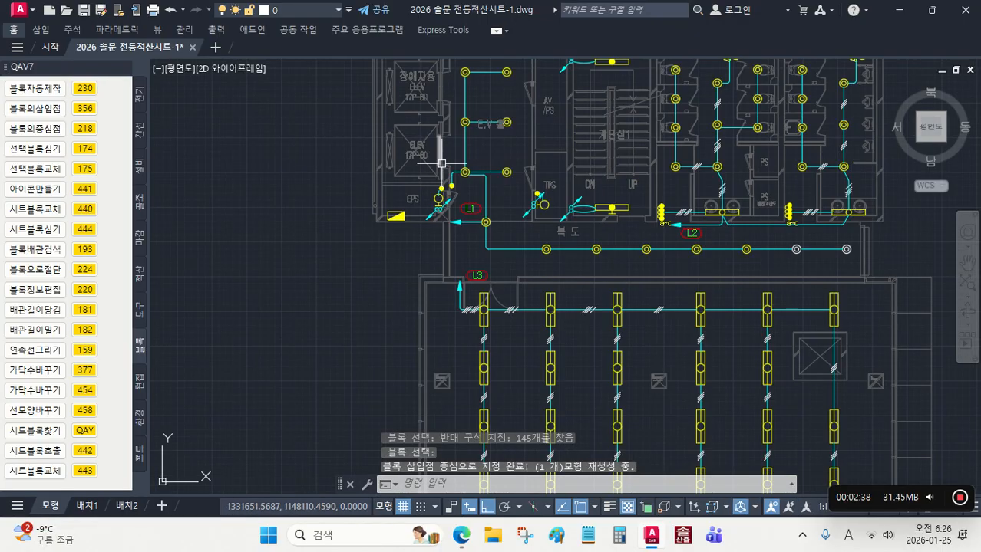
scroll(450, 206, "up", 4)
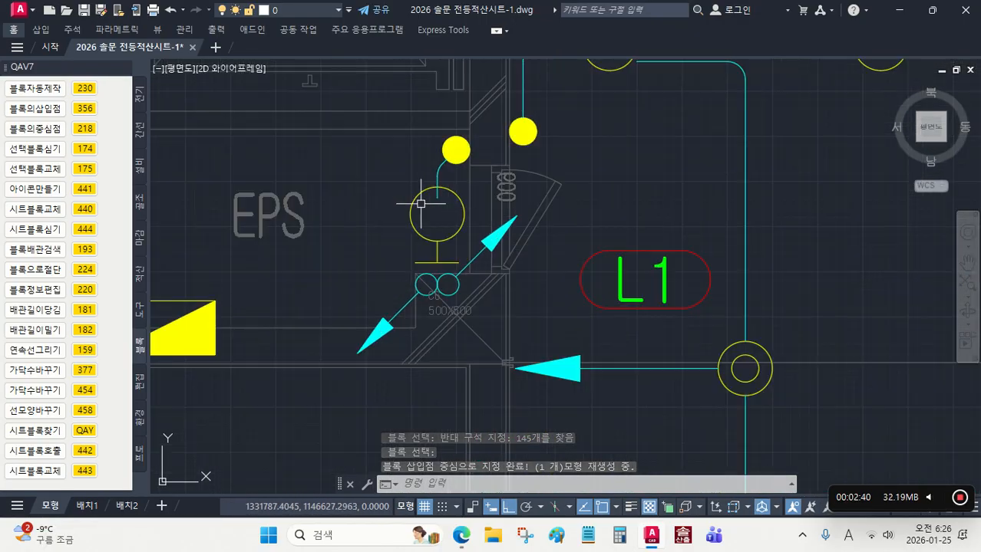
left_click(88, 110)
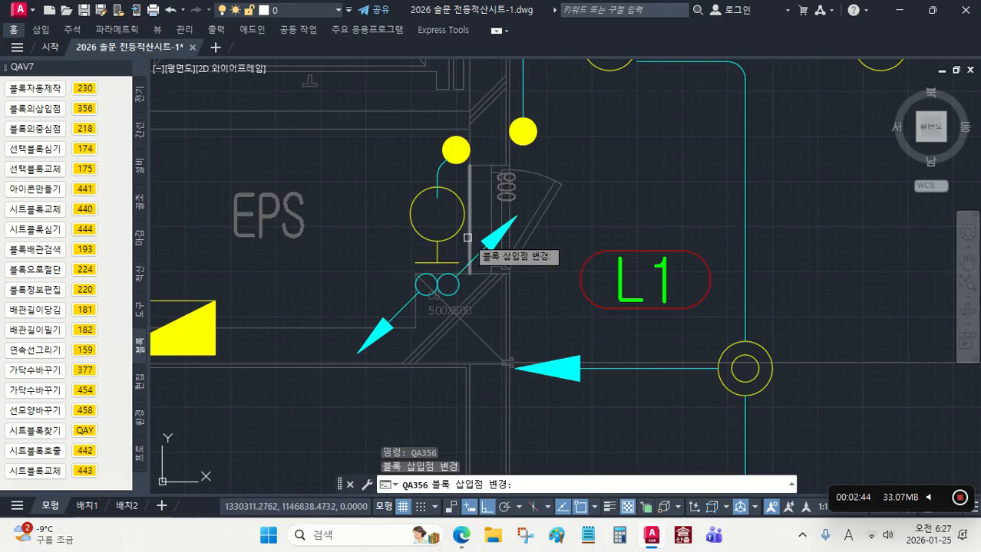
left_click(446, 243)
scroll(445, 242, "up", 2)
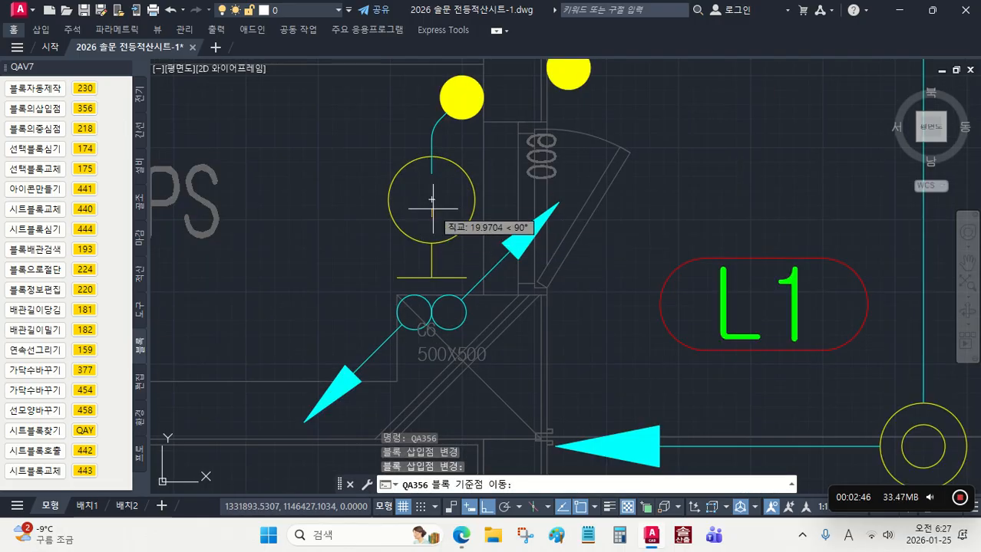
left_click(432, 200)
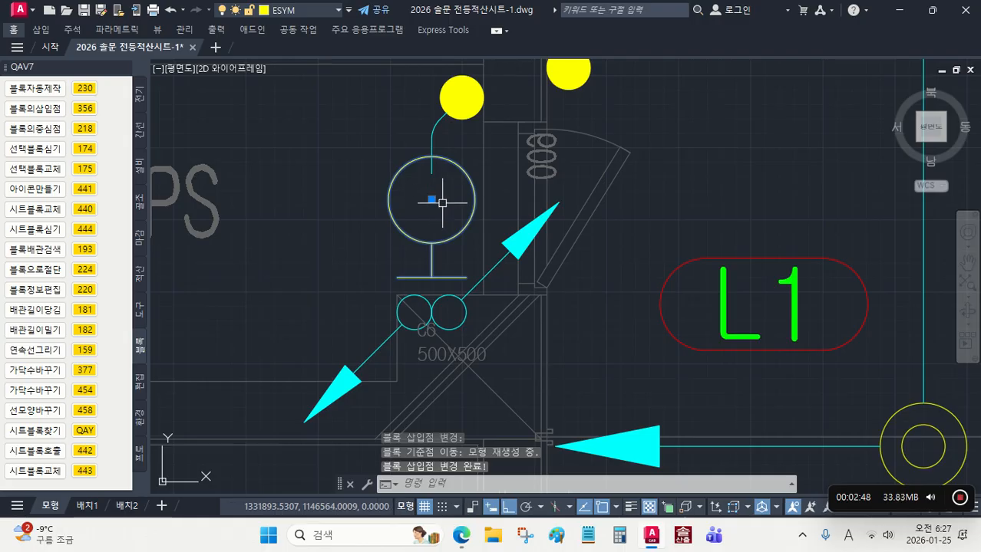
scroll(499, 223, "down", 4)
scroll(529, 230, "down", 4)
middle_click_drag(581, 258, 406, 229)
key("Escape")
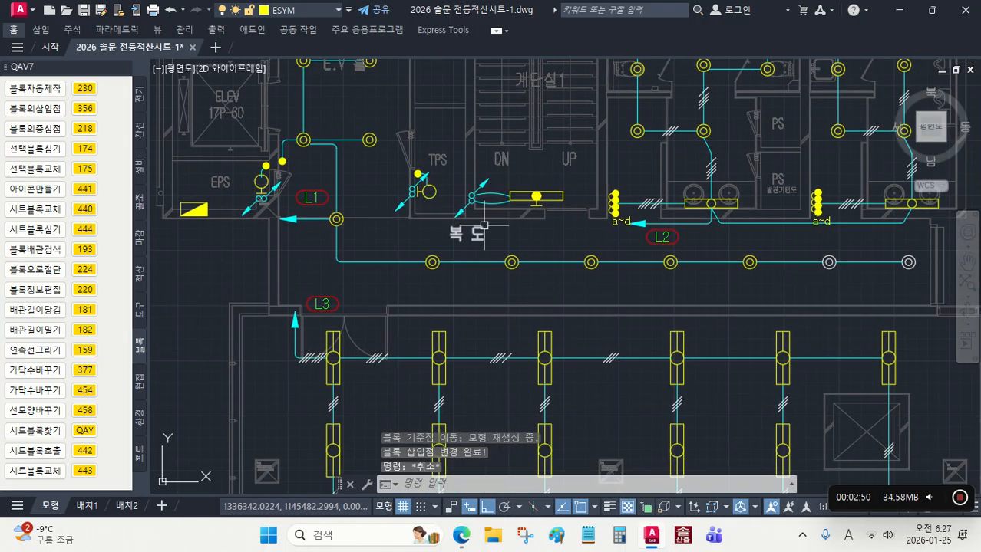
Step: Move the insertion point of the southern stairwell's rectangular wall light block to its filled circle's centre with command 356
scroll(597, 220, "up", 4)
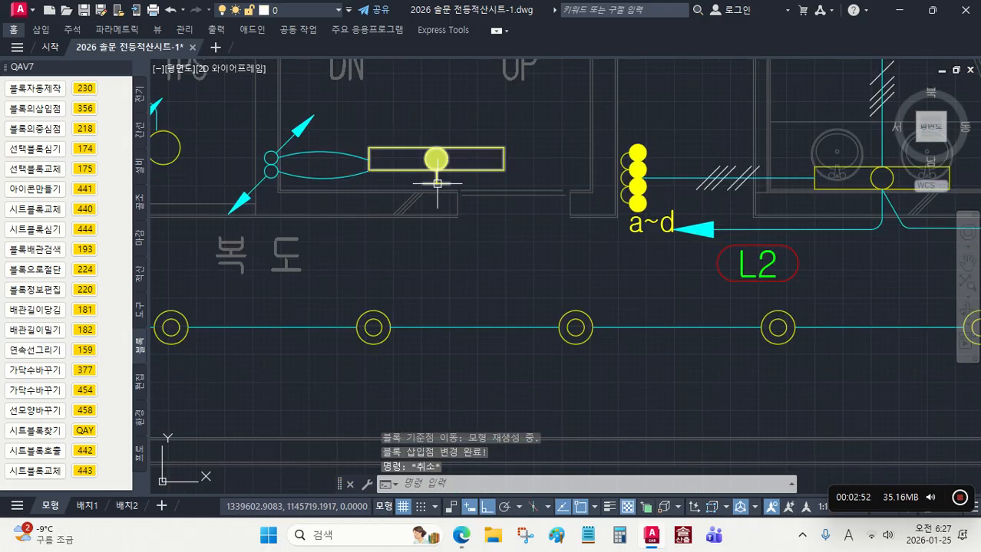
left_click(85, 108)
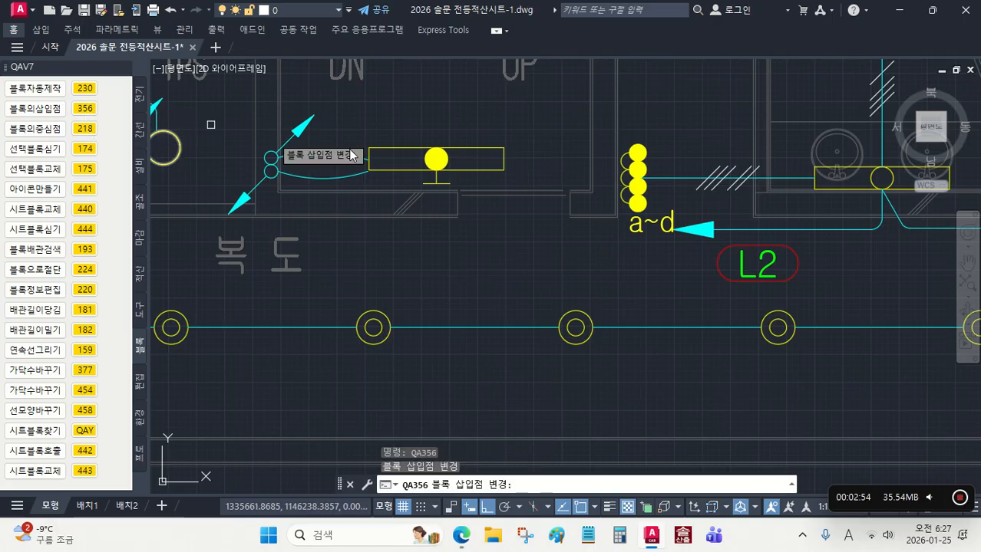
left_click(476, 169)
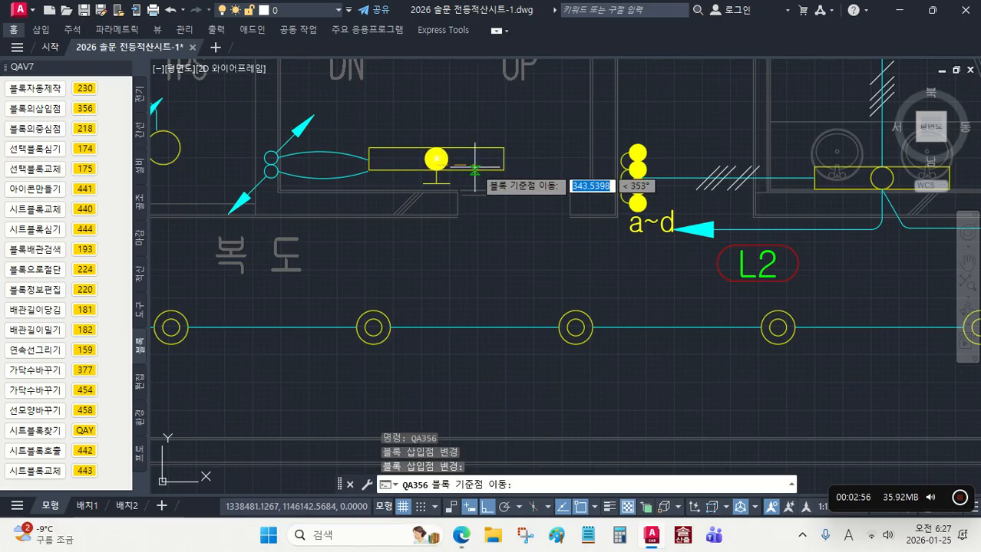
scroll(440, 173, "up", 4)
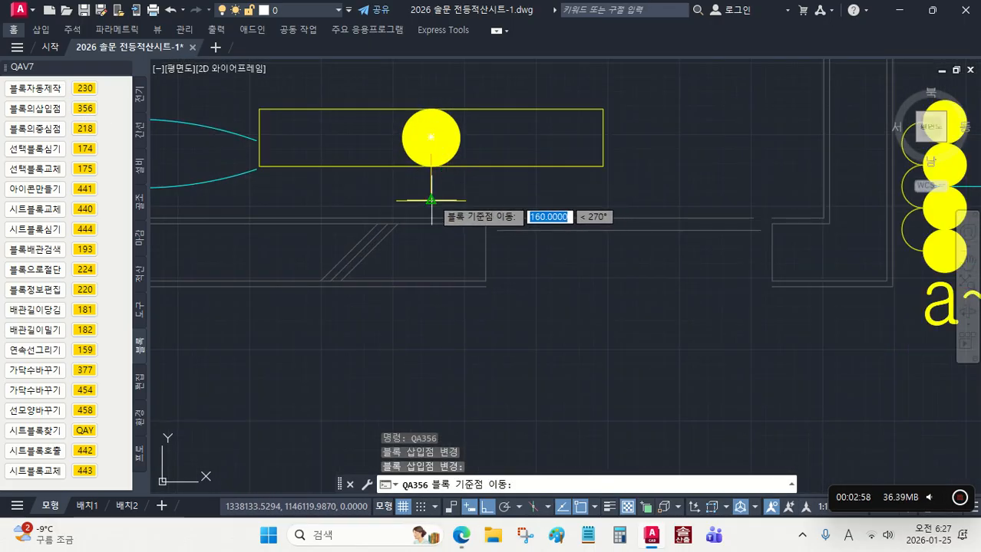
scroll(441, 205, "down", 3)
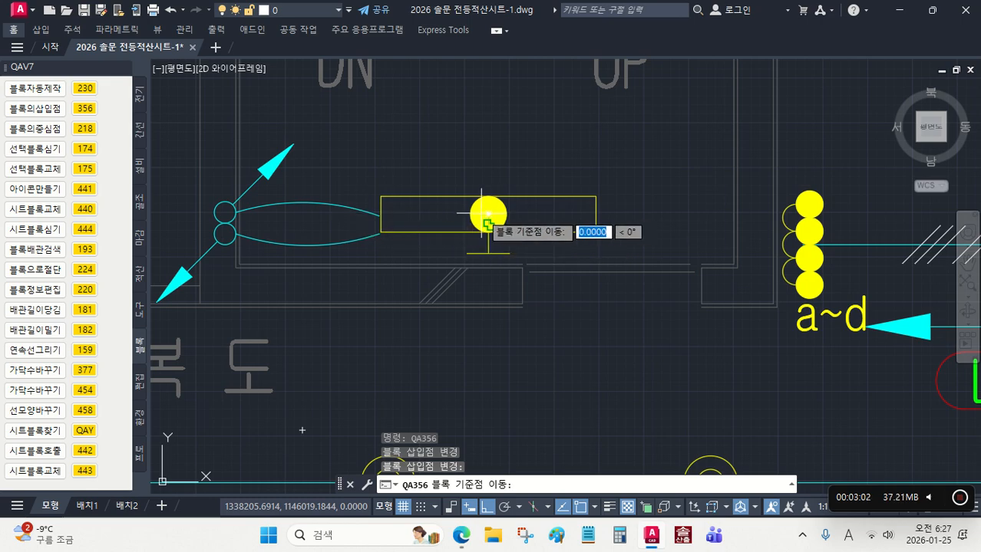
left_click(488, 213)
key("Escape")
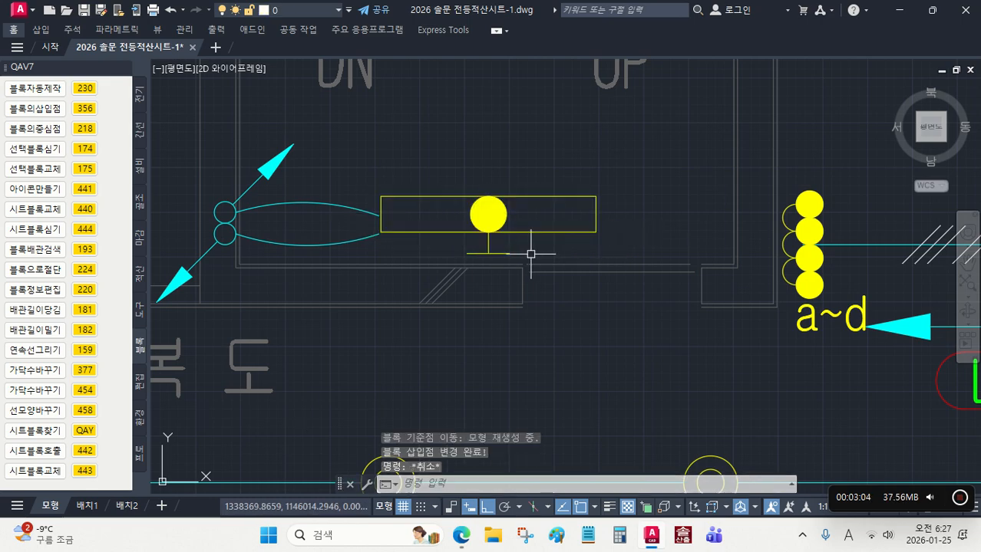
Step: Move the a~d switch block's insertion point beside L2 to where its two middle circles meet, using command 356
scroll(528, 254, "down", 3)
scroll(523, 244, "up", 3)
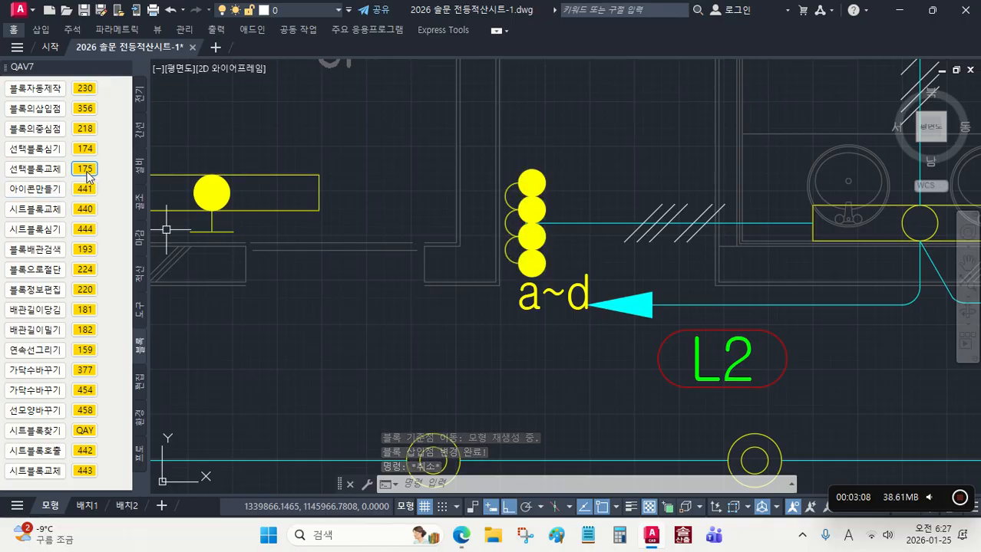
left_click(84, 108)
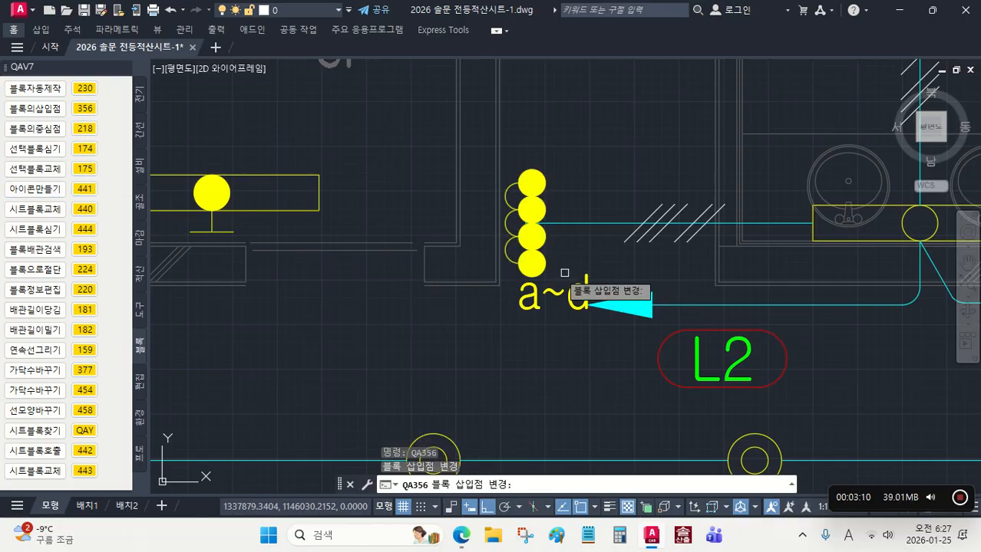
left_click(539, 230)
scroll(542, 222, "up", 3)
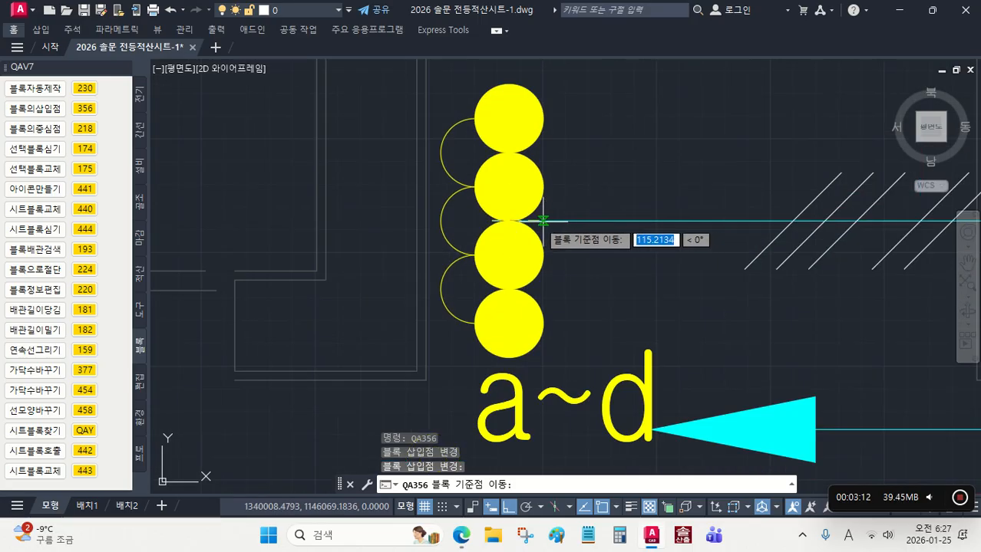
left_click(509, 220)
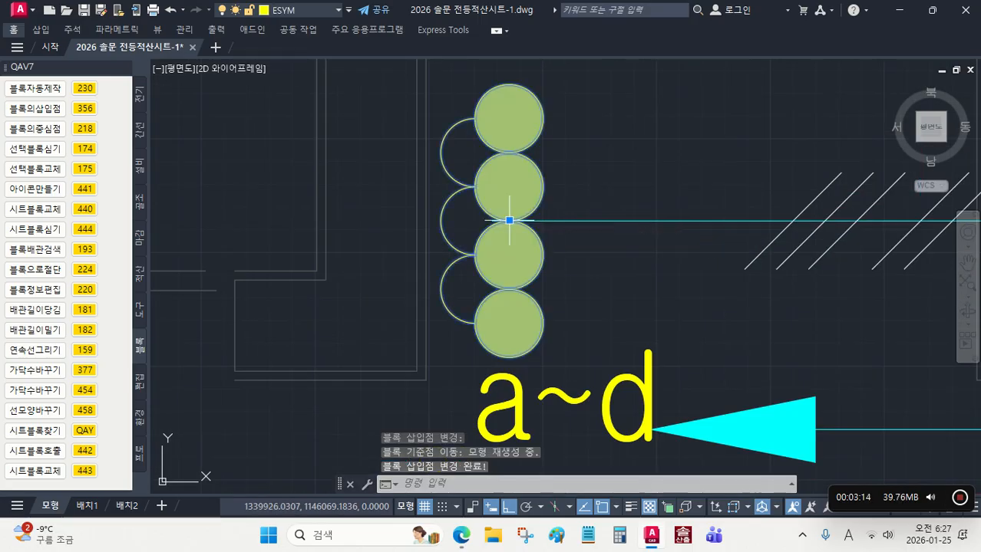
scroll(565, 263, "down", 10)
key("Escape")
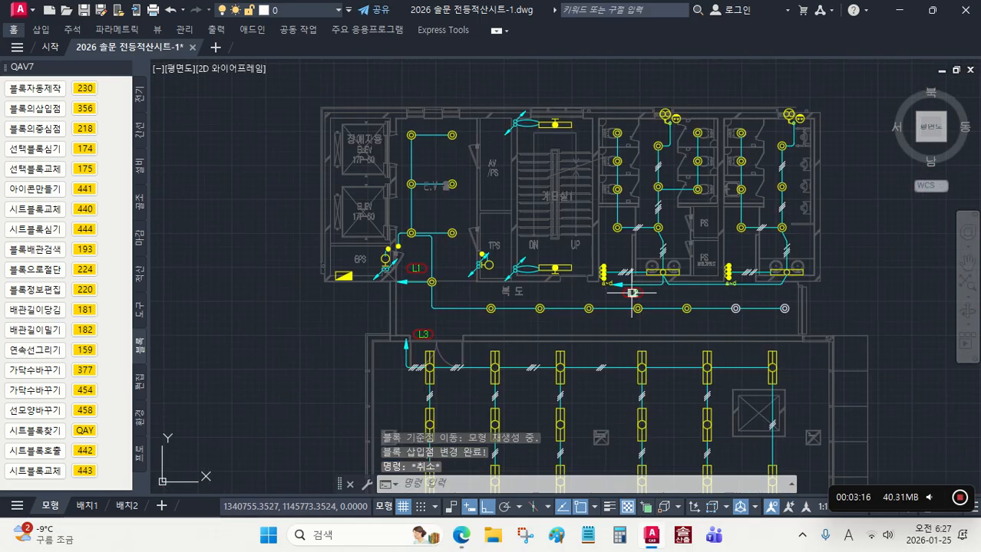
Step: Save the drawing
scroll(685, 333, "down", 4)
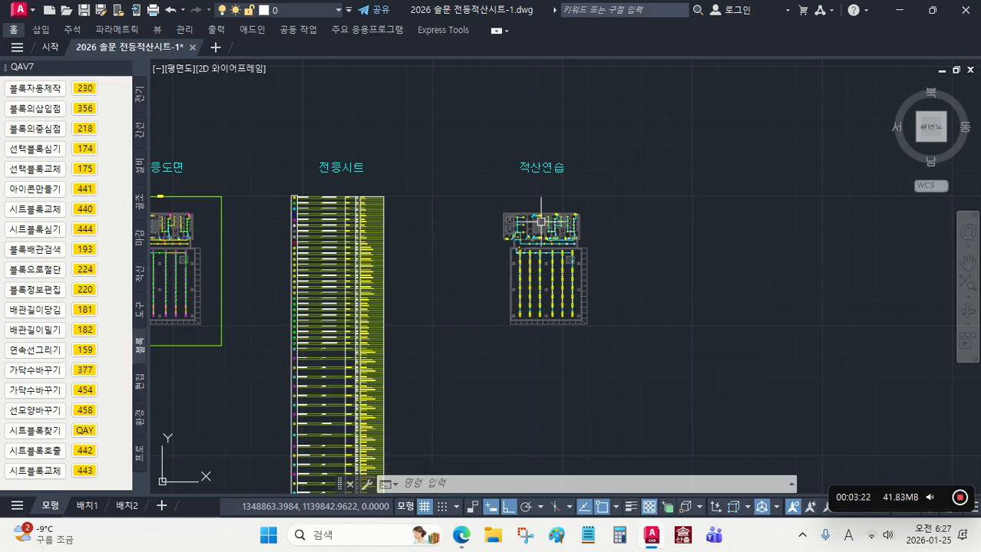
left_click(84, 10)
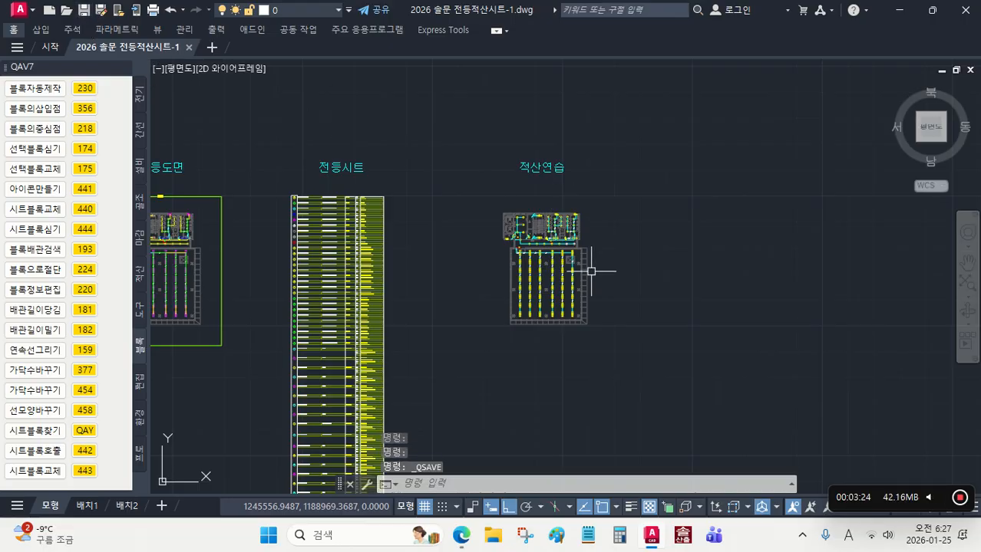
scroll(602, 301, "up", 4)
scroll(611, 261, "down", 4)
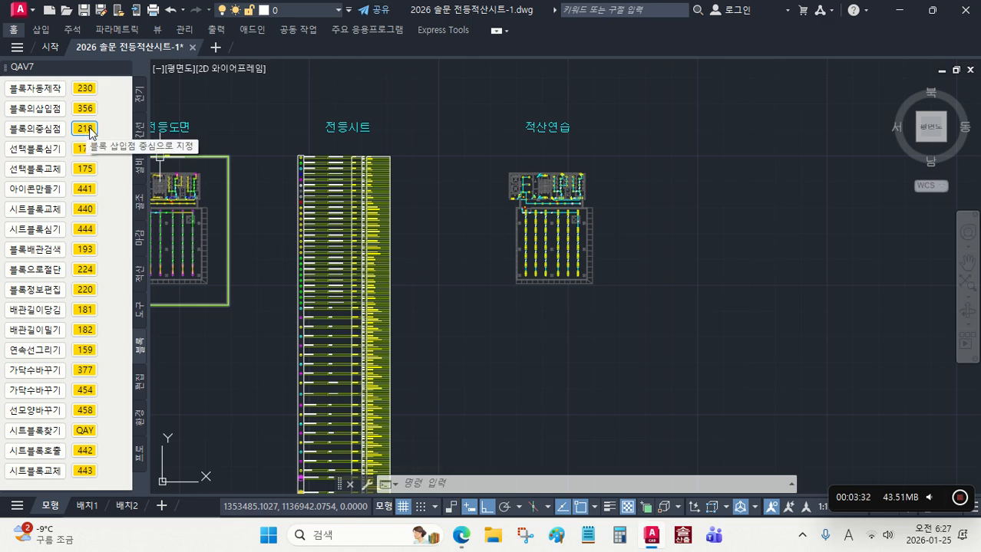
left_click(89, 129)
middle_click_drag(644, 318, 634, 293)
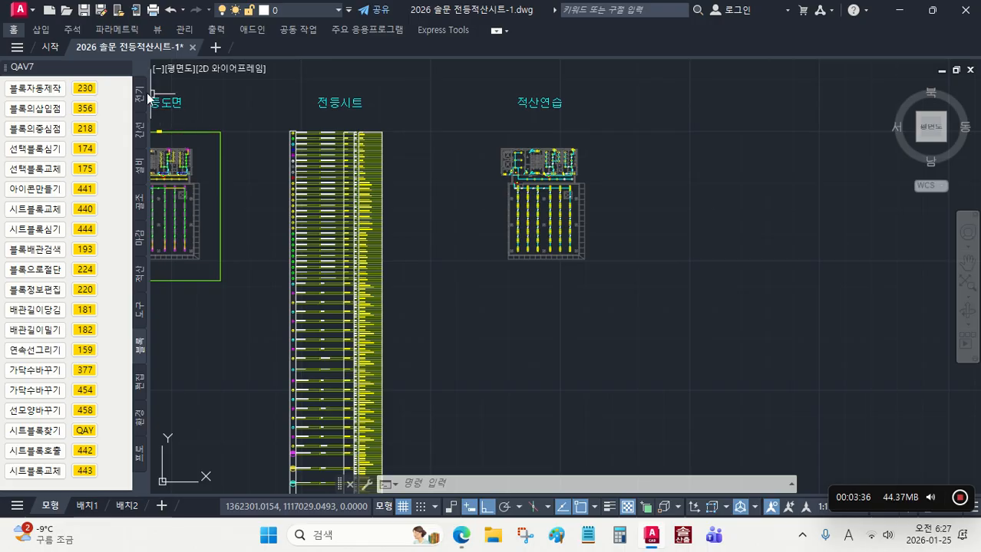
Step: Draw a takeoff area around the whole 적산연습 plan with the 산출영역설정 command (153), and name it 5
left_click(141, 97)
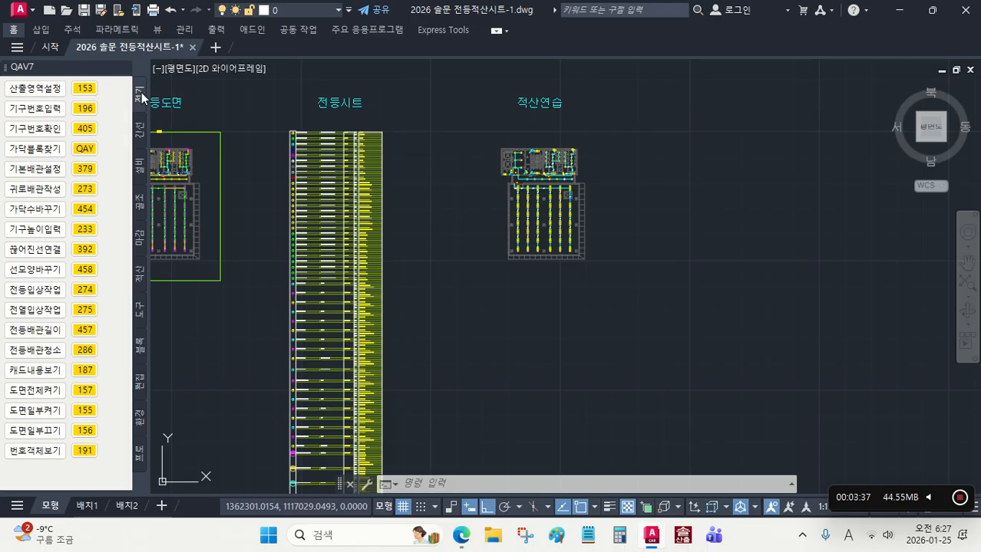
left_click(81, 89)
left_click(484, 131)
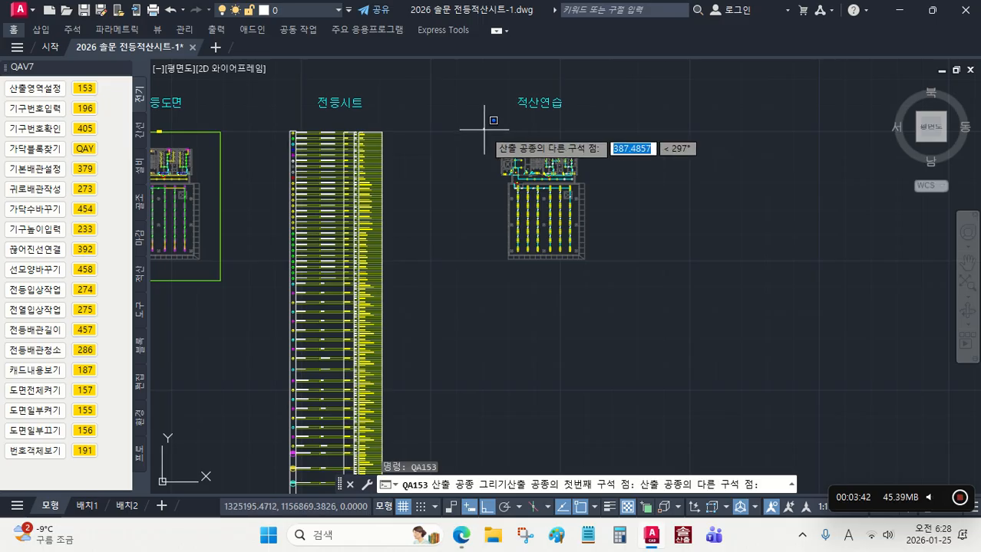
left_click(602, 282)
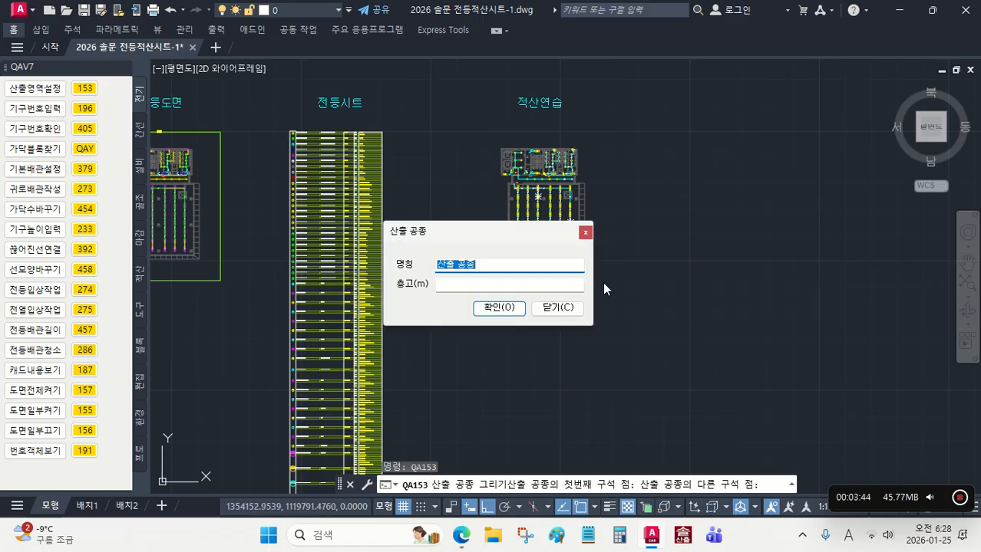
type("5")
left_click(492, 310)
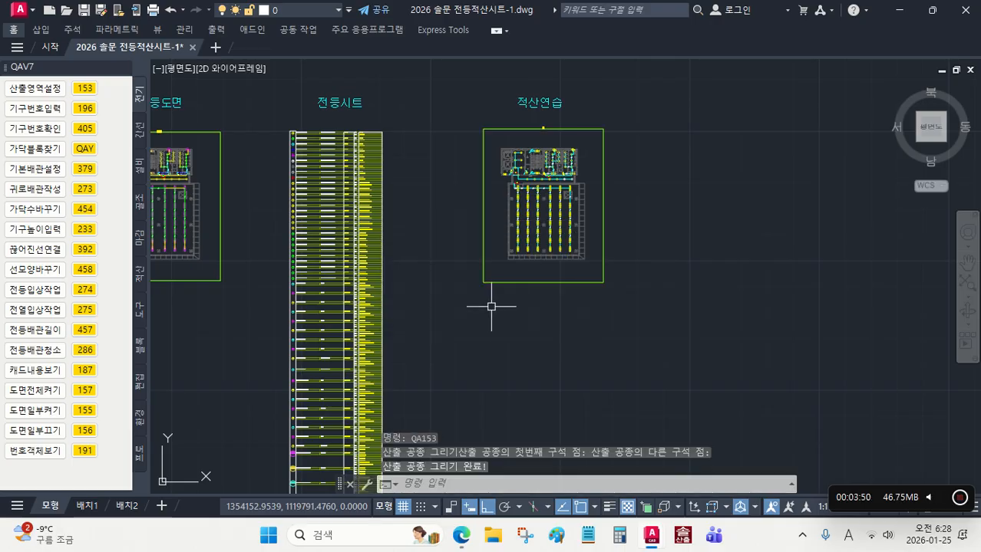
Step: Open the fixture number entry command 기구번호입력 (196) for the 적산연습 plan with work area 5^
middle_click_drag(626, 226, 632, 277)
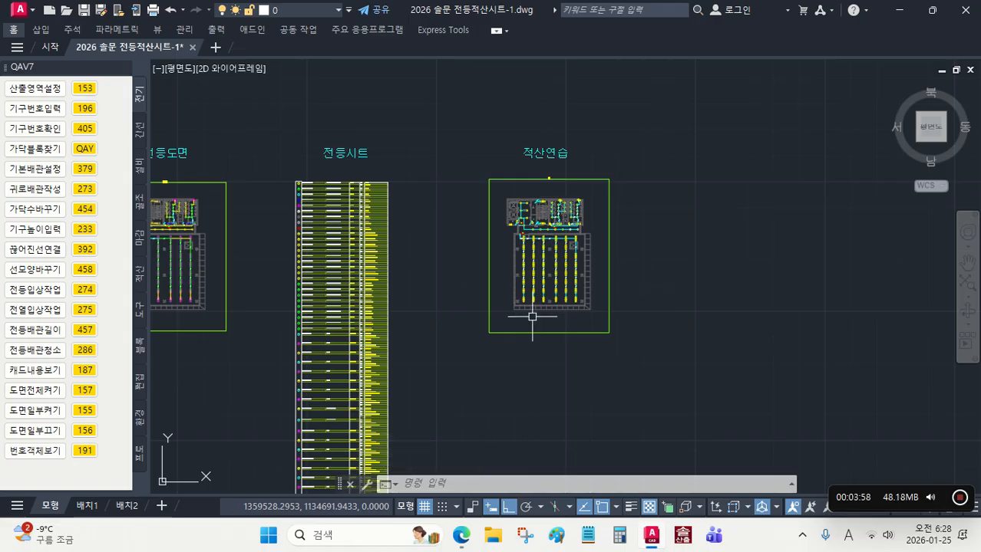
scroll(548, 180, "up", 4)
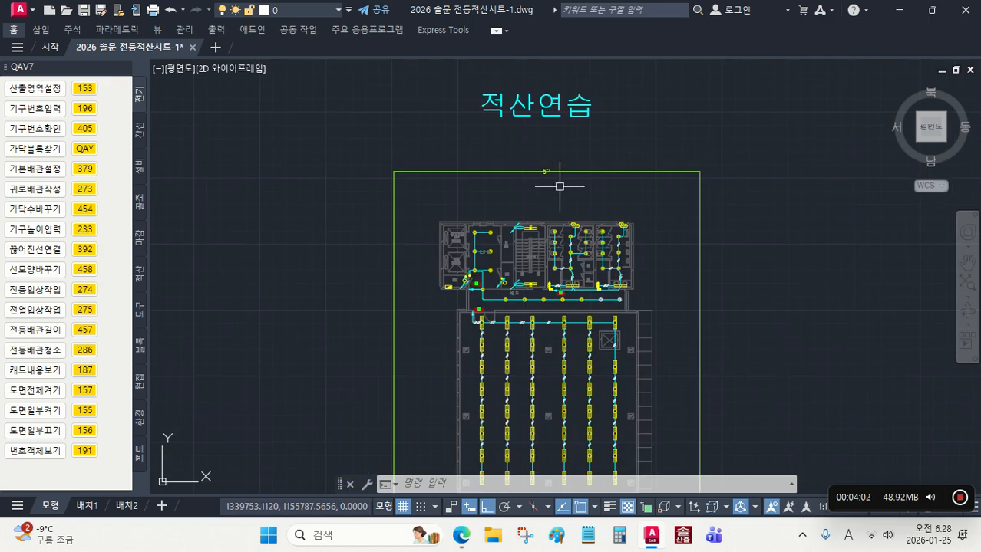
middle_click_drag(562, 187, 565, 138)
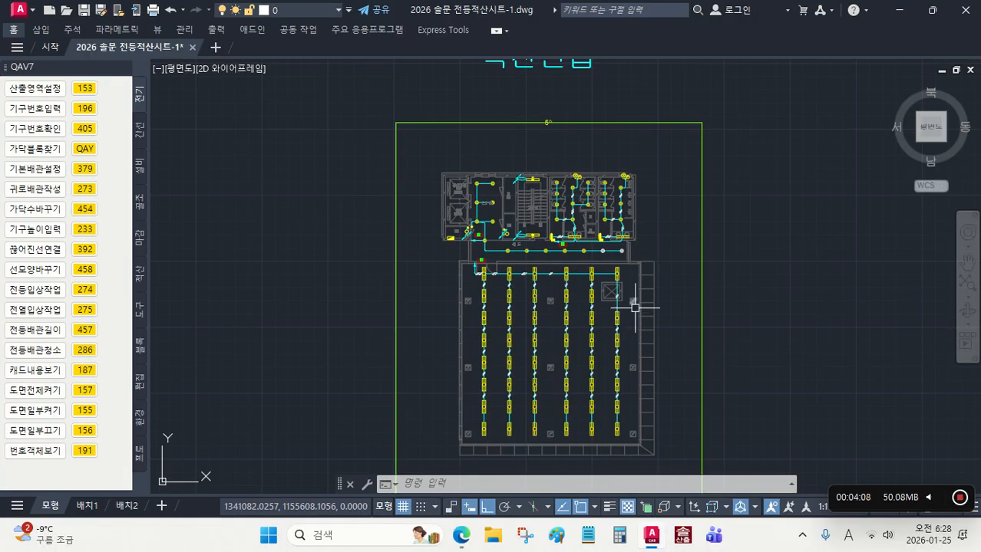
middle_click_drag(674, 324, 657, 311)
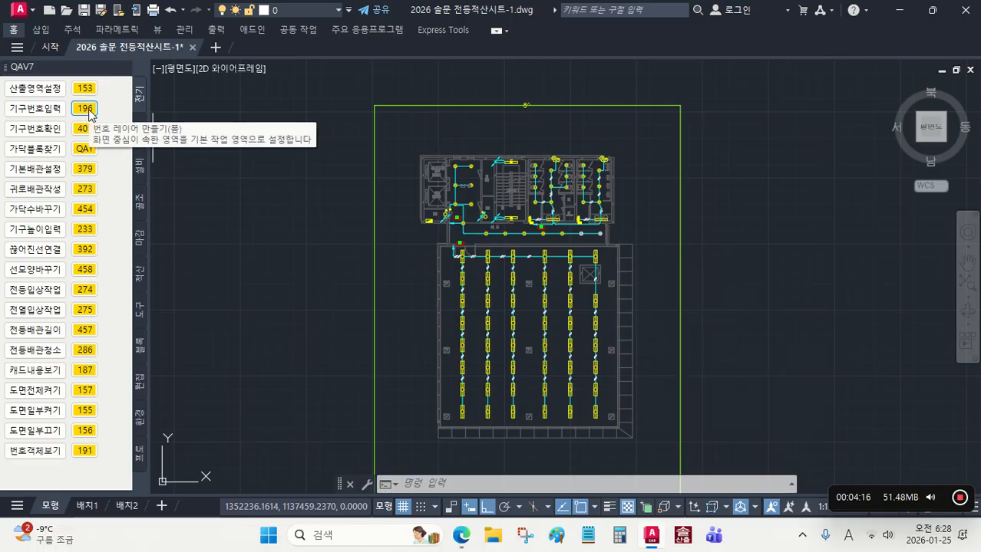
left_click(85, 109)
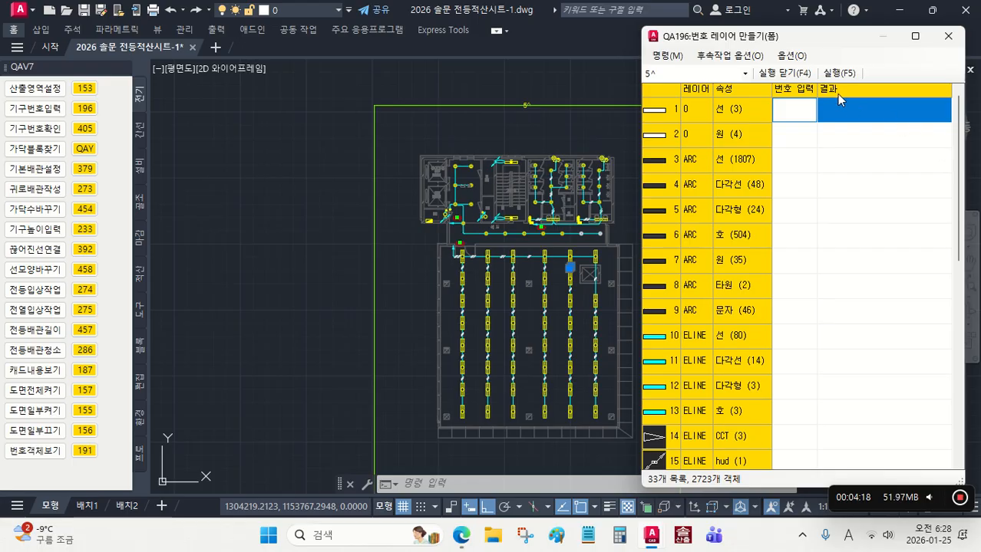
left_click(717, 74)
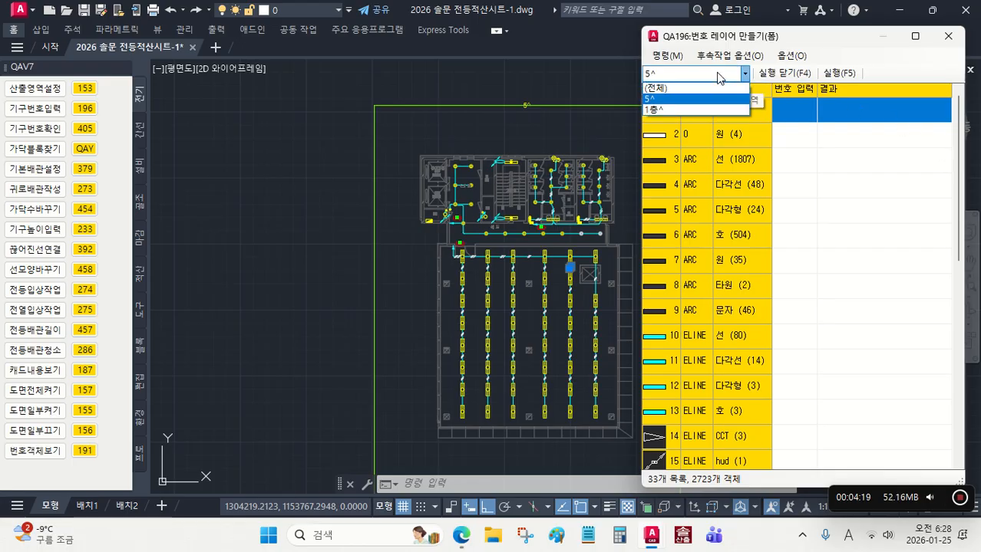
left_click(689, 101)
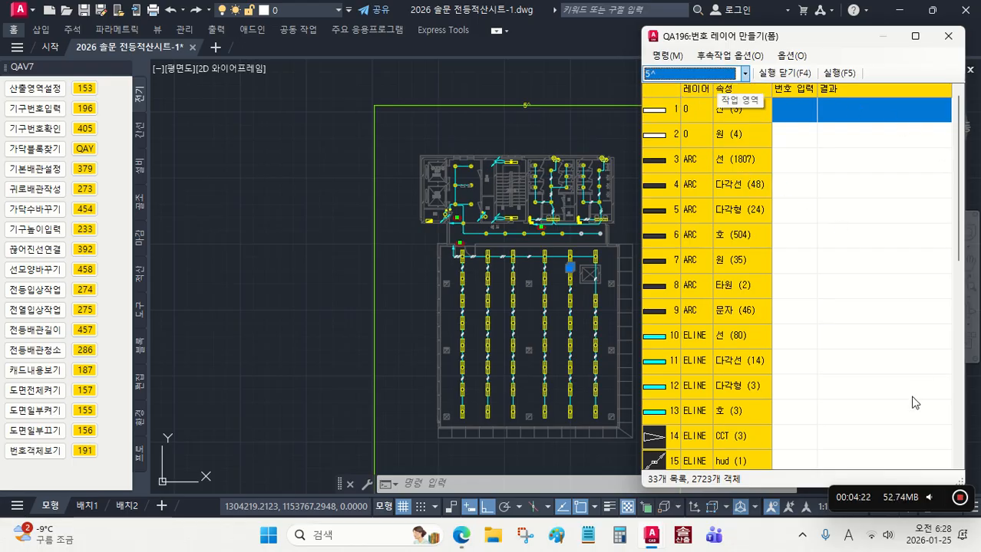
Step: Assign number 1 to the wire-count blocks I3, I4, I5, I6, VL3 and VL4 on layer ELINE and run the numbering
left_click(806, 417)
scroll(800, 415, "down", 3)
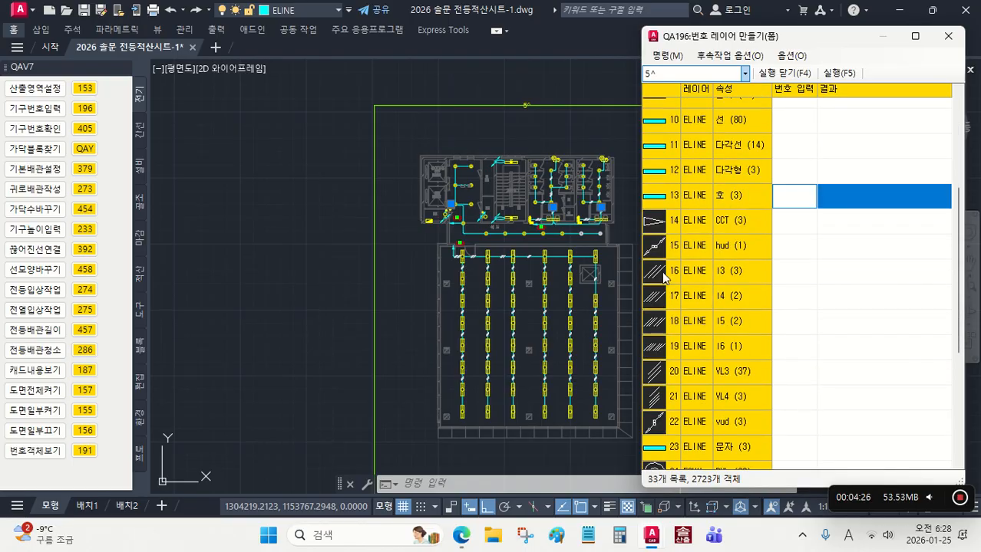
left_click_drag(794, 279, 795, 397)
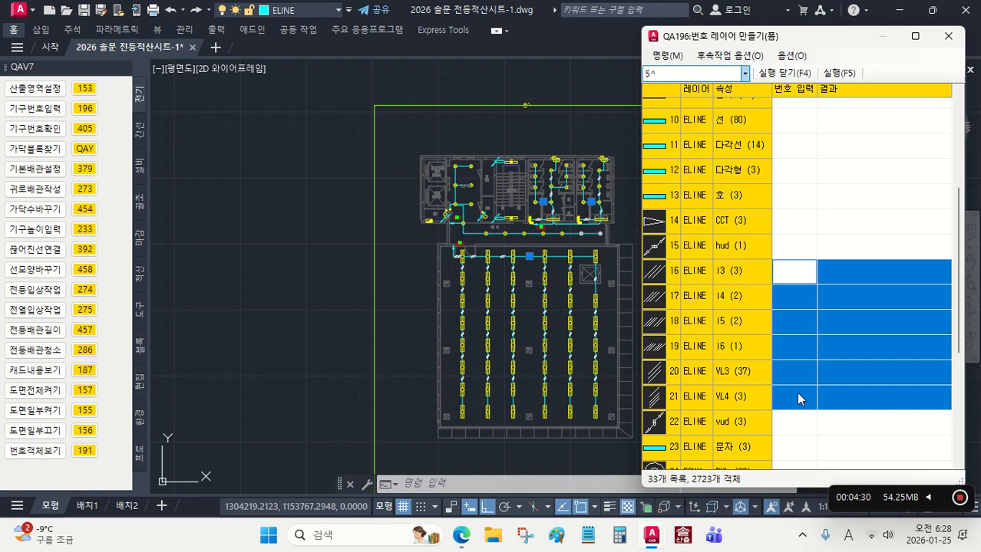
type("1")
key("ctrl+Return")
left_click(783, 73)
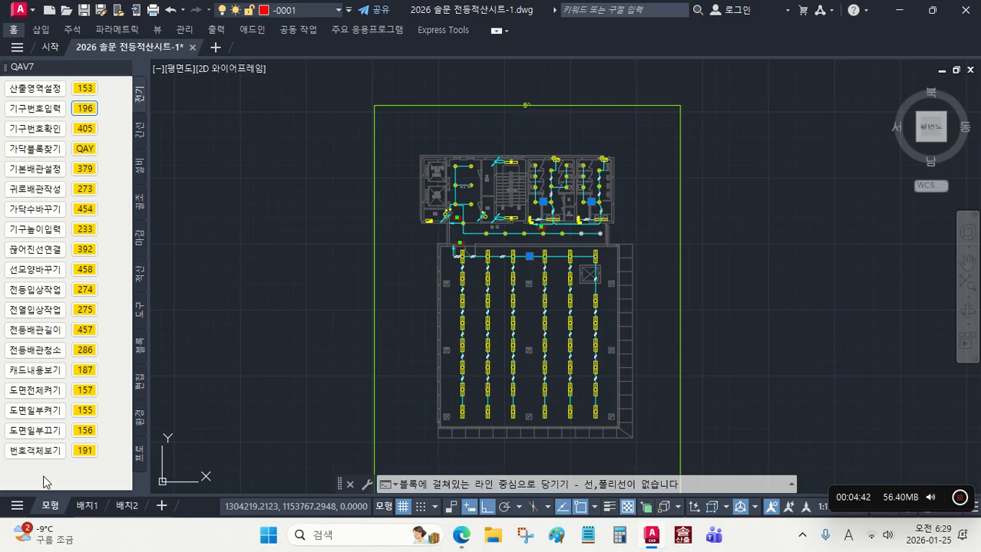
Step: Isolate the numbered wire-count marks with 191, move them all to layer !솔규격 with command 00, and turn every layer back on with 157
left_click(84, 452)
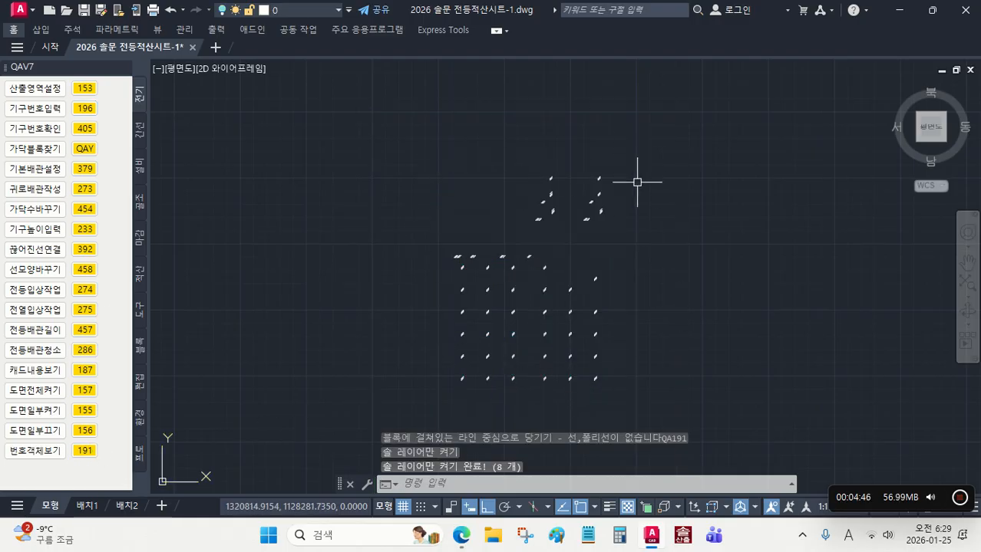
middle_click_drag(642, 359, 643, 343)
left_click(697, 403)
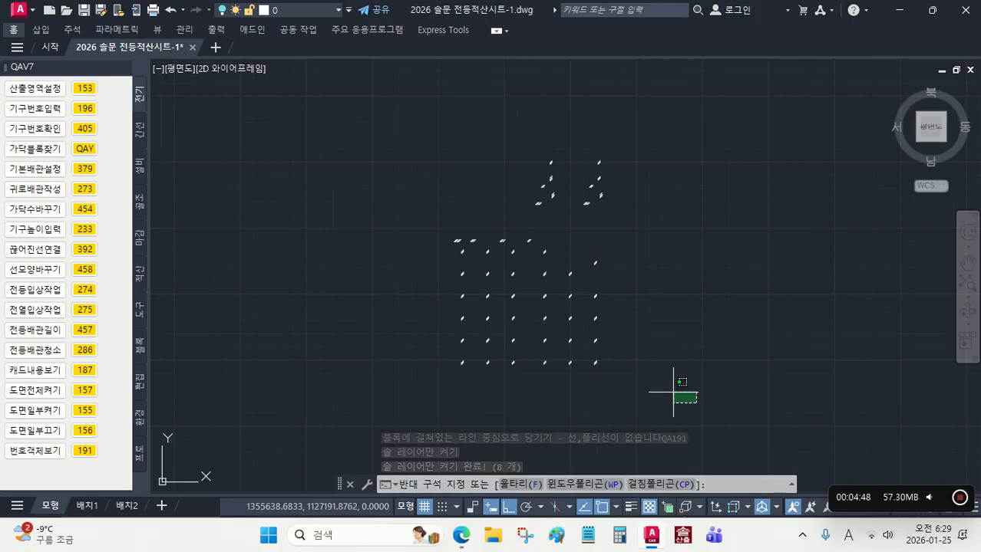
left_click(400, 131)
type("00")
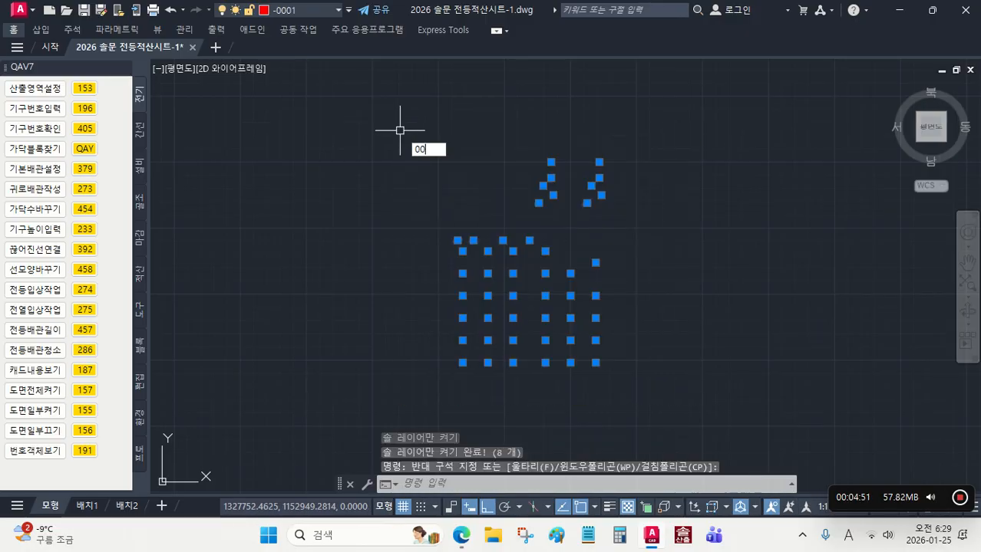
key("Return")
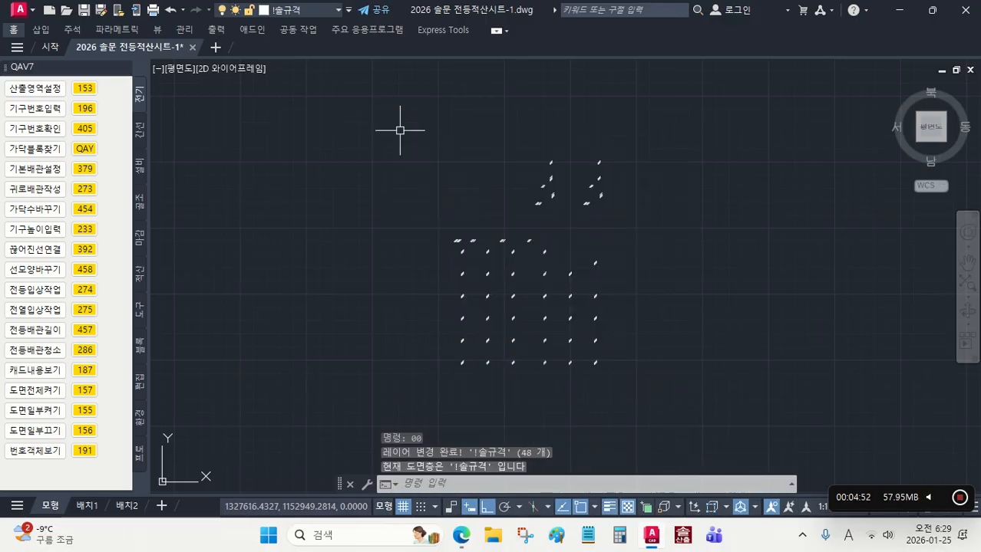
left_click(85, 390)
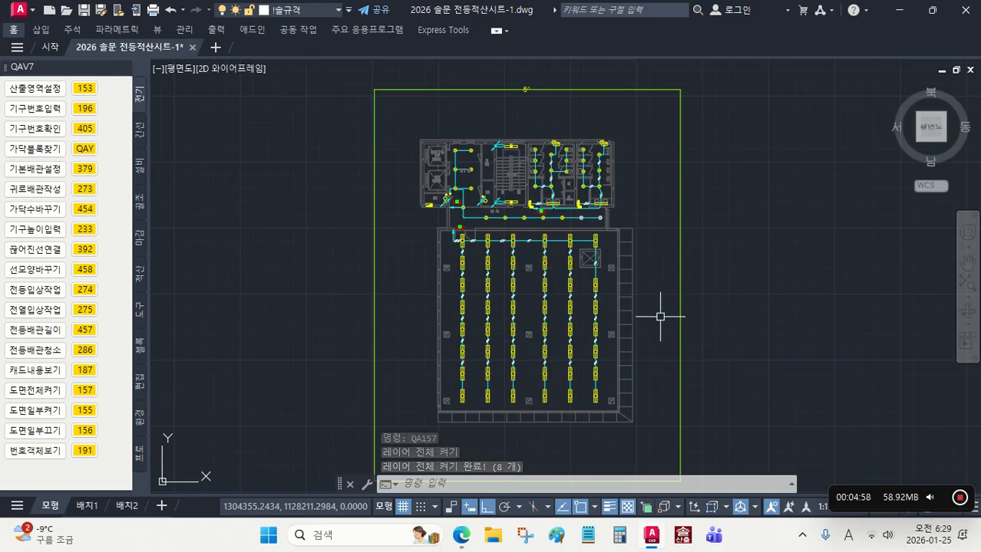
Step: Look up the recessed fluorescent fixture entries and their numbers in the 전등시트 table
scroll(660, 316, "down", 2)
middle_click_drag(659, 316, 647, 306)
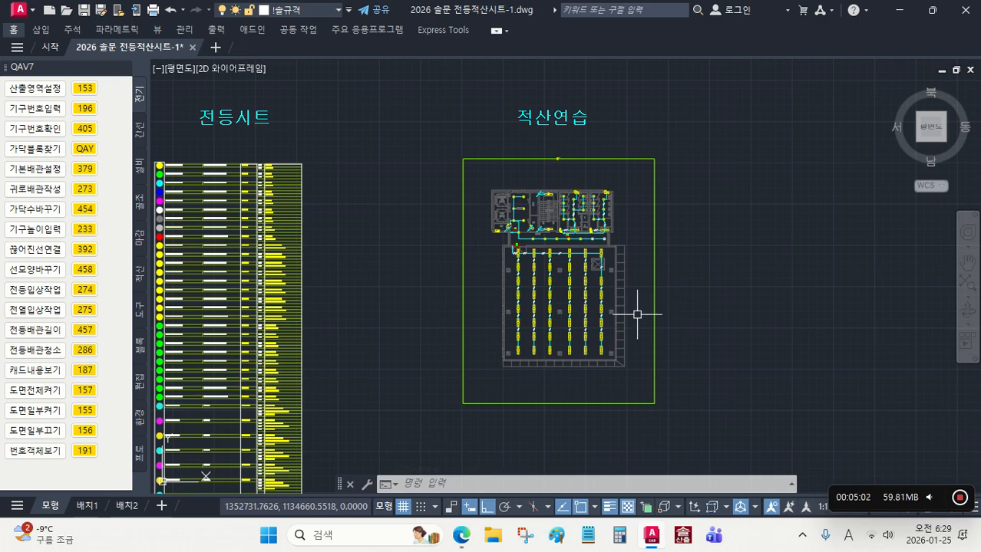
mouse_move(330, 321)
middle_mouse_down()
mouse_move(384, 290)
mouse_move(445, 234)
middle_mouse_up()
middle_click_drag(435, 350, 551, 182)
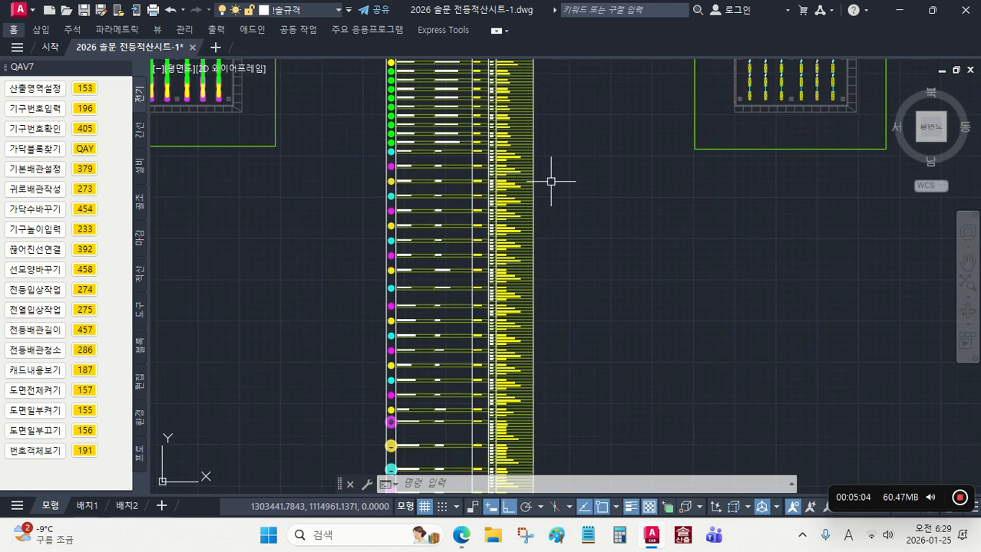
scroll(425, 303, "up", 6)
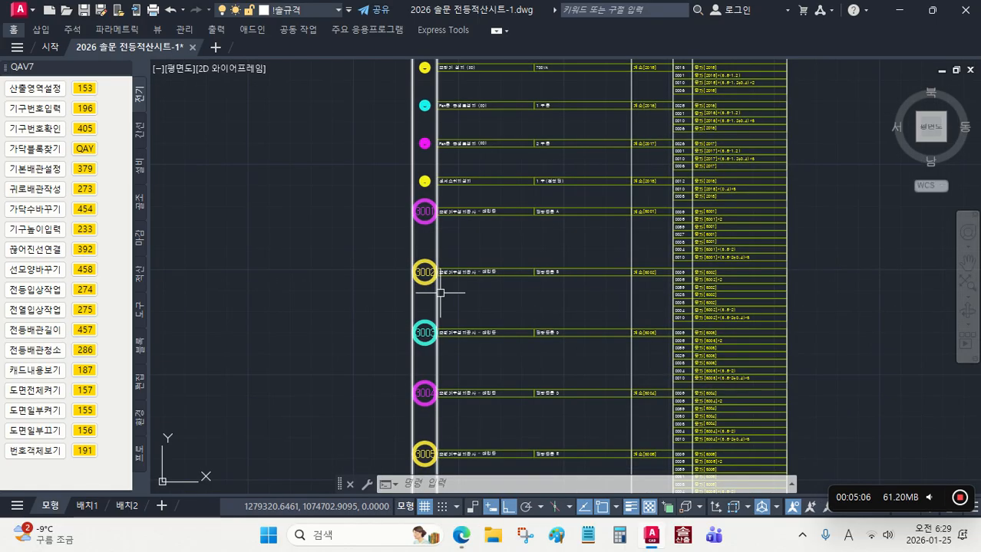
scroll(418, 276, "up", 2)
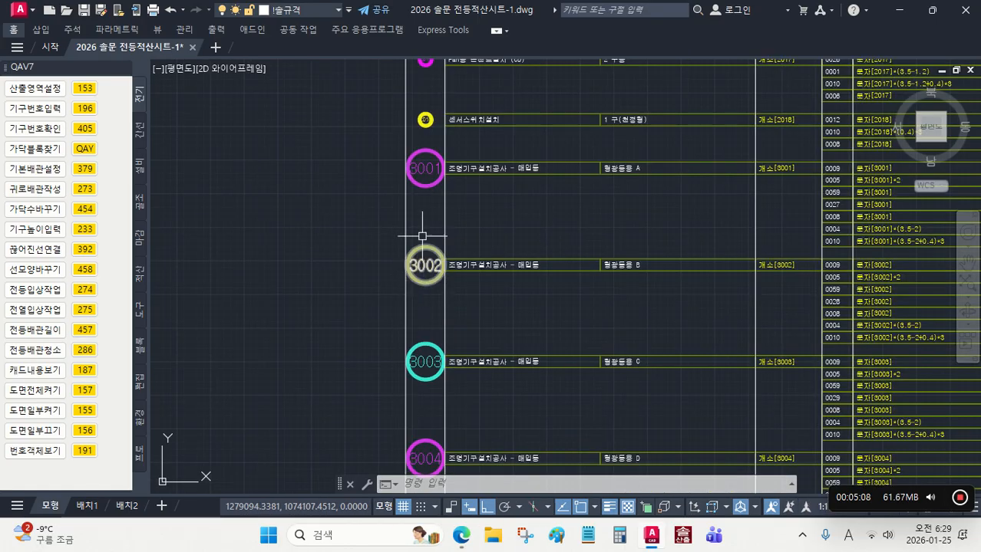
scroll(423, 176, "down", 4)
scroll(462, 193, "down", 3)
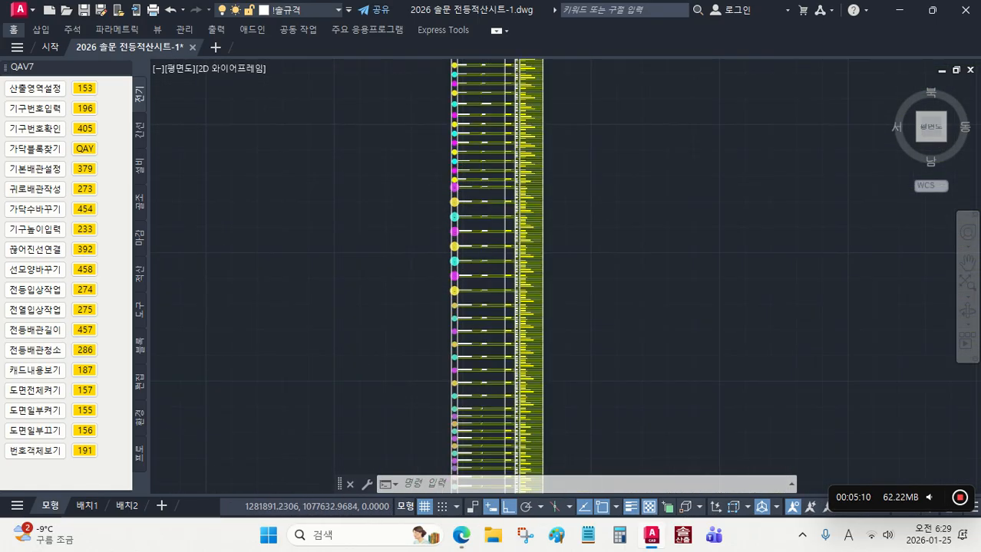
scroll(462, 193, "down", 2)
mouse_move(674, 192)
middle_mouse_down()
mouse_move(611, 370)
mouse_move(603, 367)
middle_mouse_up()
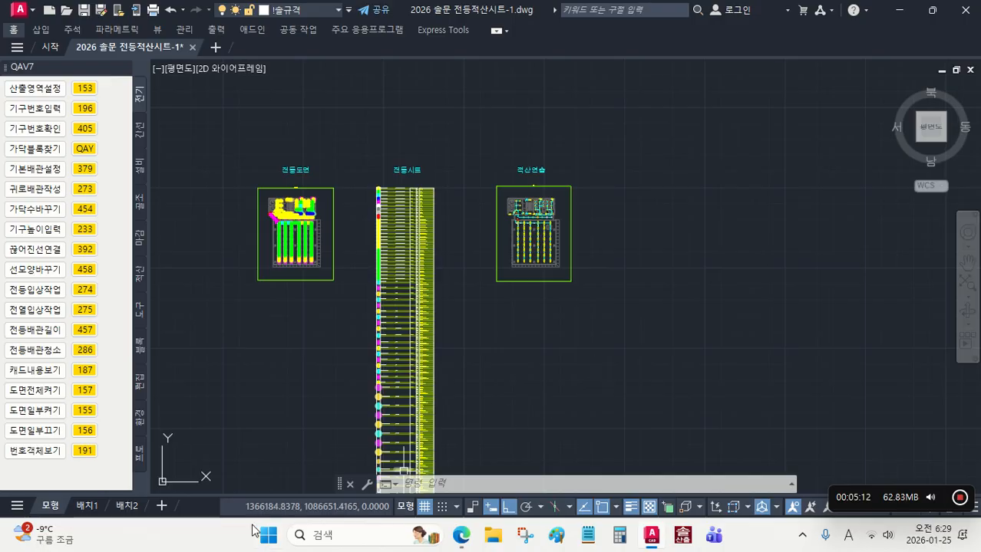
Step: Select all matching fluorescent light blocks in the 적산연습 hall with 시트블록찾기 (QAY) and place sheet block 3001 on them with 442
left_click(142, 354)
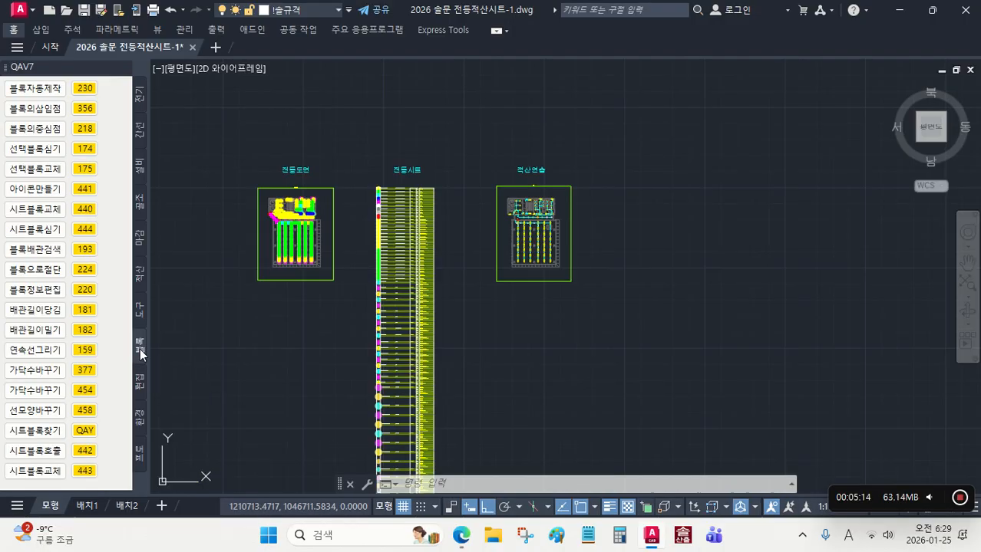
left_click(85, 431)
scroll(529, 277, "up", 8)
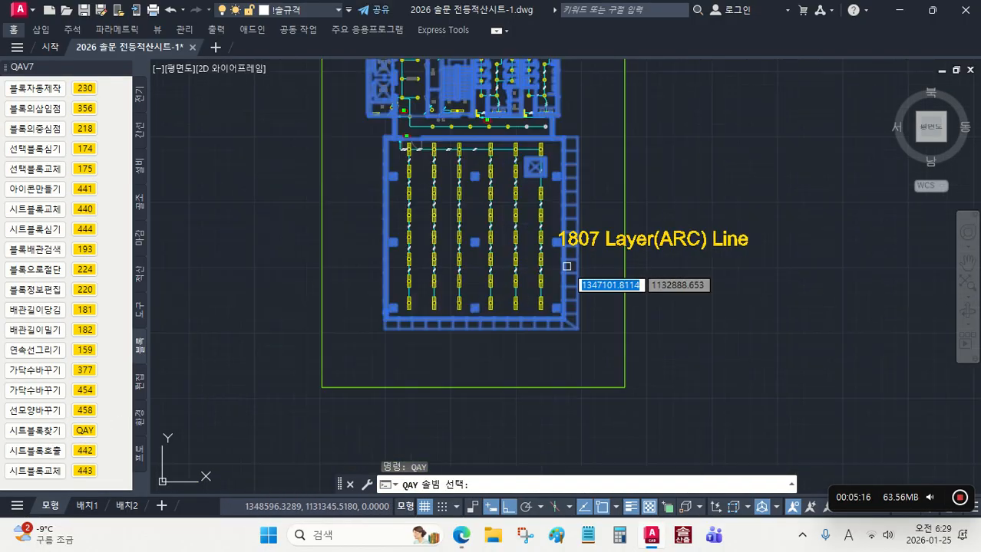
left_click(508, 309)
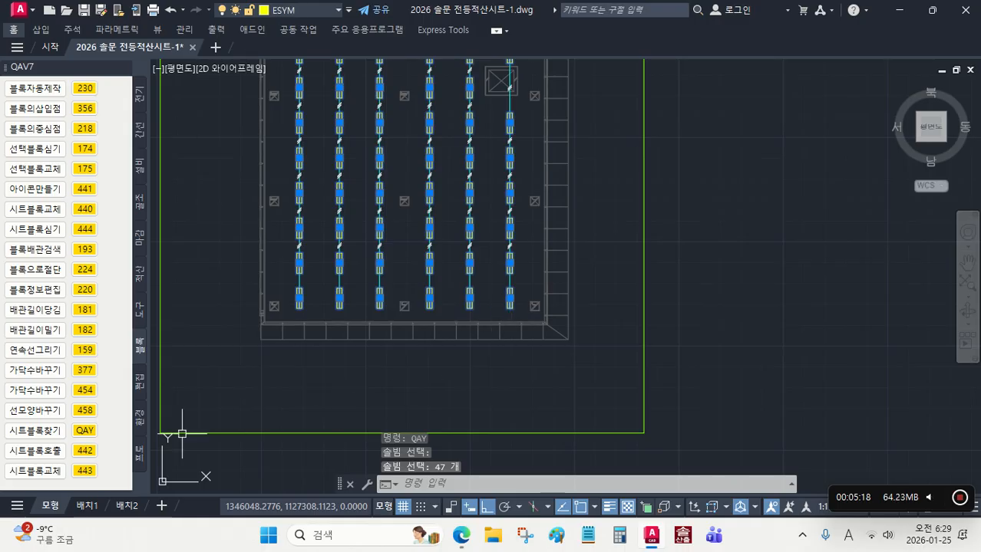
left_click(93, 452)
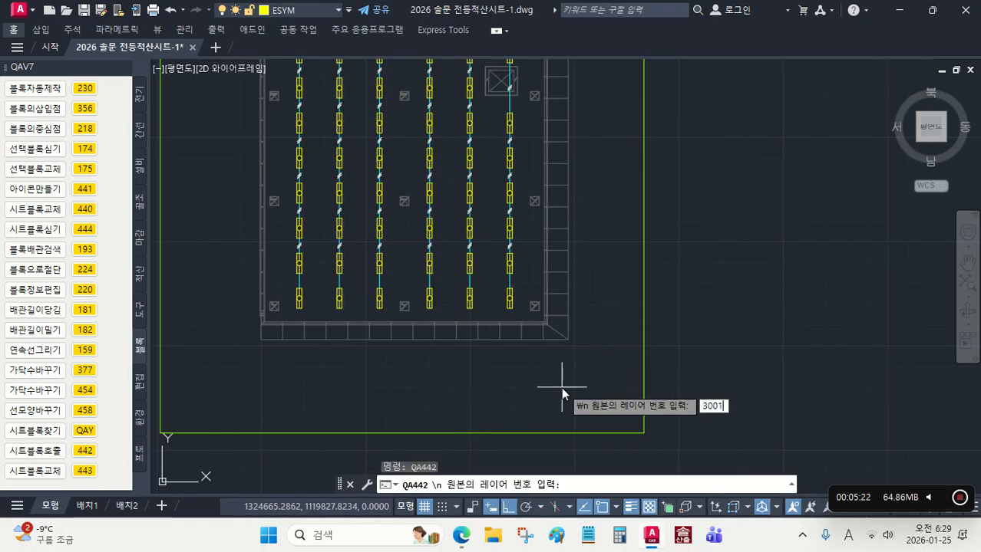
type("3001")
key("Return")
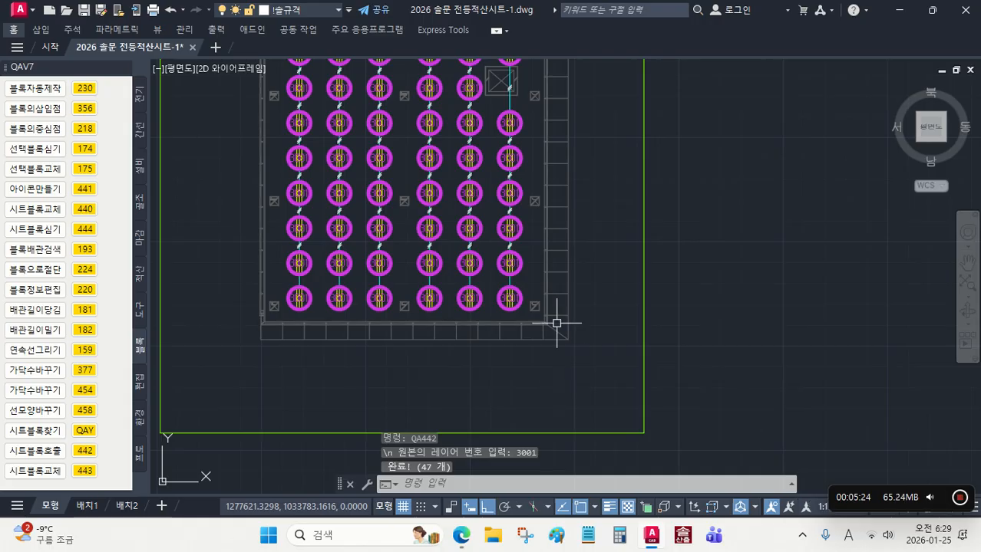
Step: Check the 3001 markers placed on the fluorescent lights throughout the large hall
middle_click_drag(492, 284, 548, 382)
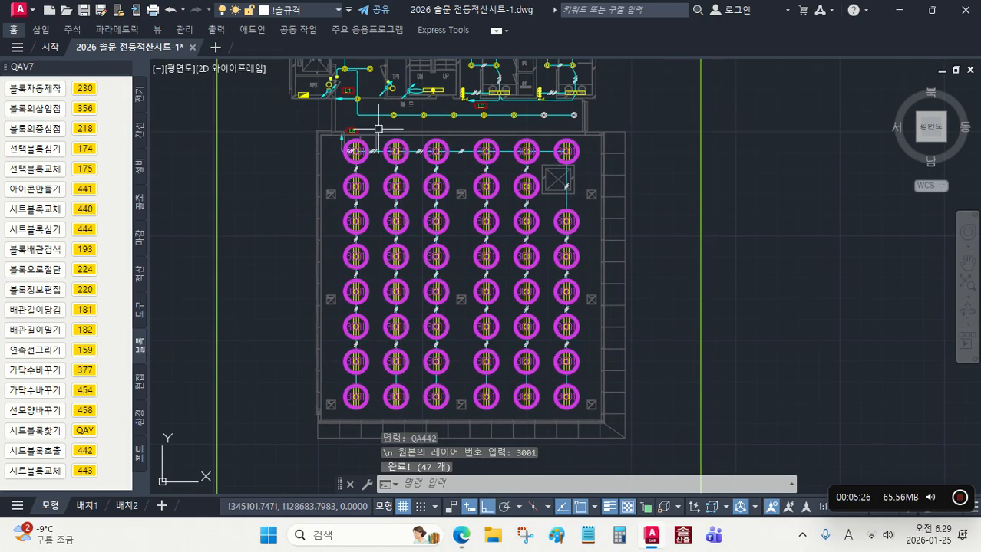
middle_click_drag(430, 192, 443, 250)
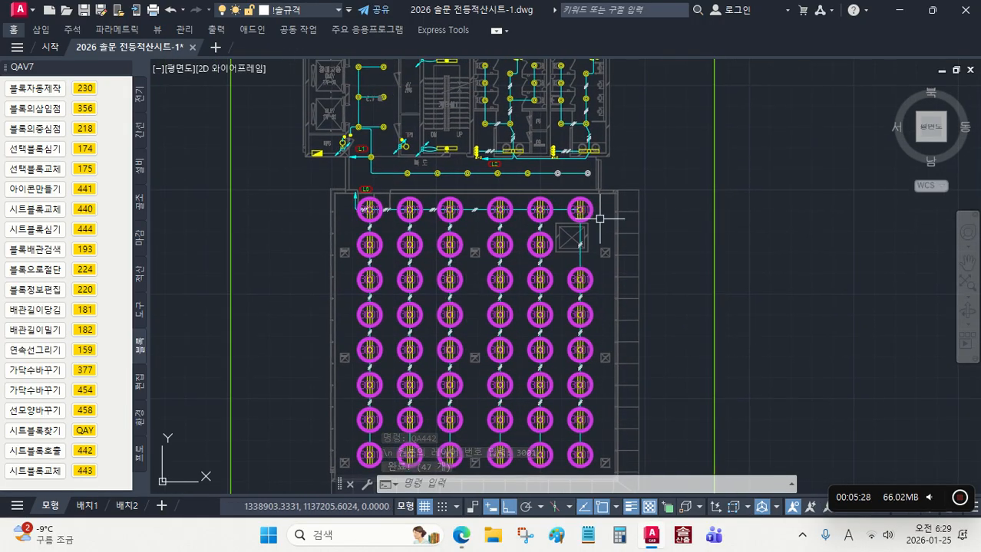
mouse_move(453, 344)
middle_mouse_down()
mouse_move(466, 303)
mouse_move(499, 267)
middle_mouse_up()
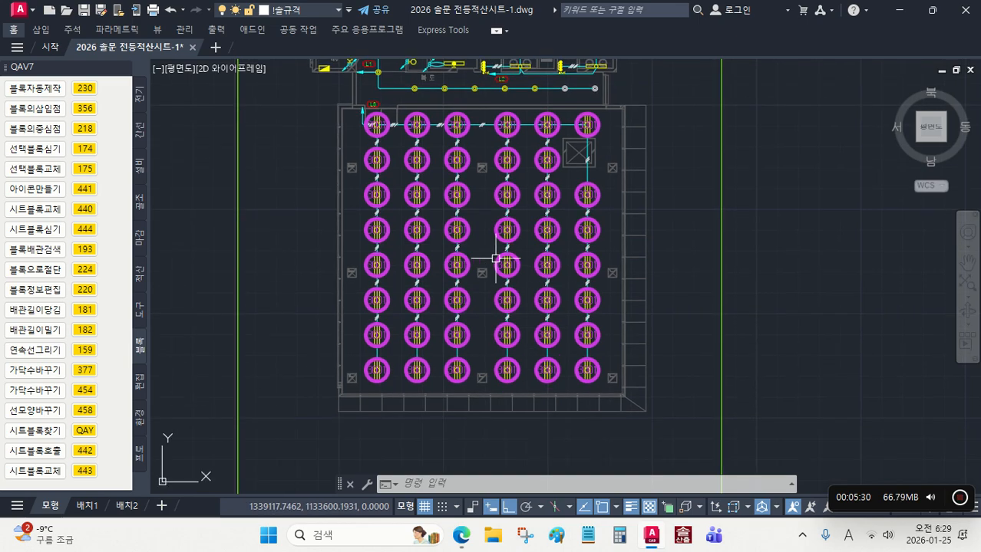
scroll(535, 285, "up", 4)
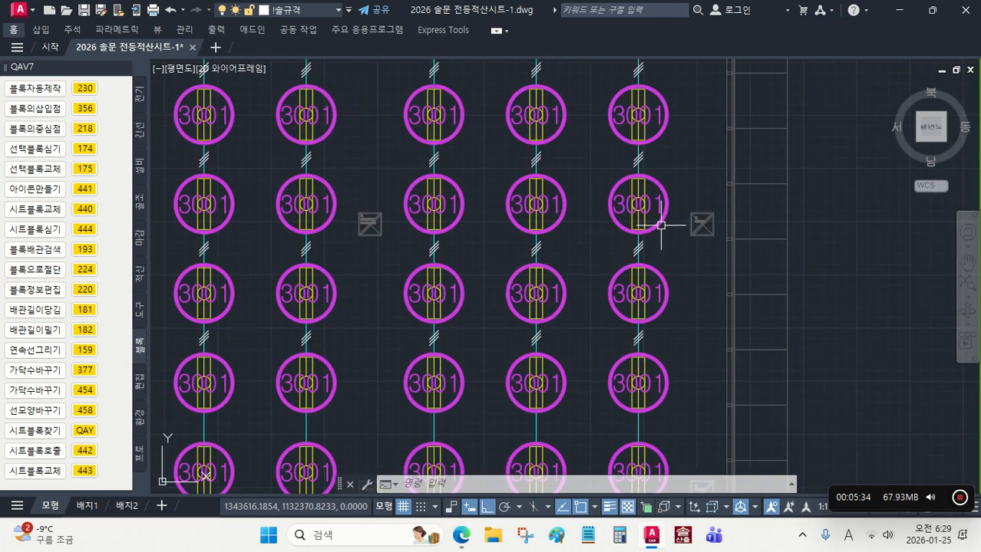
scroll(651, 207, "down", 3)
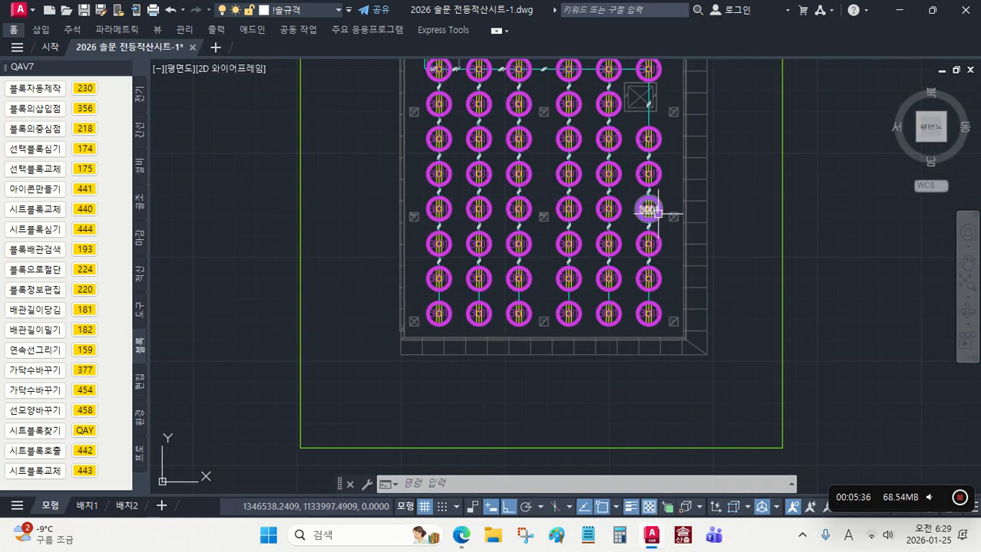
scroll(692, 288, "down", 4)
scroll(637, 313, "up", 2)
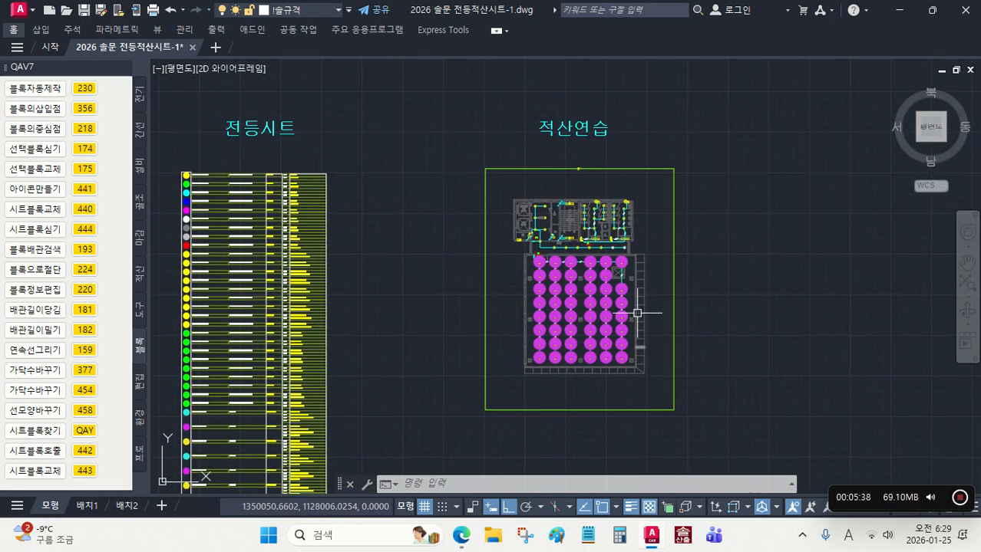
Step: Select all matching double-circle downlight blocks in the 적산연습 plan with 시트블록찾기 (QAY) and place sheet block 4001 on them with 442
scroll(613, 252, "up", 2)
scroll(613, 249, "up", 1)
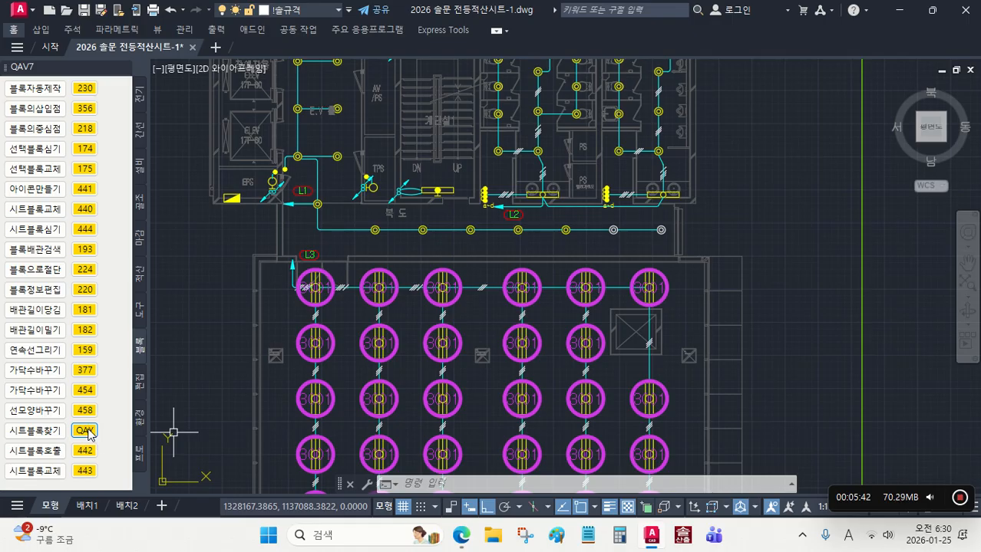
left_click(87, 432)
scroll(619, 233, "up", 4)
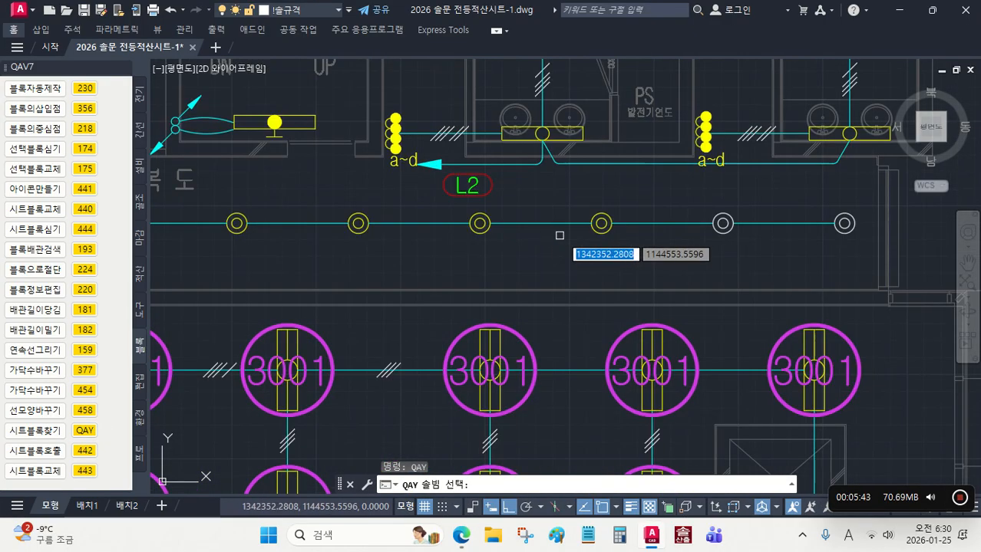
left_click(601, 224)
scroll(614, 248, "down", 4)
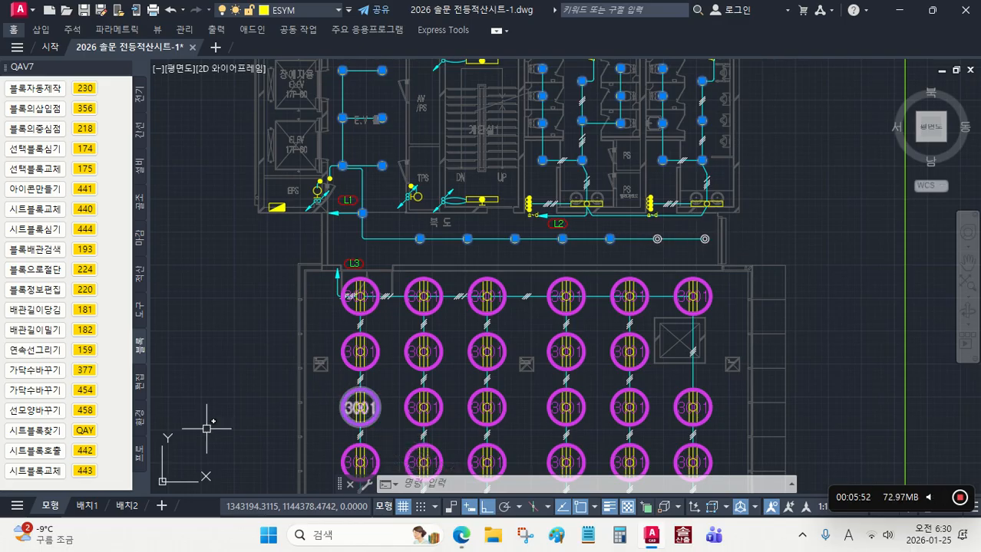
left_click(85, 451)
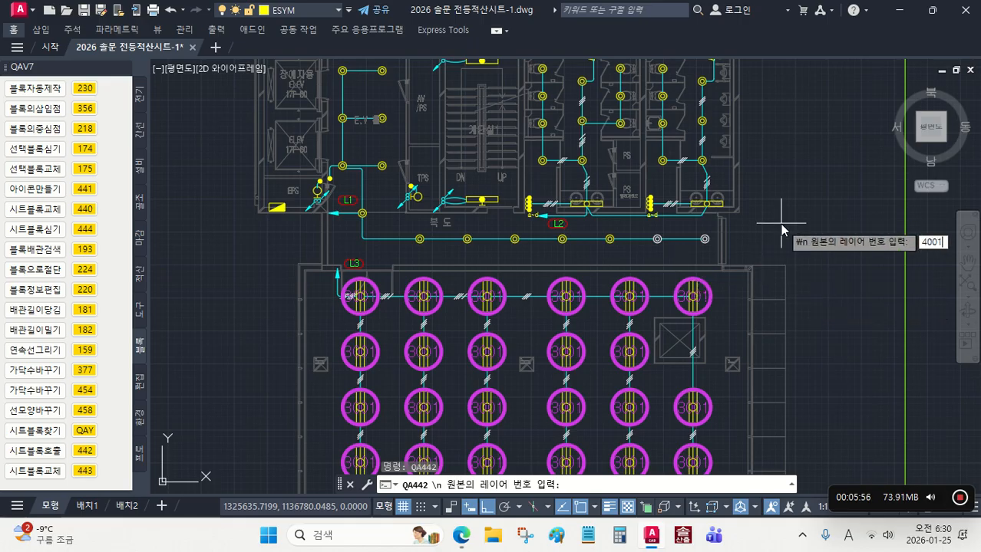
key("Return")
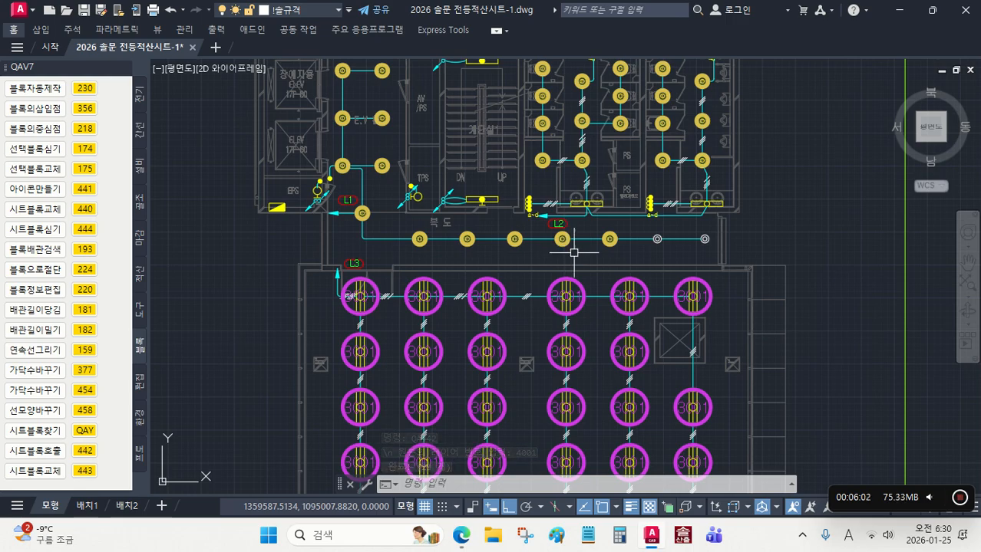
middle_click_drag(606, 245, 506, 236)
scroll(506, 236, "up", 8)
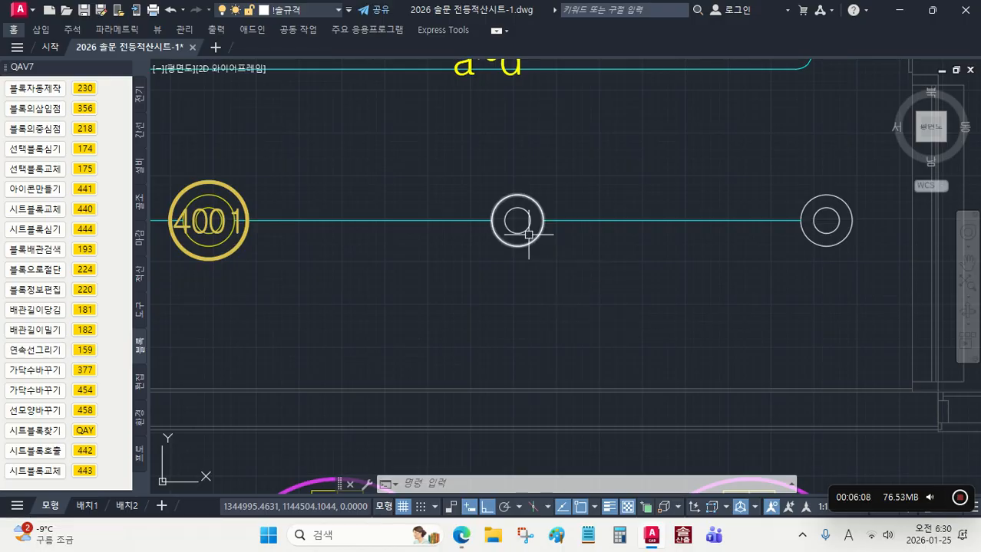
left_click(527, 233)
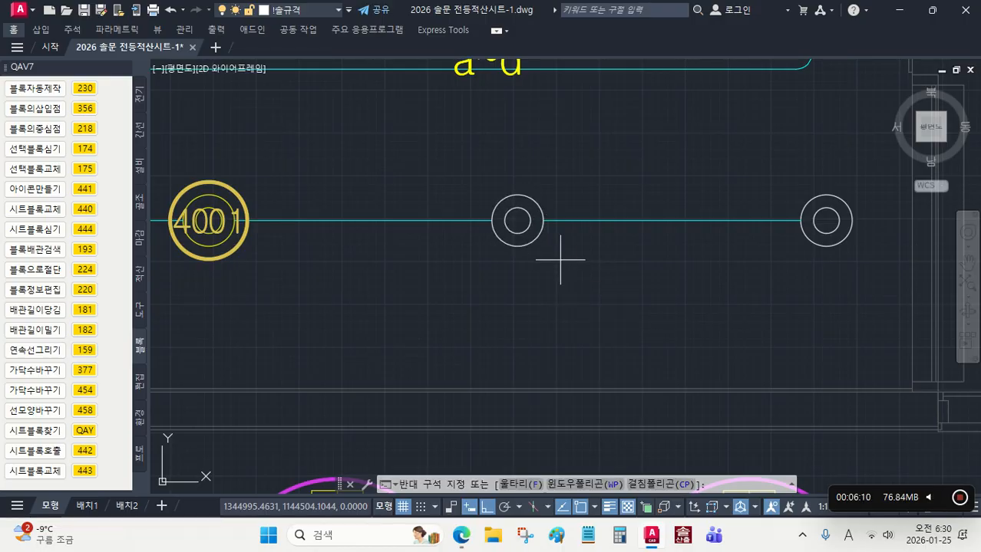
left_click(517, 220)
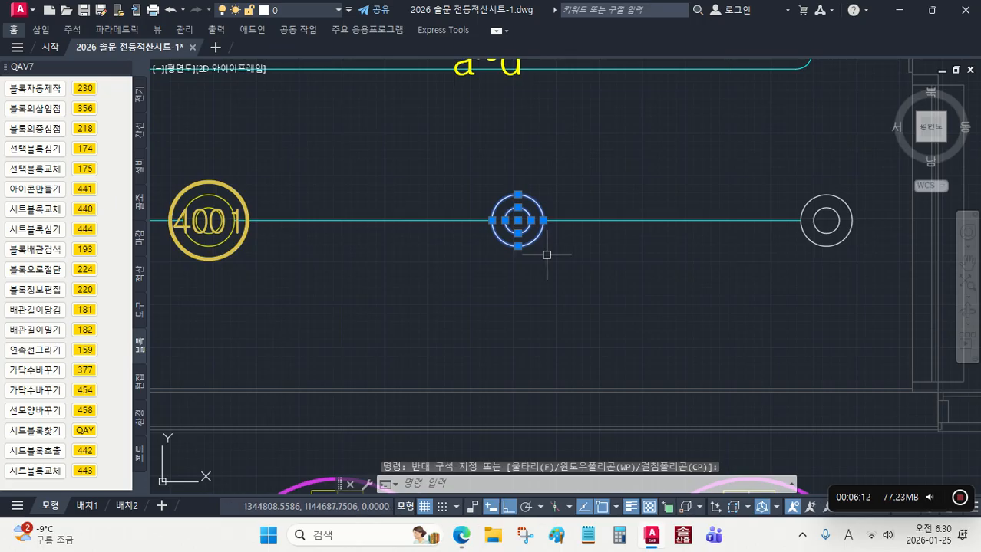
key("Escape")
left_click(537, 240)
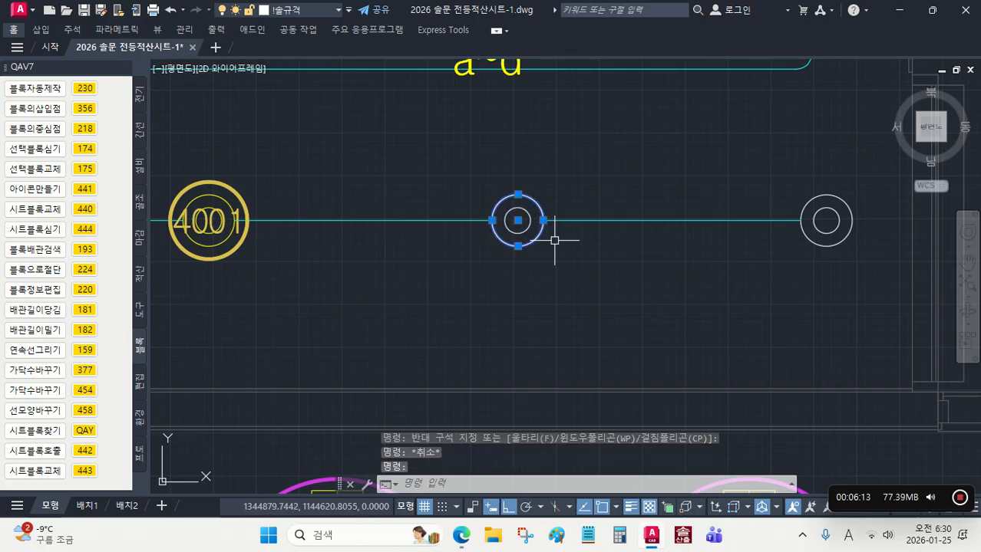
left_click(839, 244)
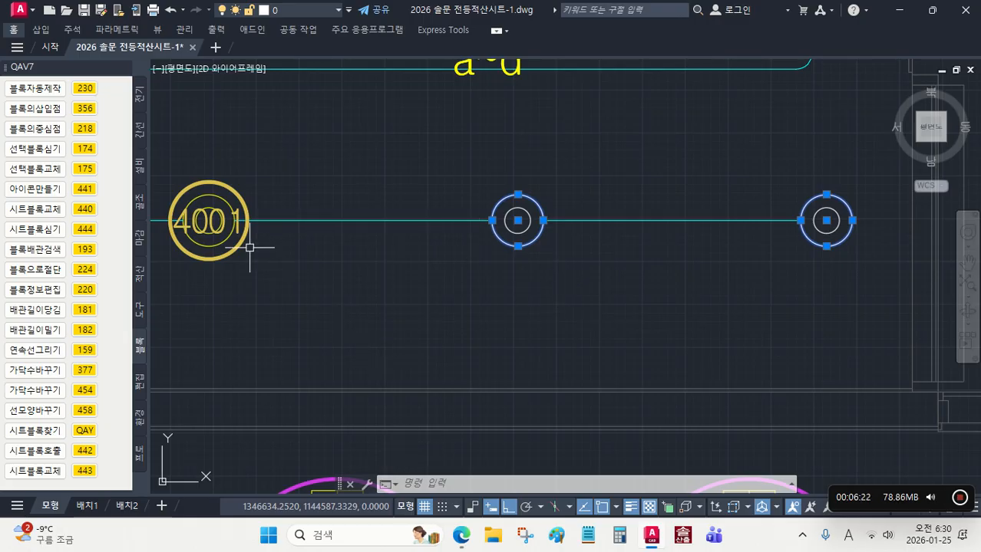
mouse_move(243, 244)
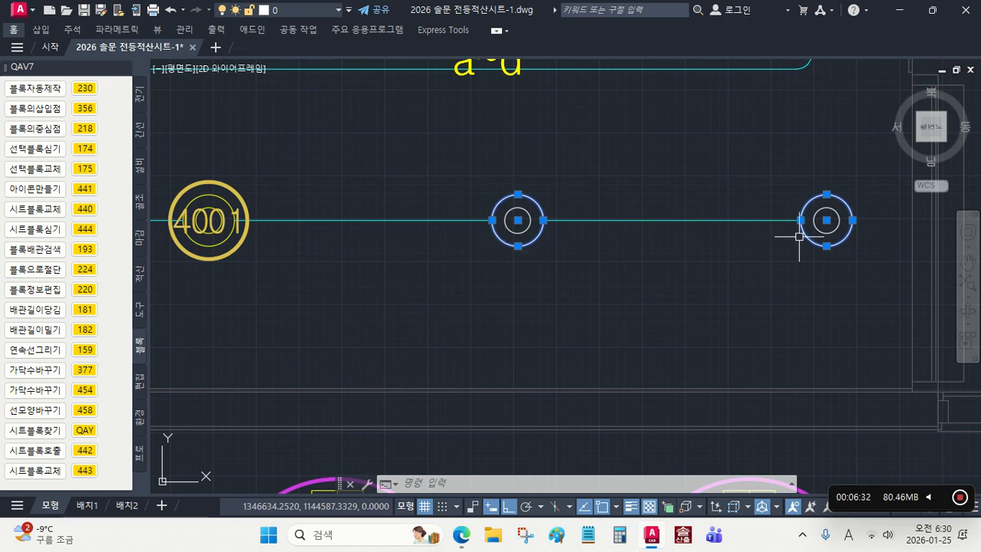
key("Escape")
Step: Select the inner circles of the two unnumbered white corridor downlights and place sheet block 4001 on them with 442
middle_click_drag(362, 258, 501, 237)
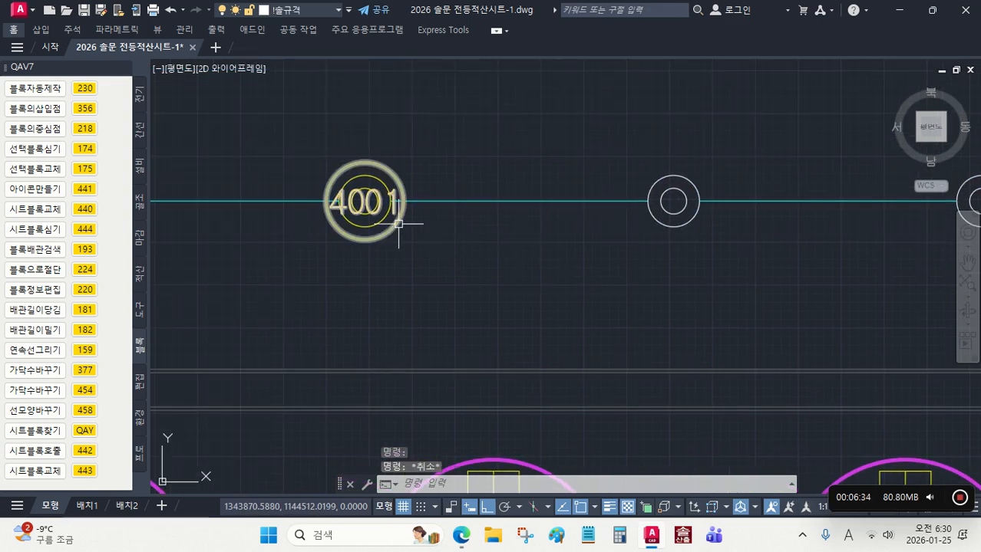
middle_click_drag(705, 230, 567, 251)
left_click(555, 242)
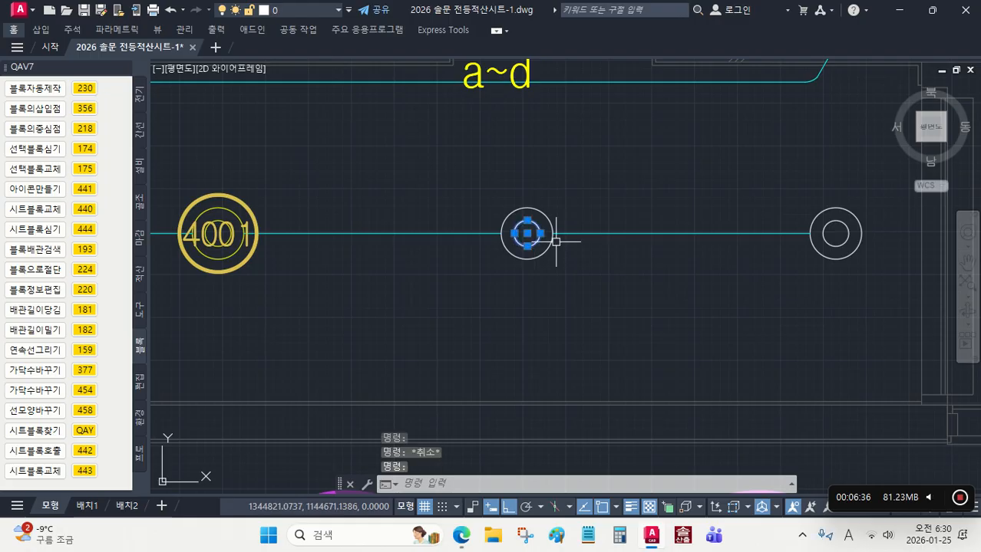
left_click(830, 242)
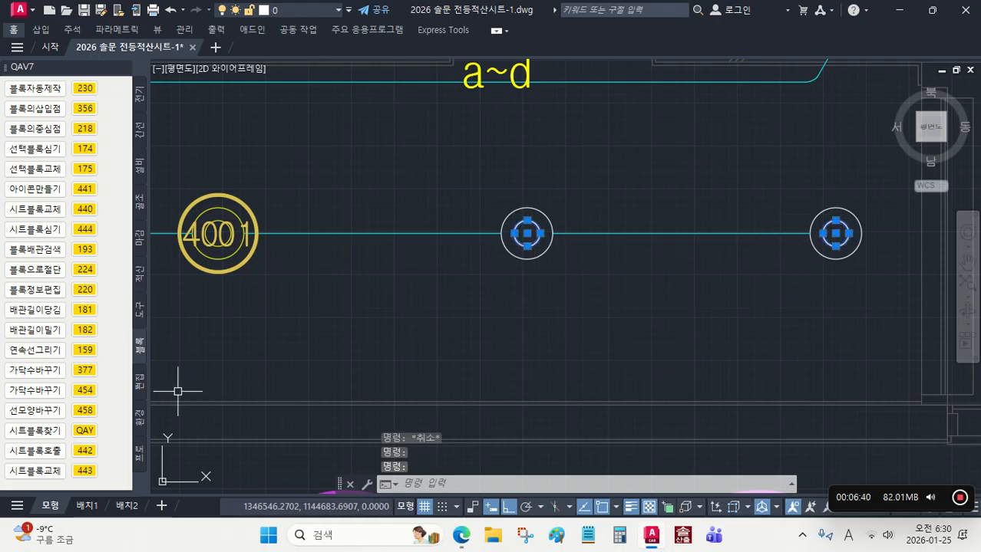
left_click(85, 450)
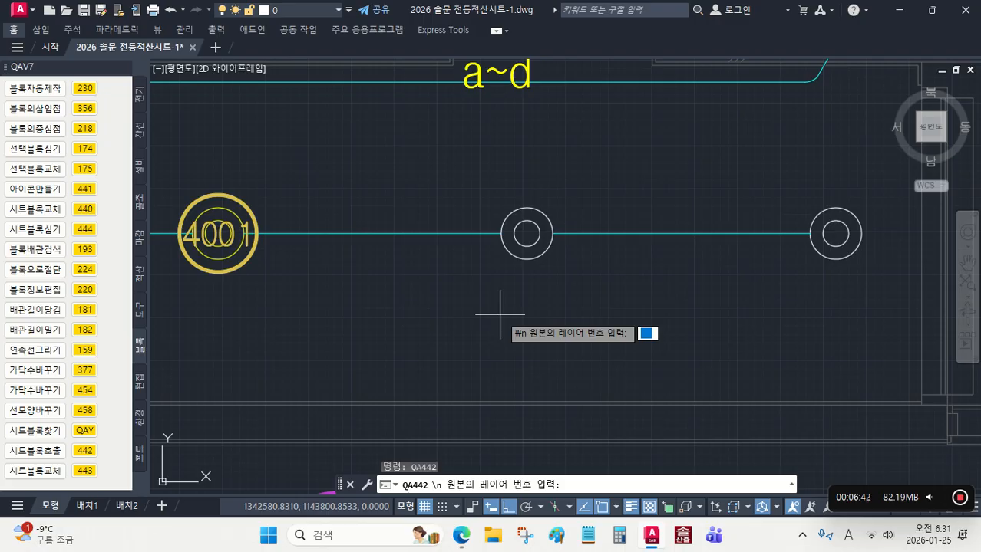
type("4001")
key("Return")
scroll(552, 248, "down", 2)
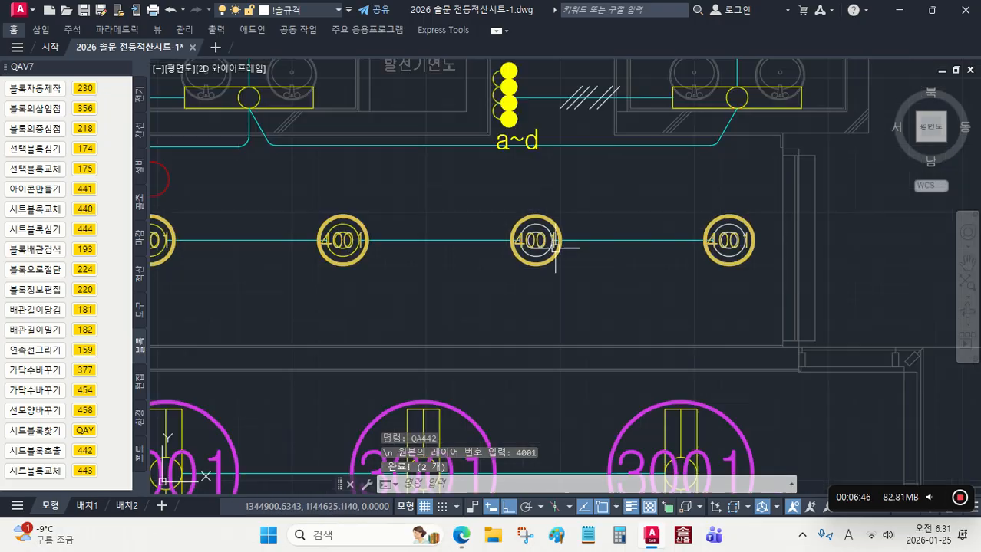
Step: Compare the object types under the 4001 markers on the white corridor lights and the 3001 markers in the hall
middle_click_drag(580, 282, 701, 308)
scroll(675, 279, "up", 6)
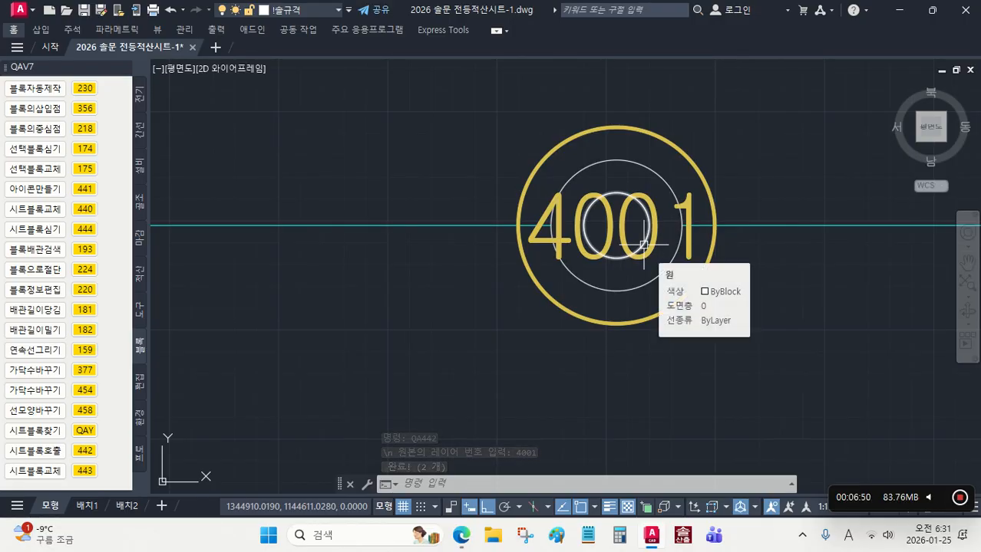
scroll(622, 309, "down", 7)
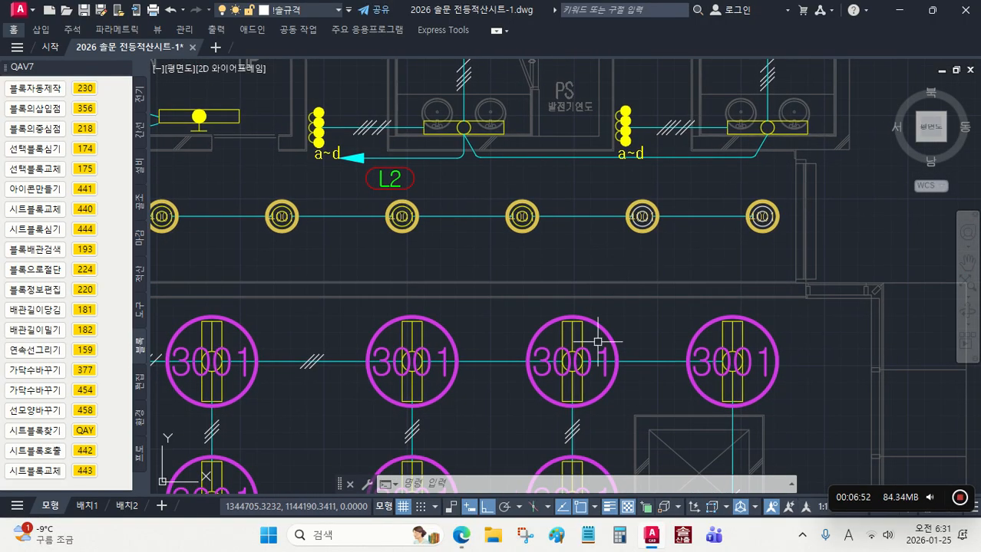
scroll(595, 340, "up", 4)
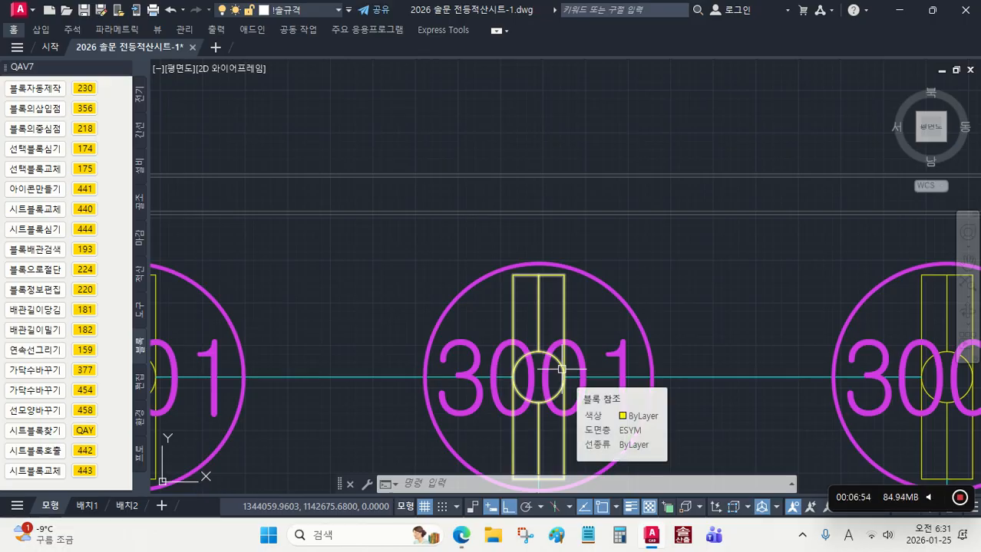
scroll(548, 369, "down", 6)
scroll(579, 272, "down", 2)
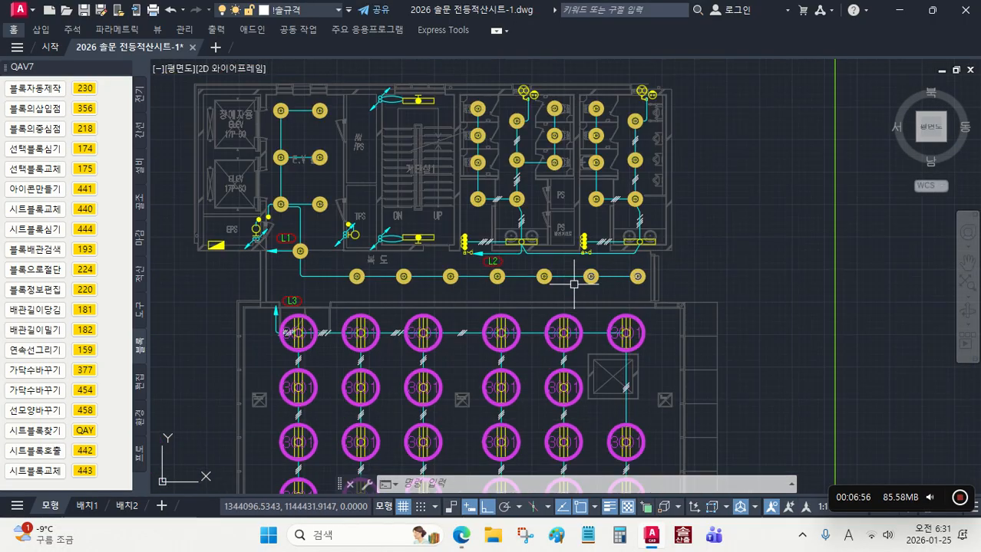
left_click(589, 277)
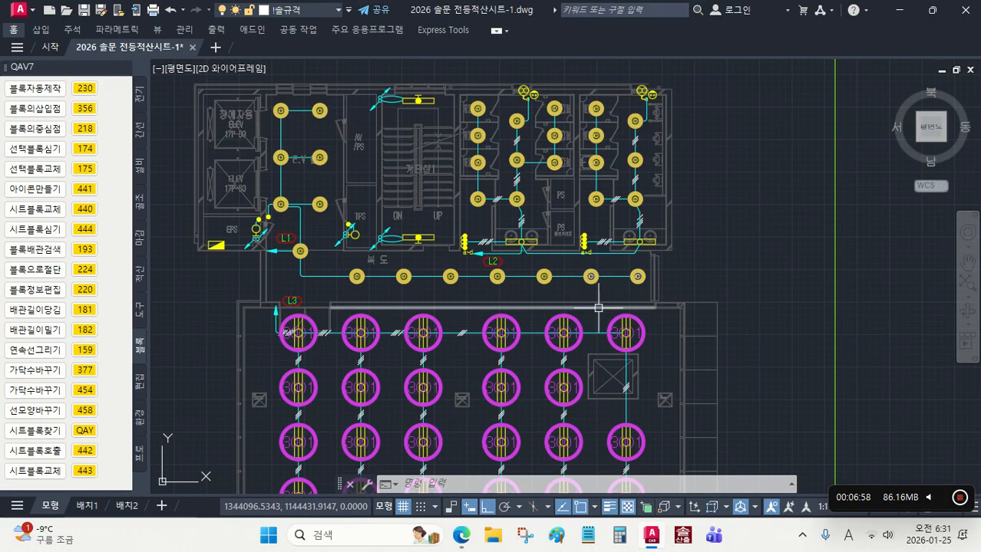
middle_click_drag(560, 296, 625, 288)
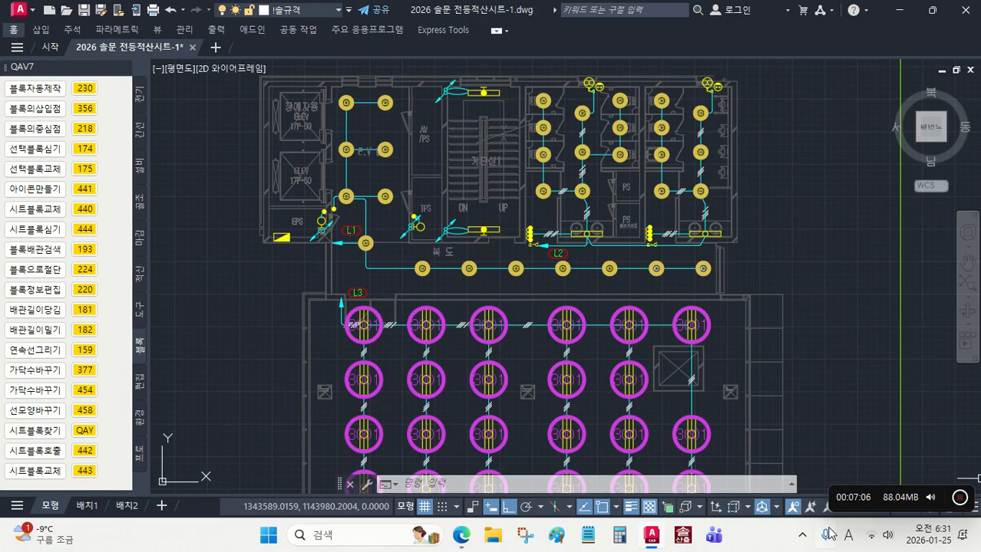
Step: Select the matching circle-and-base light blocks in EPS and TPS with QAY and place sheet block 6001 on them with 442
left_click(72, 430)
scroll(318, 226, "up", 8)
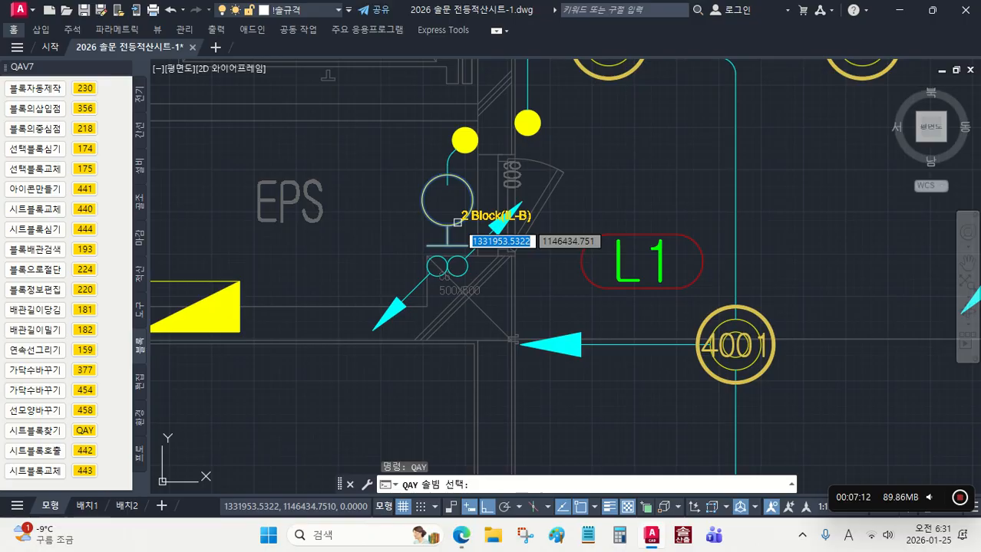
left_click(457, 222)
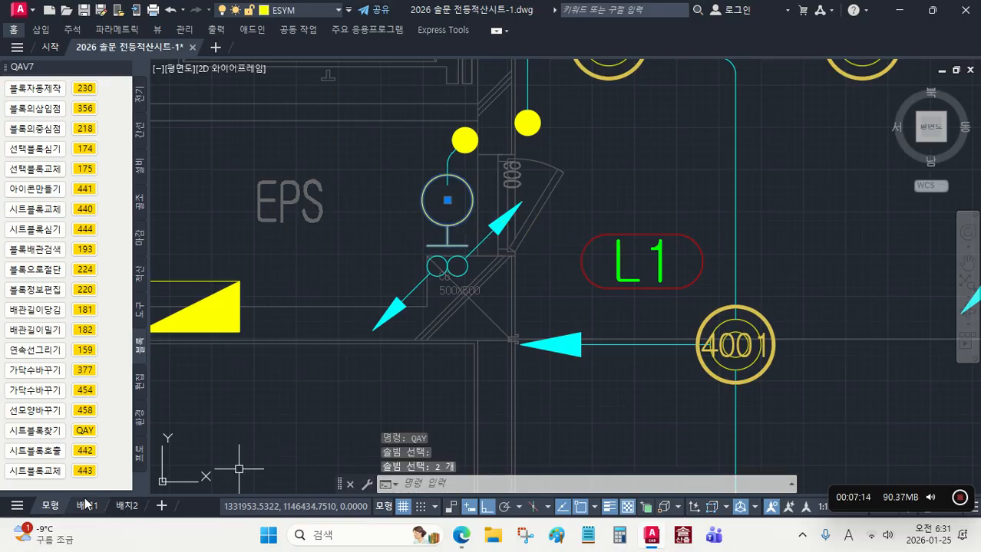
left_click(83, 451)
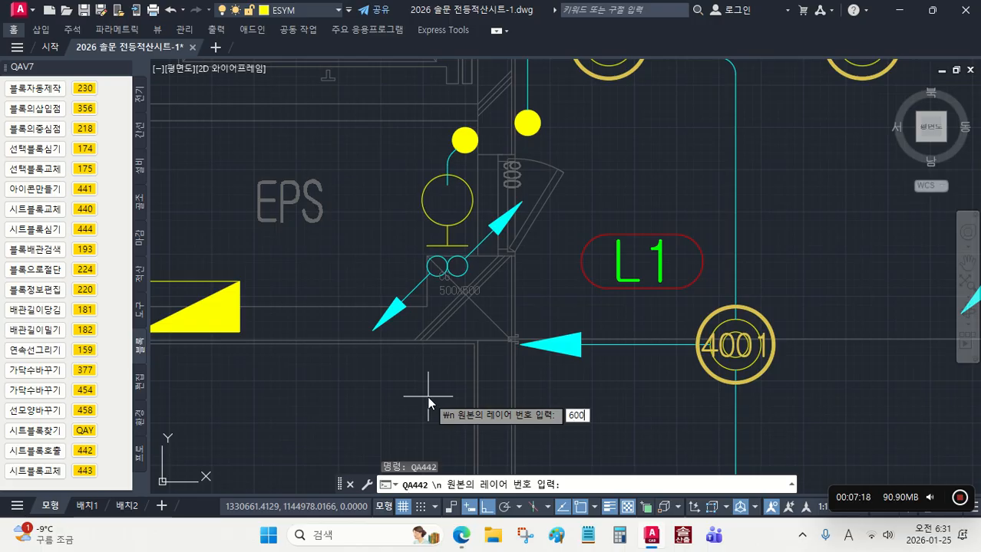
key("Return")
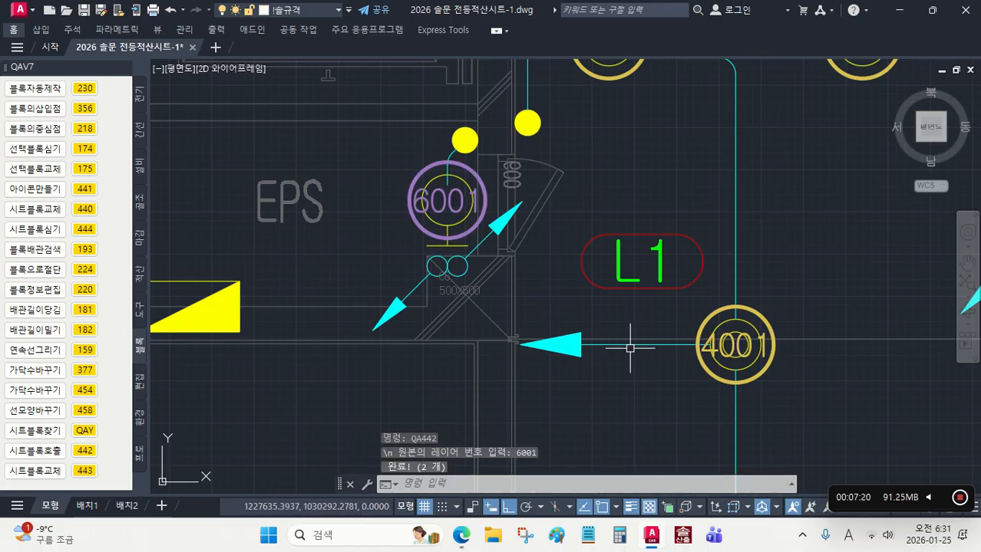
scroll(630, 348, "down", 4)
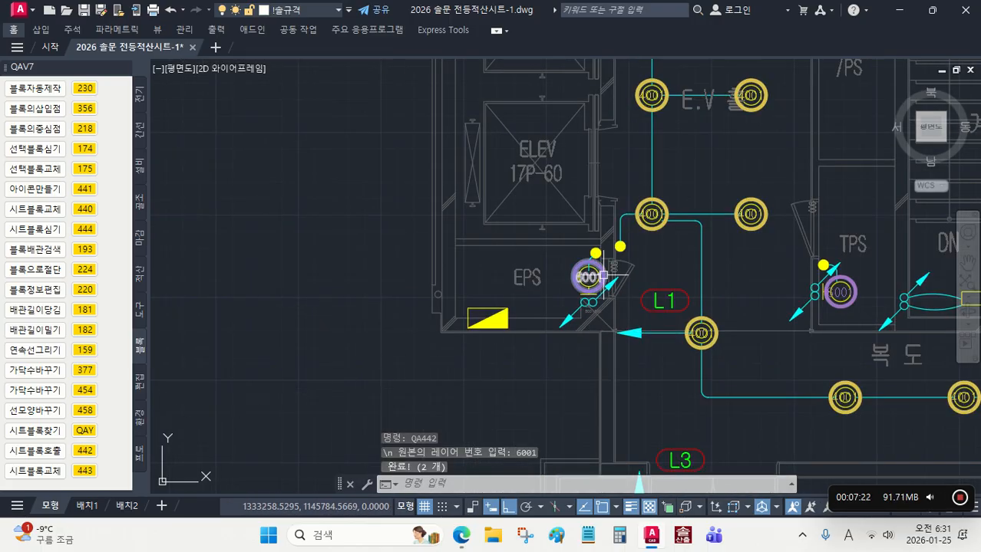
Step: Select all blocks matching the solid yellow circle beside the EPS door with QAY and place sheet block 2001 on them with 442
left_click(85, 430)
scroll(548, 284, "up", 4)
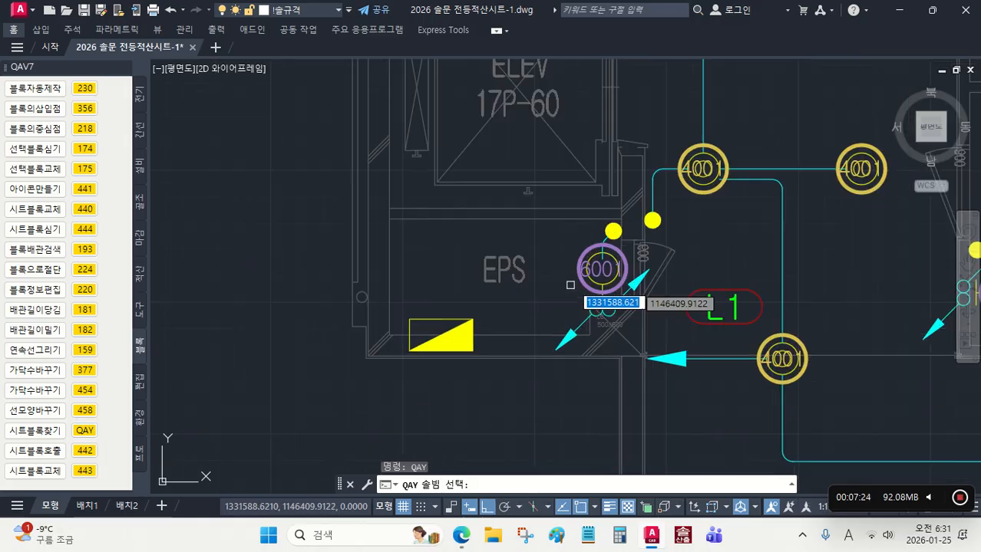
left_click(485, 288)
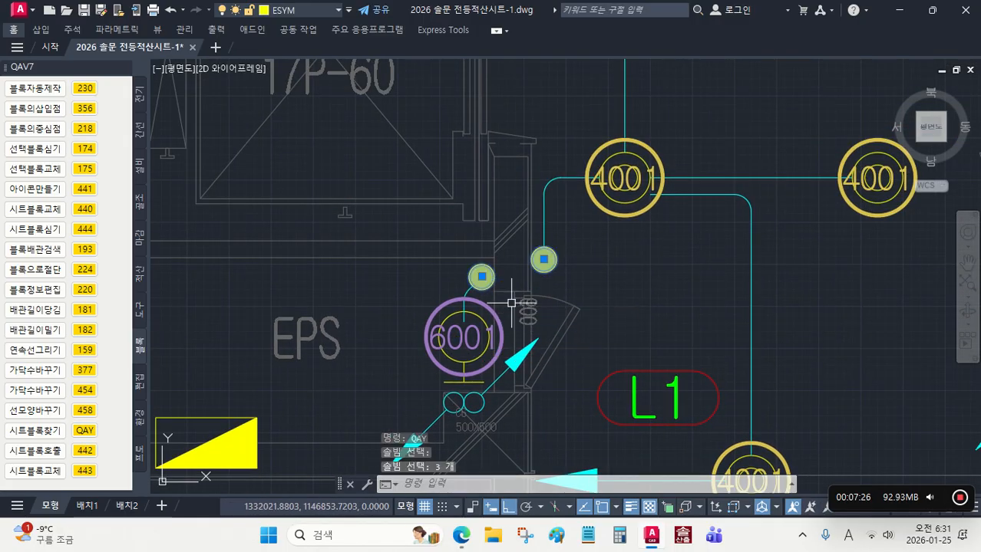
left_click(85, 450)
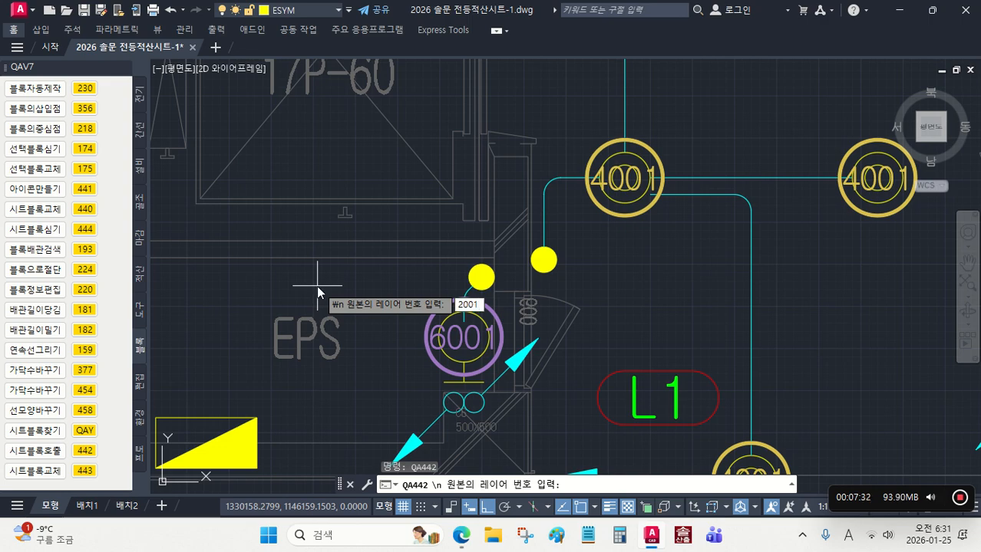
type("2001")
key("Return")
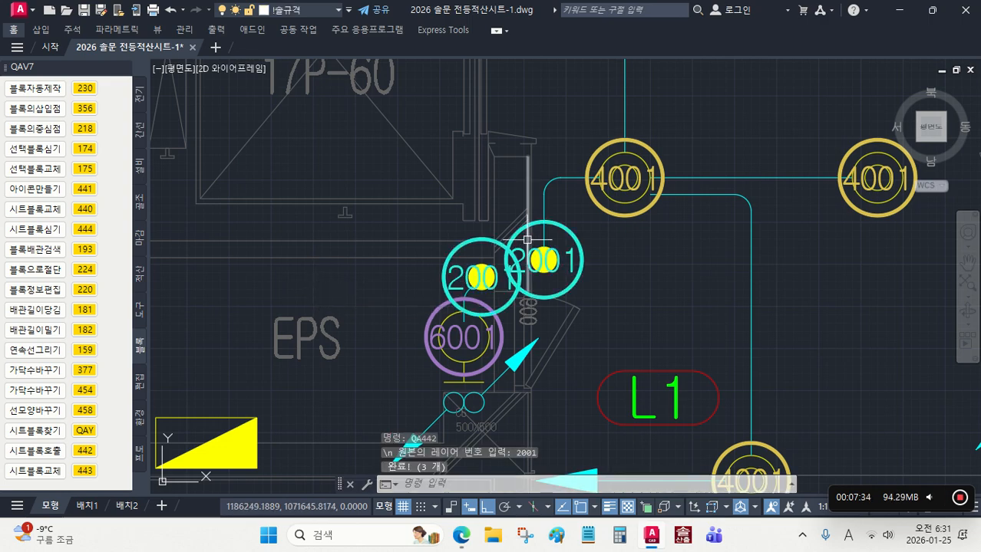
scroll(529, 261, "down", 2)
scroll(463, 248, "down", 3)
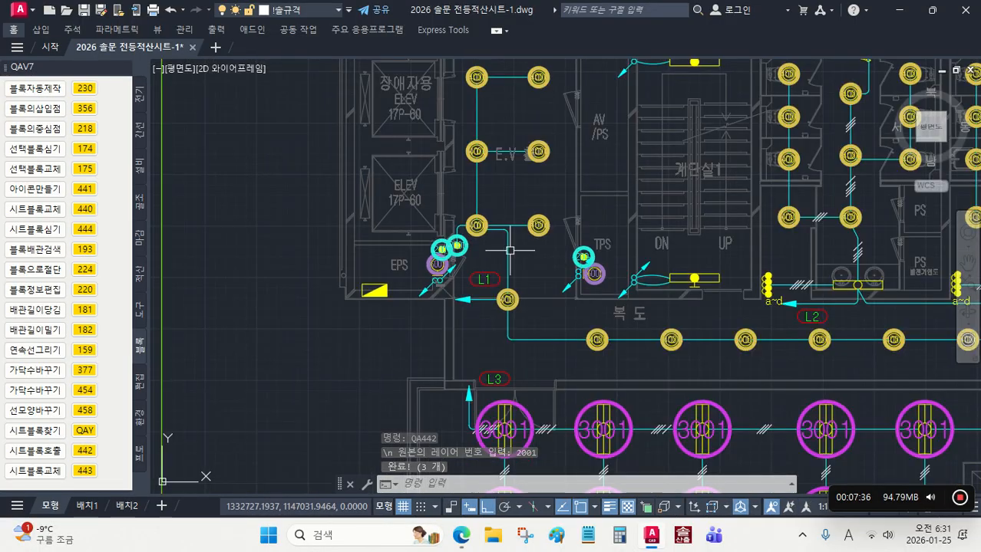
Step: Select the matching rectangular stairwell light blocks in 계단실1 with QAY and place sheet block 6001 on them with 442
middle_click_drag(506, 294, 440, 261)
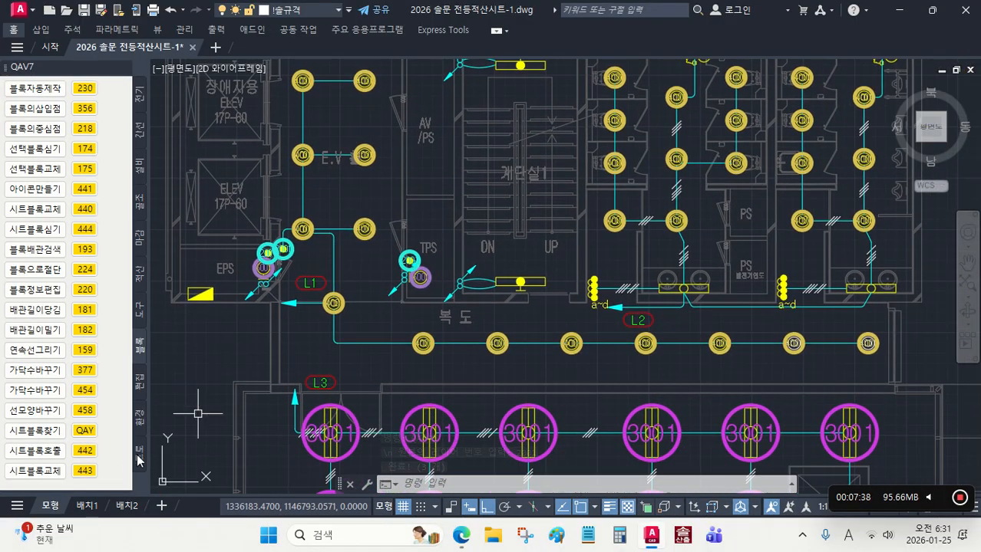
mouse_move(548, 276)
middle_mouse_down()
mouse_move(520, 358)
mouse_move(566, 475)
middle_mouse_up()
left_click(549, 269)
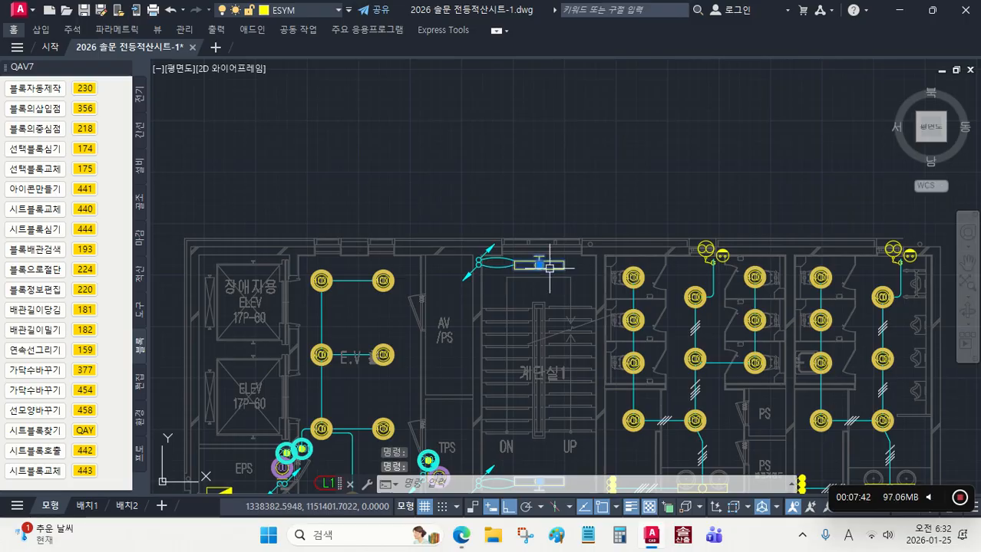
middle_click_drag(552, 343, 556, 239)
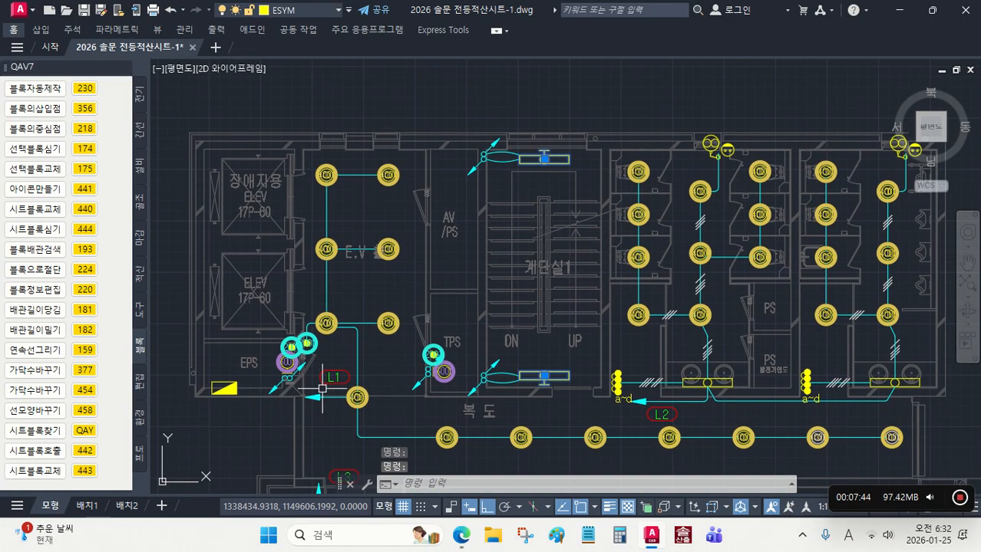
left_click(91, 458)
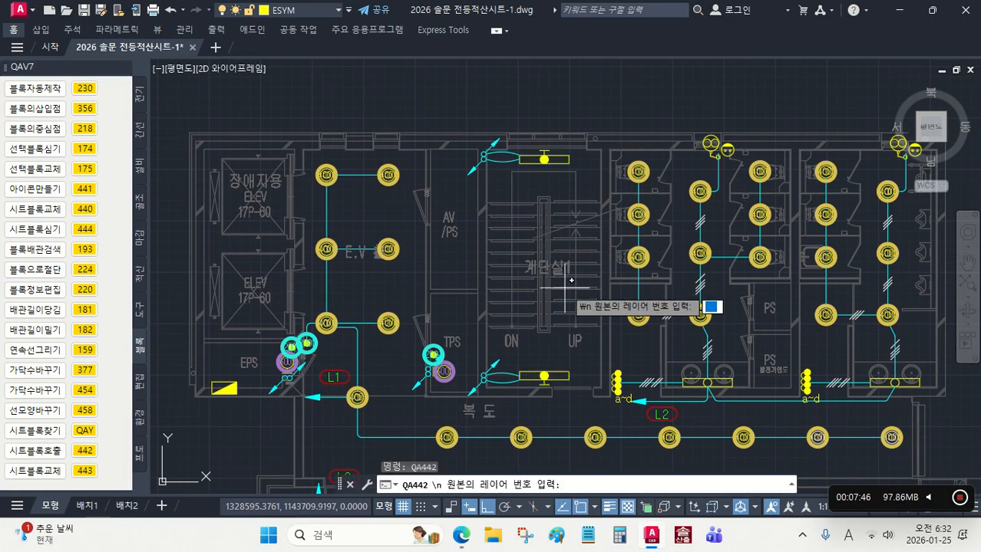
type("6001")
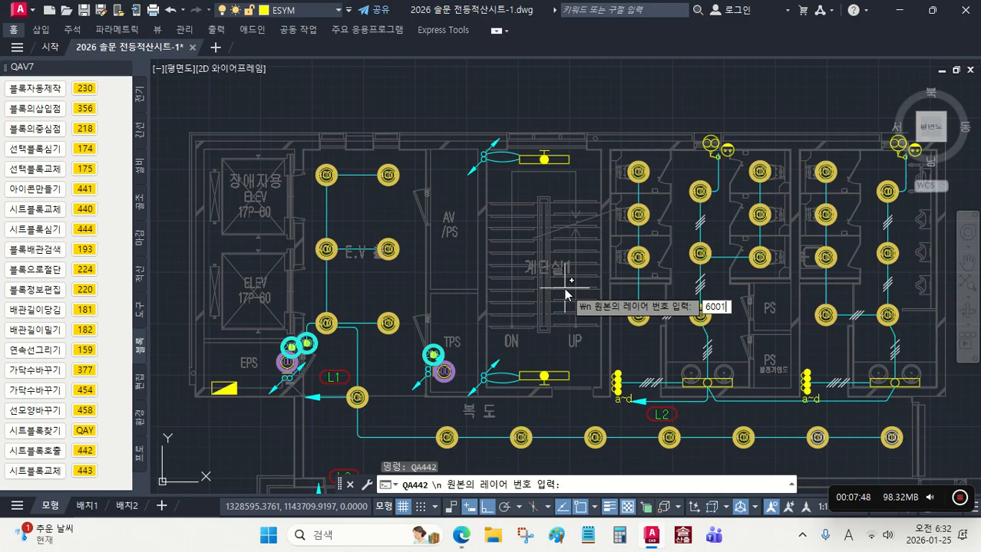
key("Return")
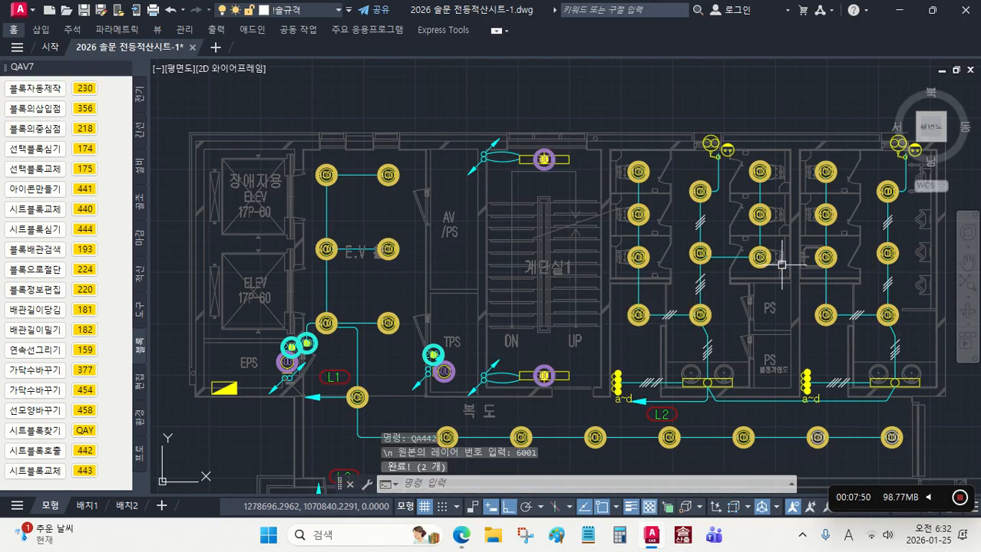
Step: Select the matching rectangular light blocks above the restroom washbasins with QAY and place sheet block 6003 on them with 442
middle_click_drag(773, 264, 587, 266)
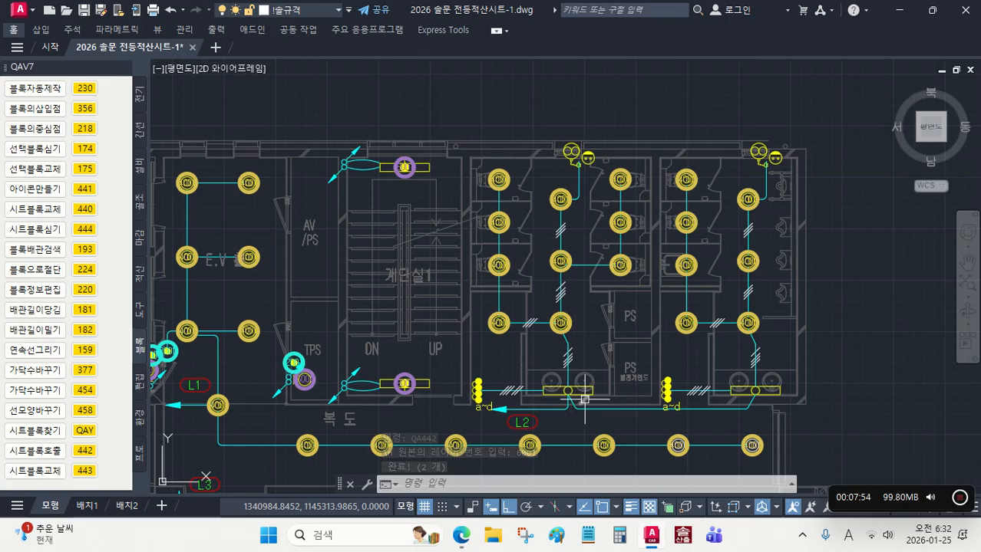
left_click(84, 430)
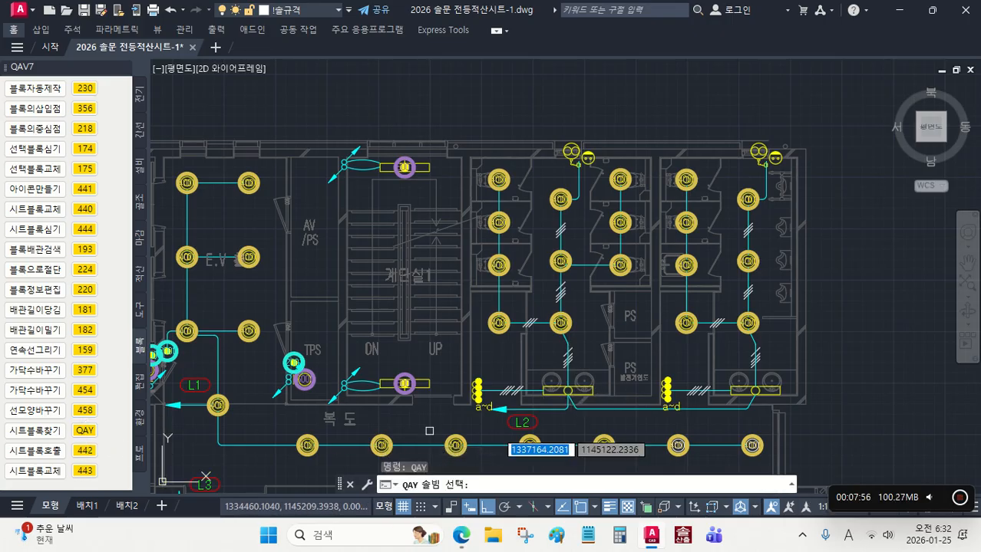
scroll(590, 392, "up", 4)
left_click(586, 390)
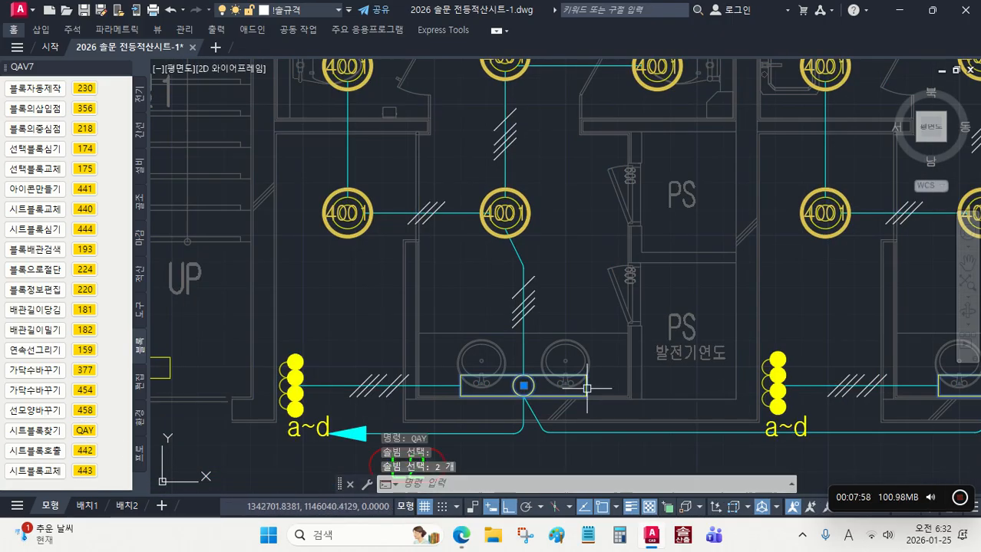
scroll(583, 376, "down", 4)
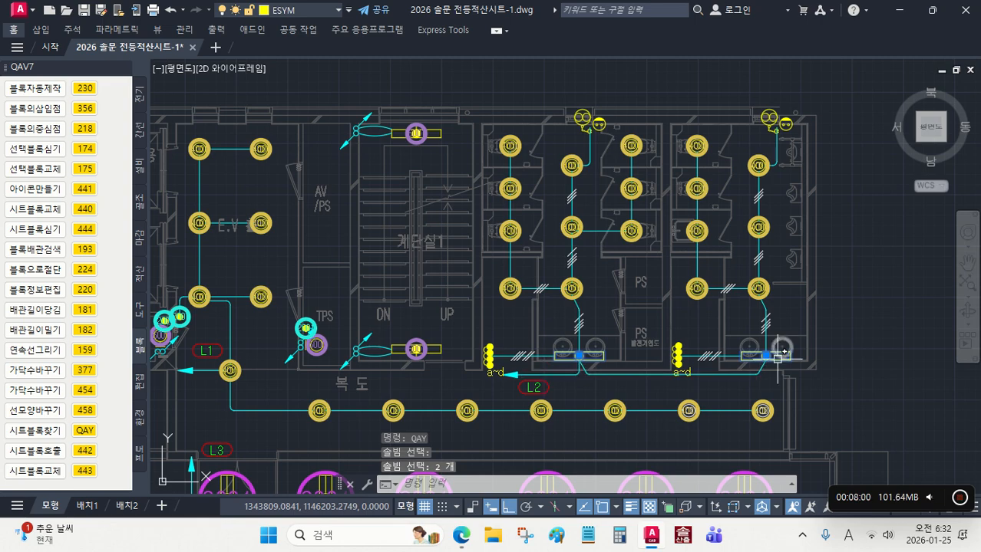
left_click(85, 454)
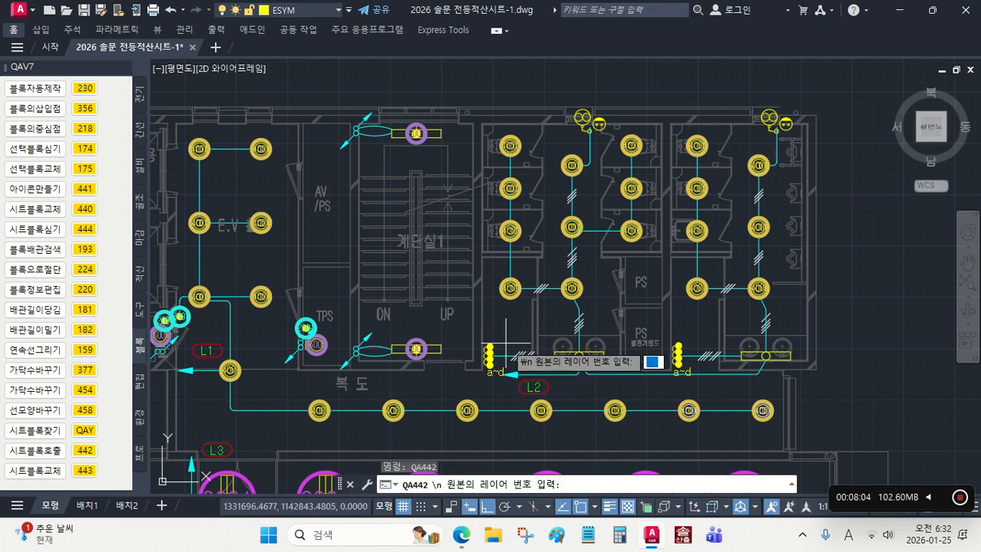
type("6003")
key("Return")
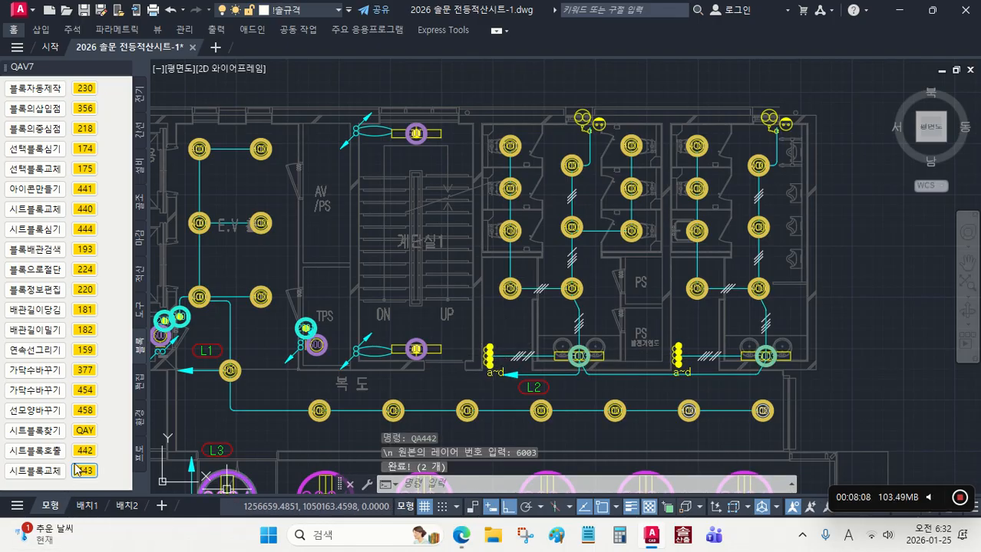
Step: Select all blocks matching the double-circle fan outlet symbol at the restrooms' upper wall with QAY
left_click(84, 431)
scroll(274, 464, "up", 2)
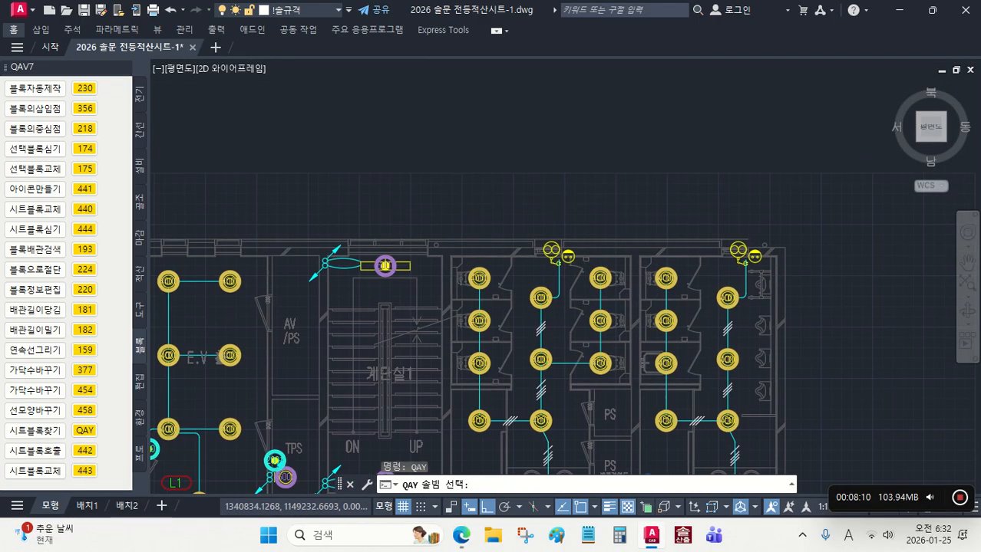
scroll(571, 260, "up", 4)
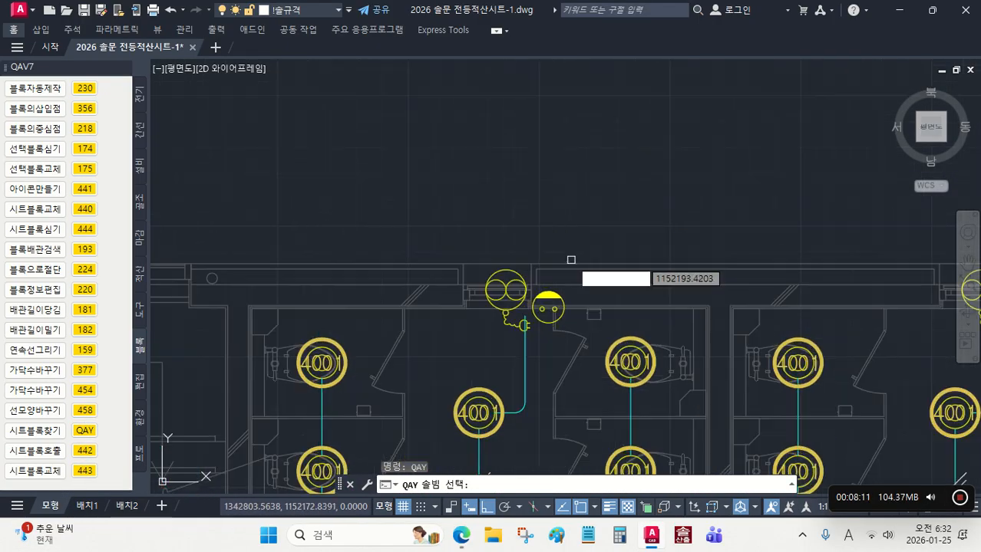
left_click(503, 315)
scroll(568, 313, "down", 4)
scroll(589, 347, "down", 3)
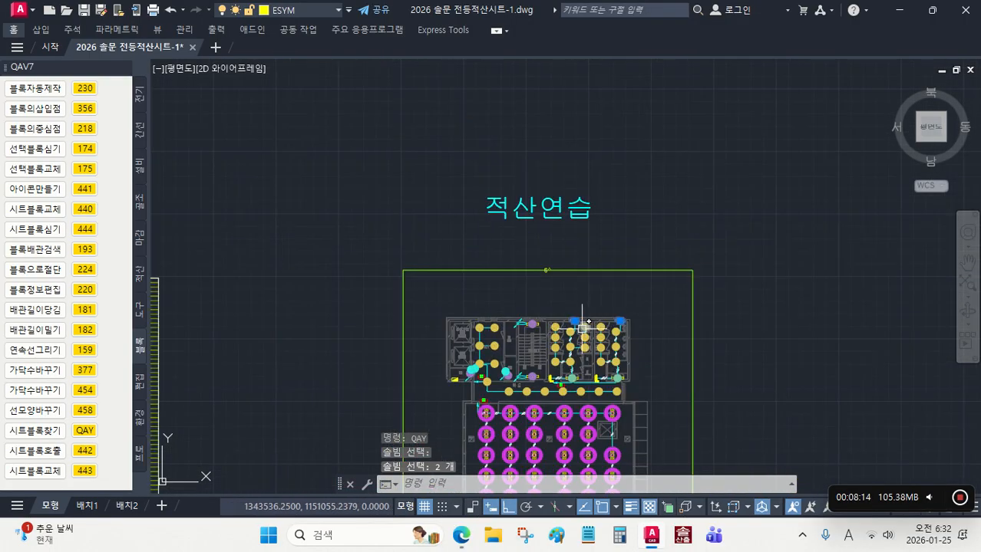
Step: Look up the sheet number for the two-gang Fan용 콘센트설치 (CD) item in the 전등시트 table
scroll(593, 296, "up", 4)
scroll(598, 302, "down", 6)
middle_click_drag(509, 376, 564, 387)
scroll(532, 372, "up", 1)
scroll(554, 260, "down", 1)
scroll(559, 236, "up", 3)
middle_click_drag(498, 244, 505, 279)
scroll(505, 278, "up", 4)
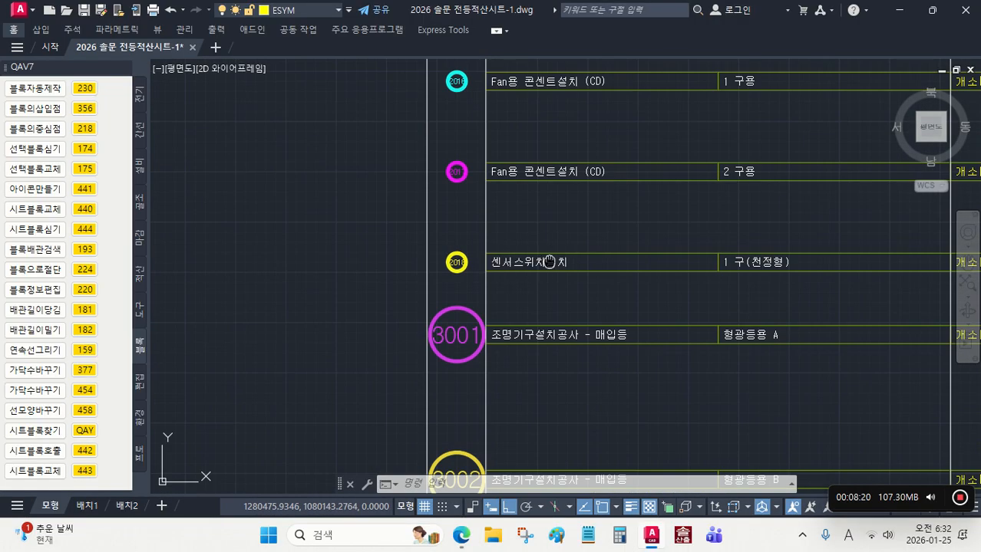
middle_click_drag(695, 254, 602, 328)
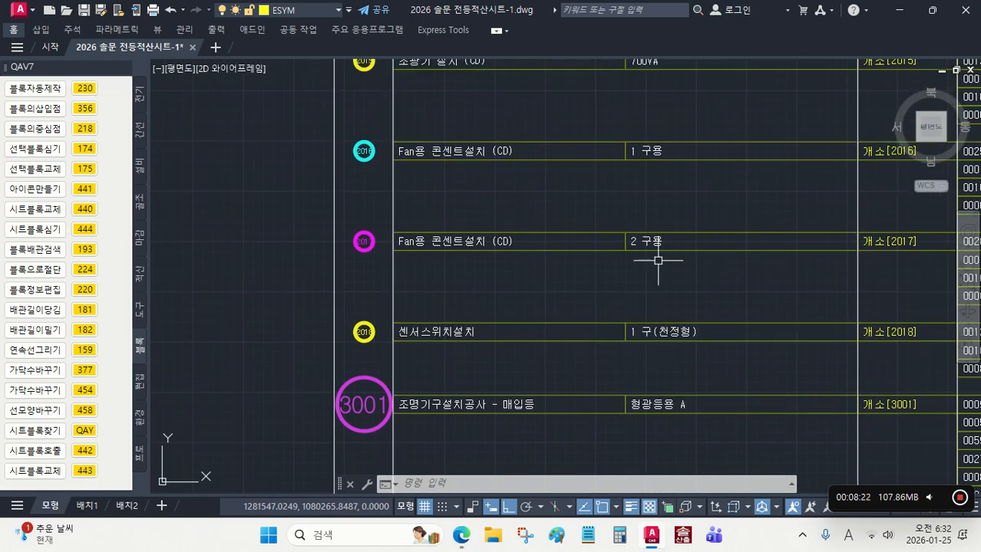
scroll(364, 240, "up", 4)
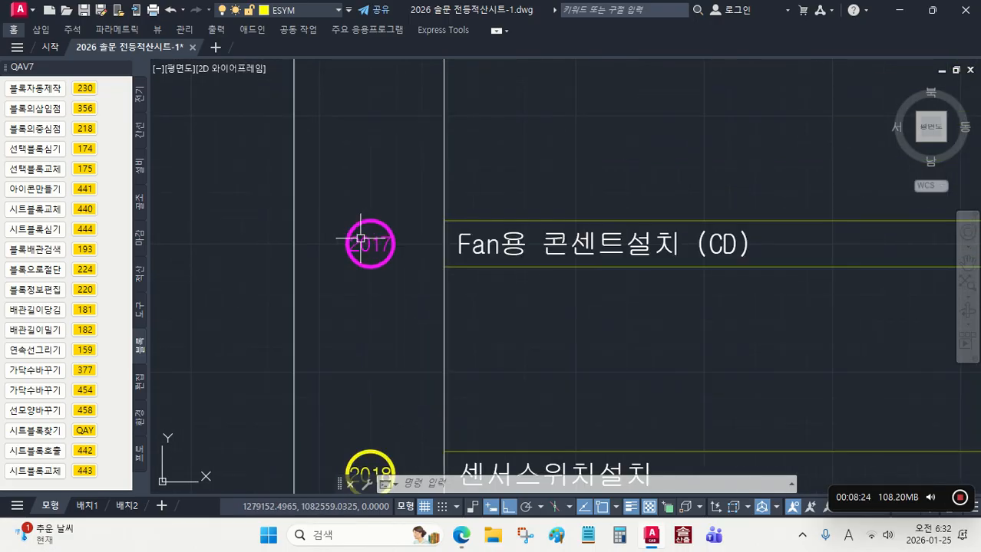
scroll(368, 244, "down", 4)
scroll(367, 244, "down", 5)
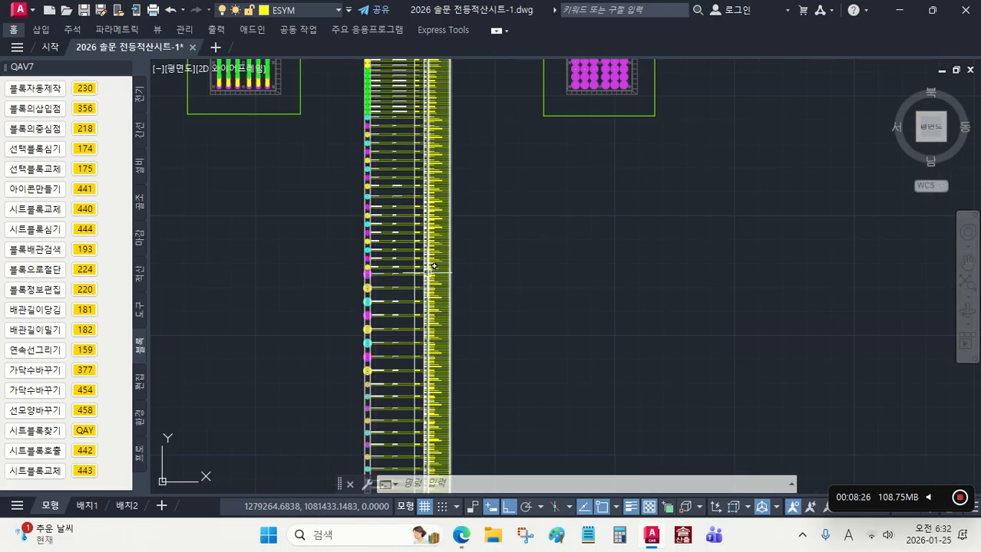
Step: Place sheet block 2017 on the selected restroom fan outlet blocks with 442
left_click(85, 452)
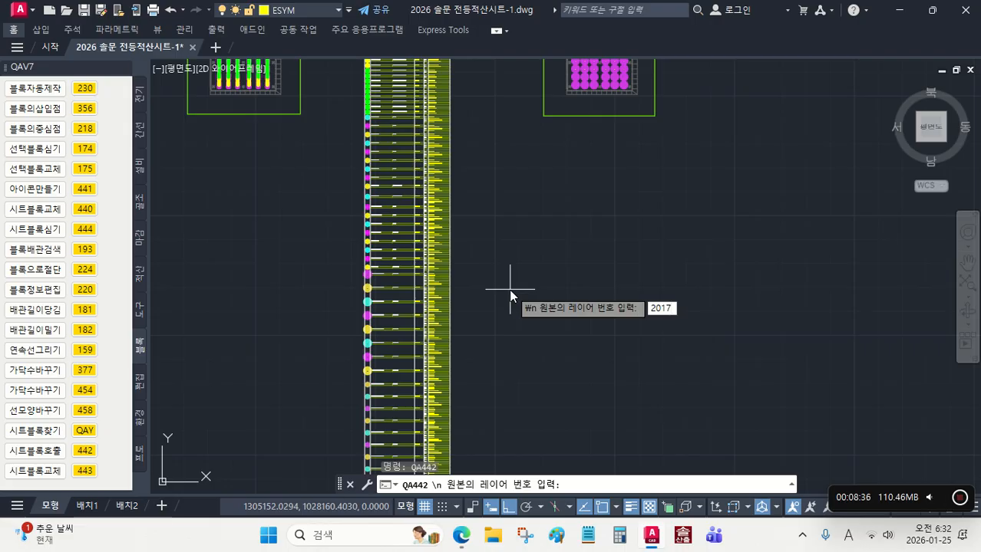
type("2017")
key("Return")
scroll(510, 290, "down", 4)
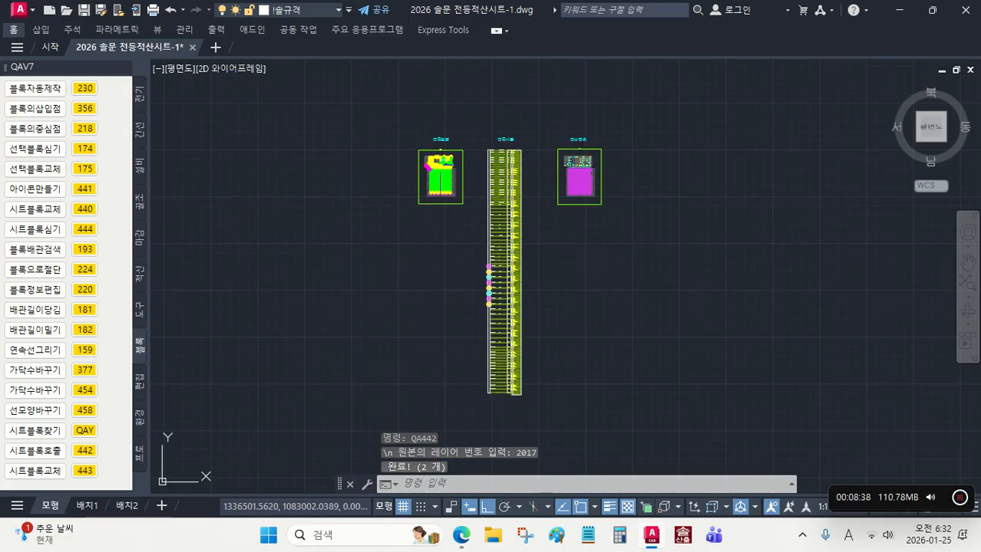
scroll(561, 269, "up", 10)
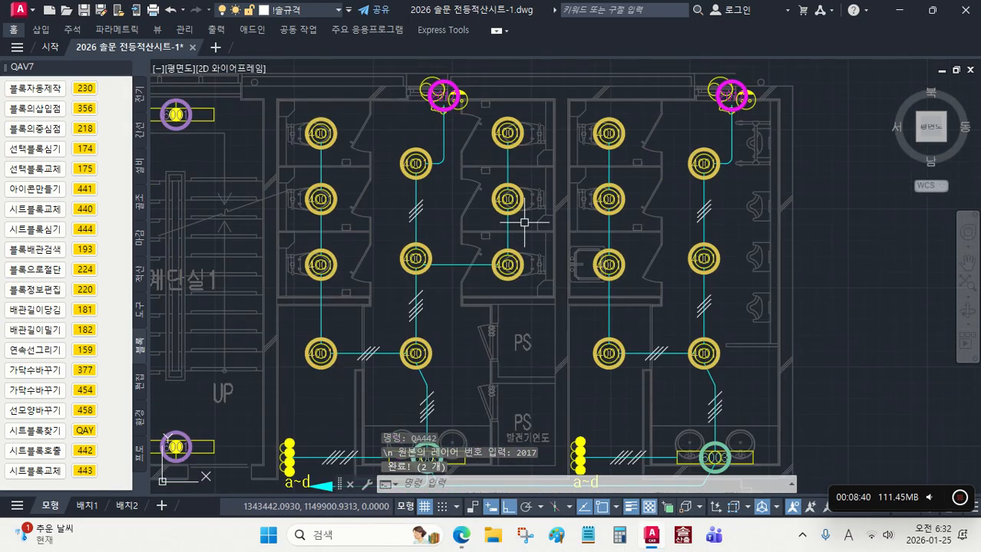
Step: Select the matching a~d switch blocks by the restroom entrances with QAY and place sheet block 2004 on them with 442
scroll(568, 360, "up", 1)
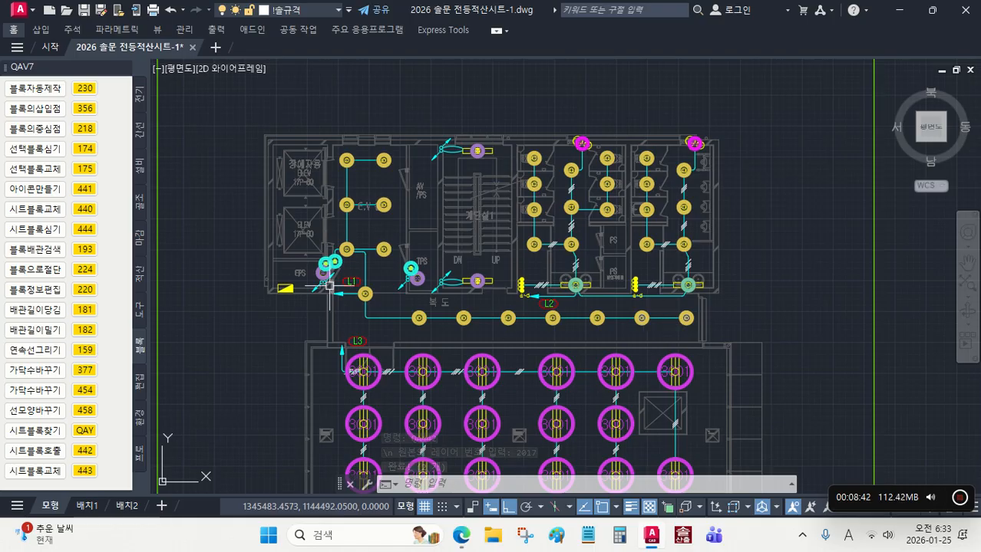
scroll(328, 267, "up", 5)
mouse_move(676, 337)
middle_mouse_down()
mouse_move(332, 331)
mouse_move(511, 312)
mouse_move(422, 302)
middle_mouse_up()
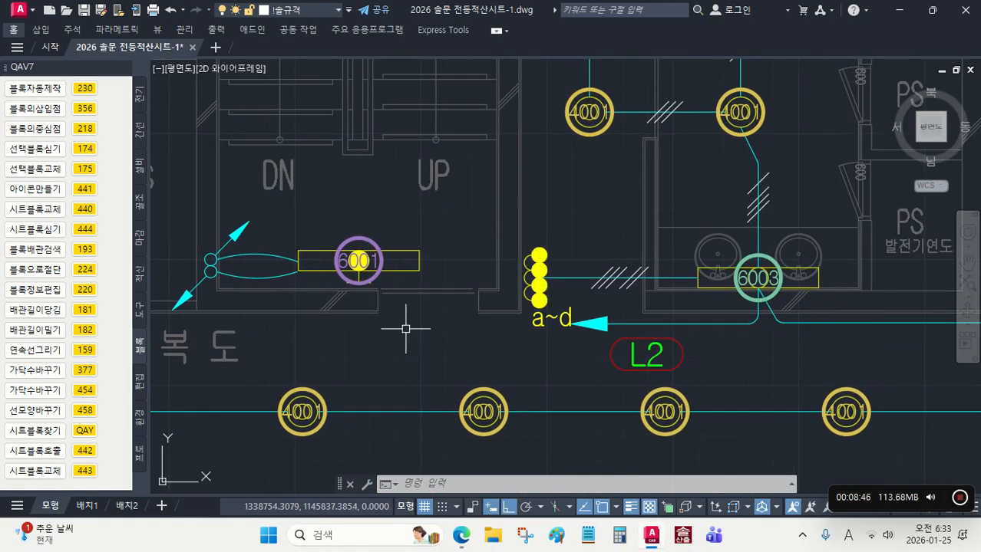
left_click(84, 431)
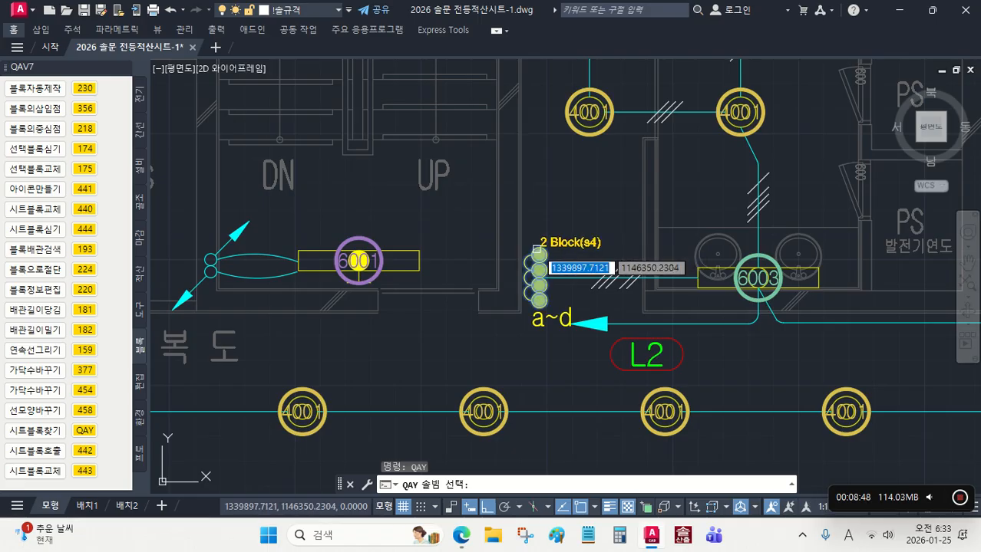
left_click(84, 450)
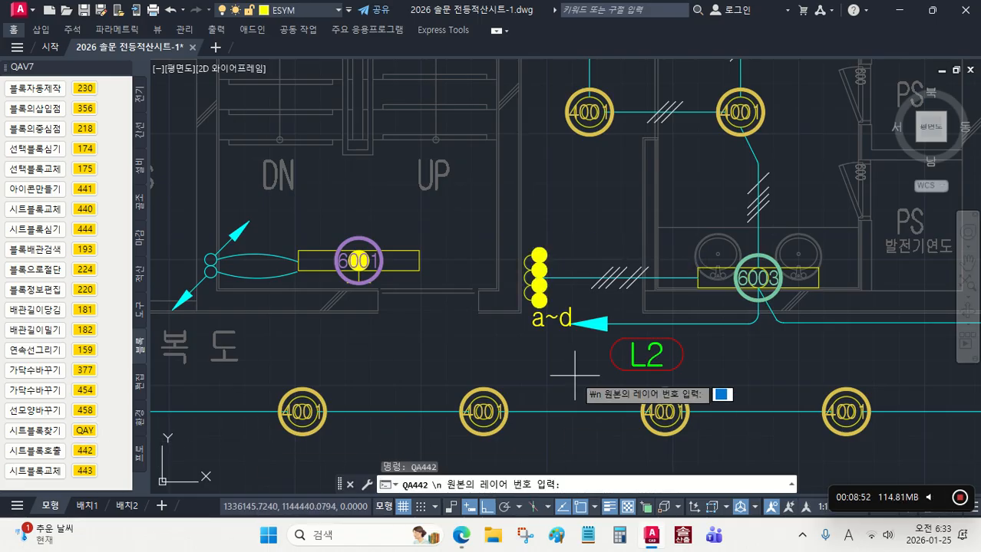
type("2004")
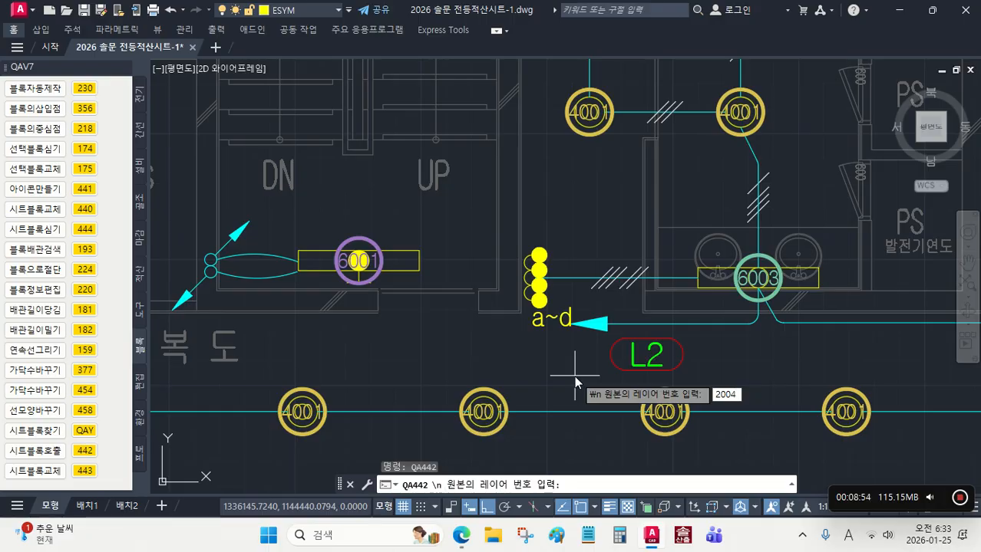
key("Return")
scroll(564, 366, "down", 4)
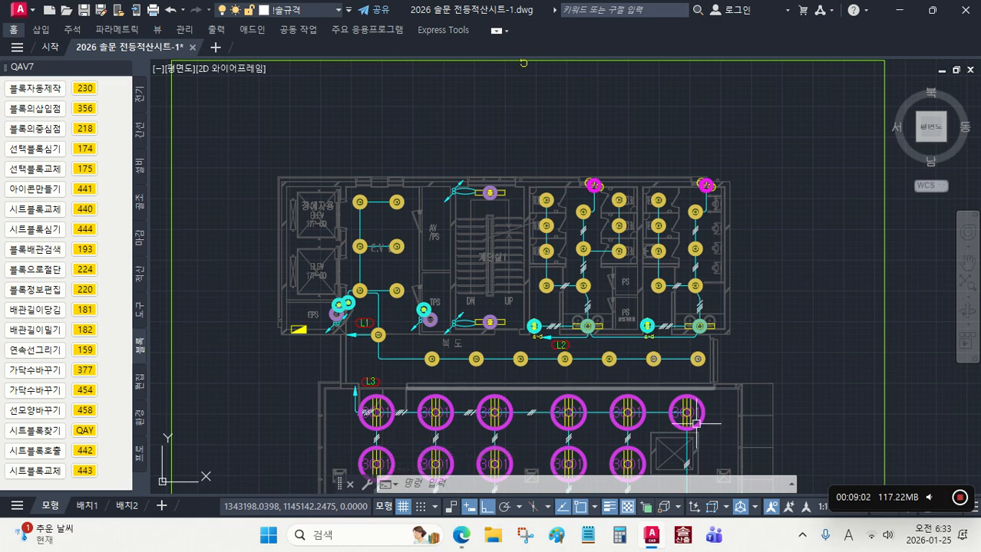
Step: Convert all ELINE wiring lines of the lighting plan to base conduit layer -0002 with 379
scroll(470, 376, "down", 2)
middle_click_drag(470, 376, 463, 257)
left_click(139, 98)
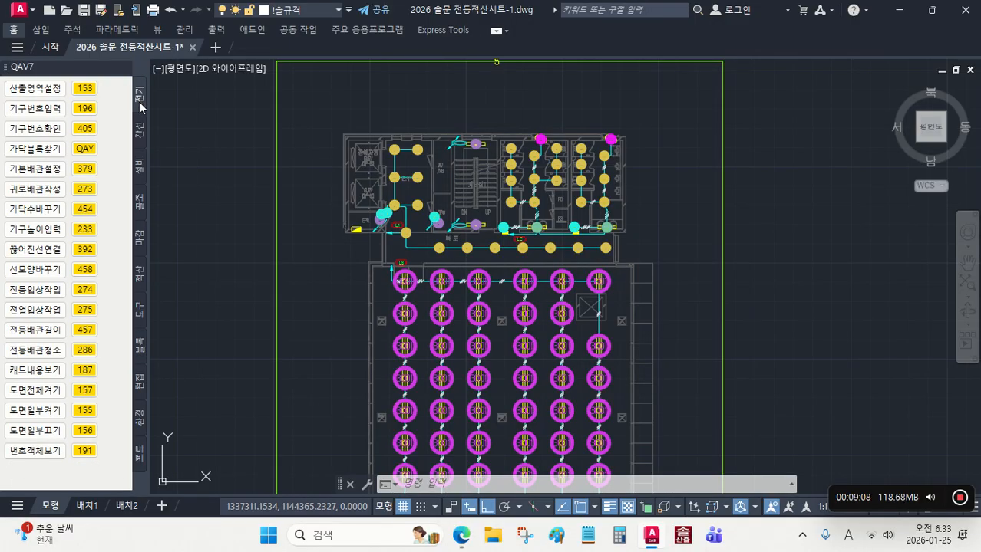
left_click(76, 170)
scroll(517, 285, "up", 5)
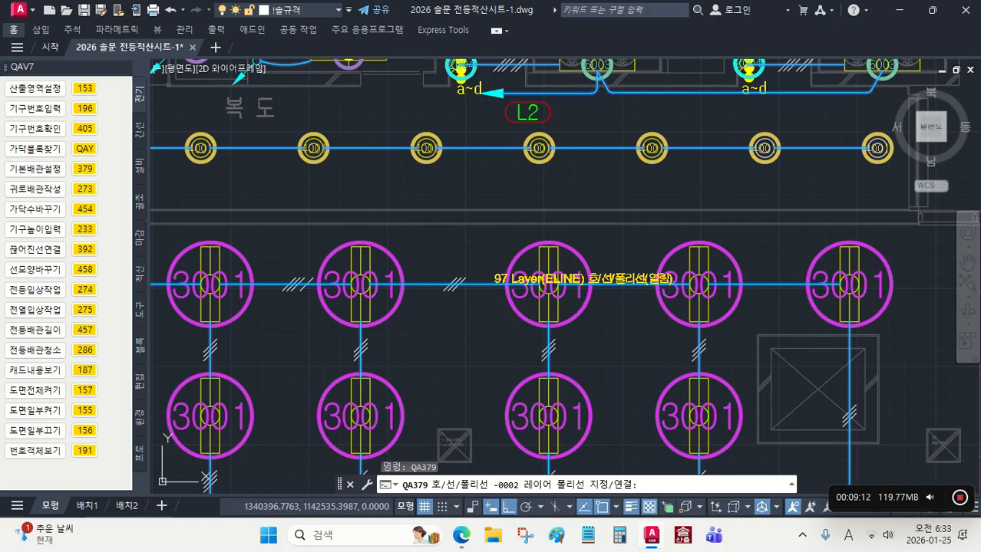
left_click(483, 285)
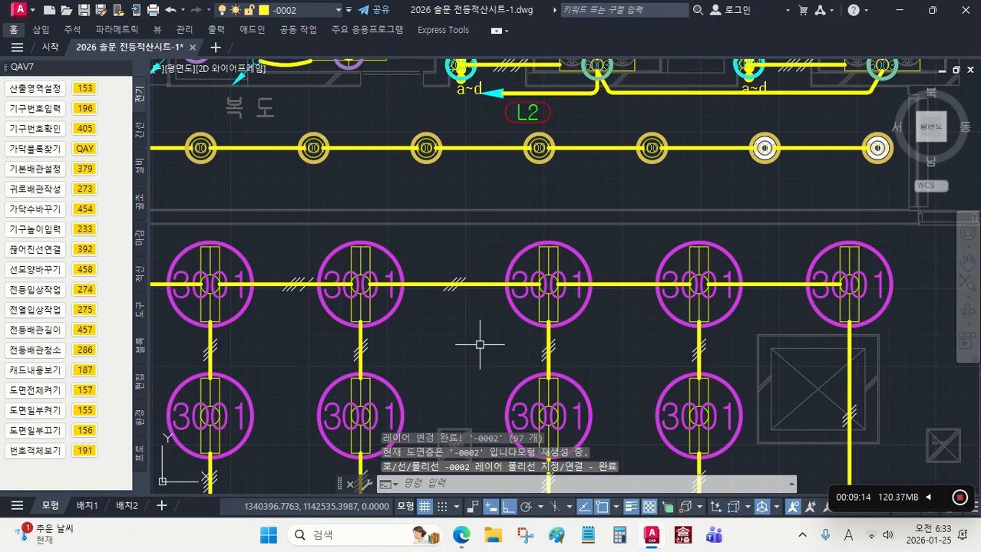
scroll(606, 269, "up", 2)
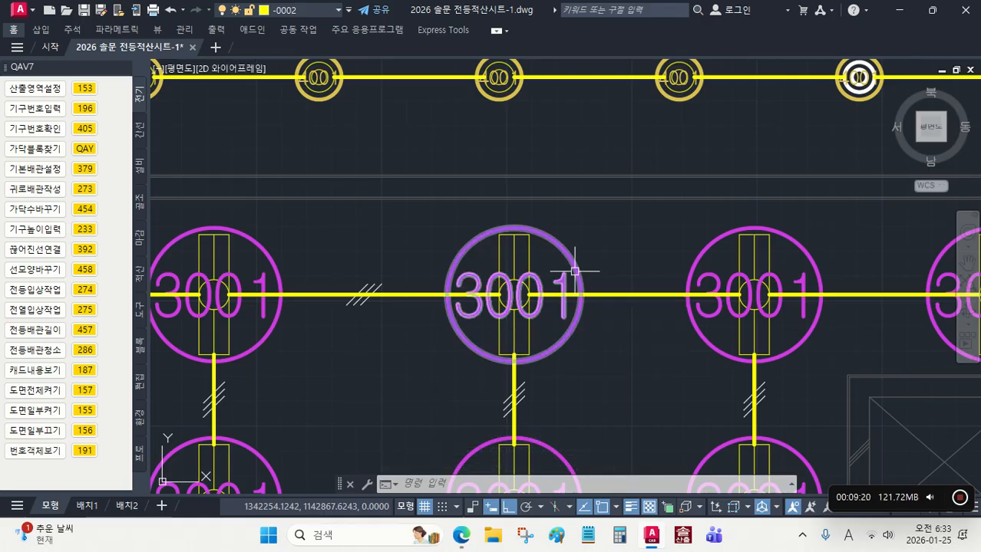
Step: Clean up the conduit wiring by wire count with 454 over the full green frame of the 적산연습 plan
scroll(625, 330, "down", 8)
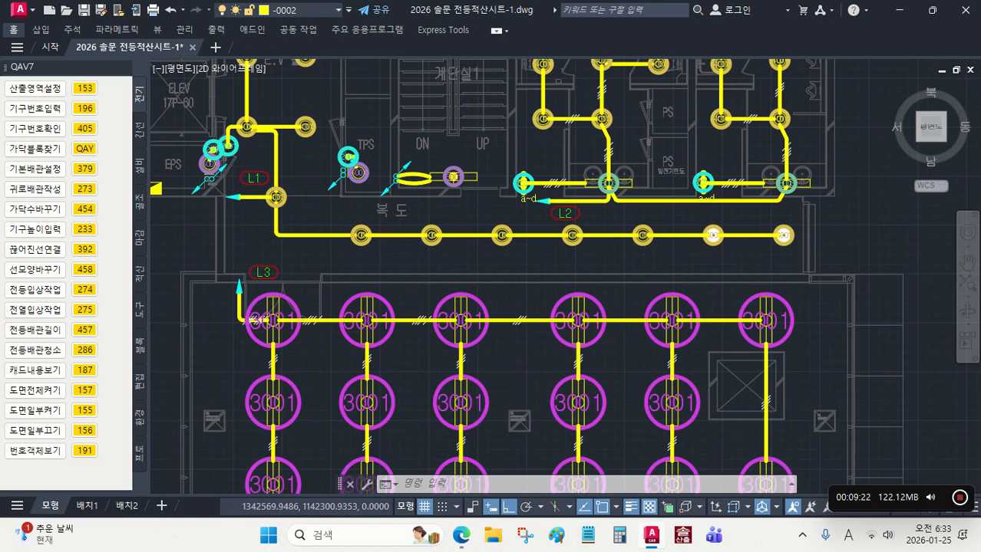
middle_click_drag(687, 360, 641, 296)
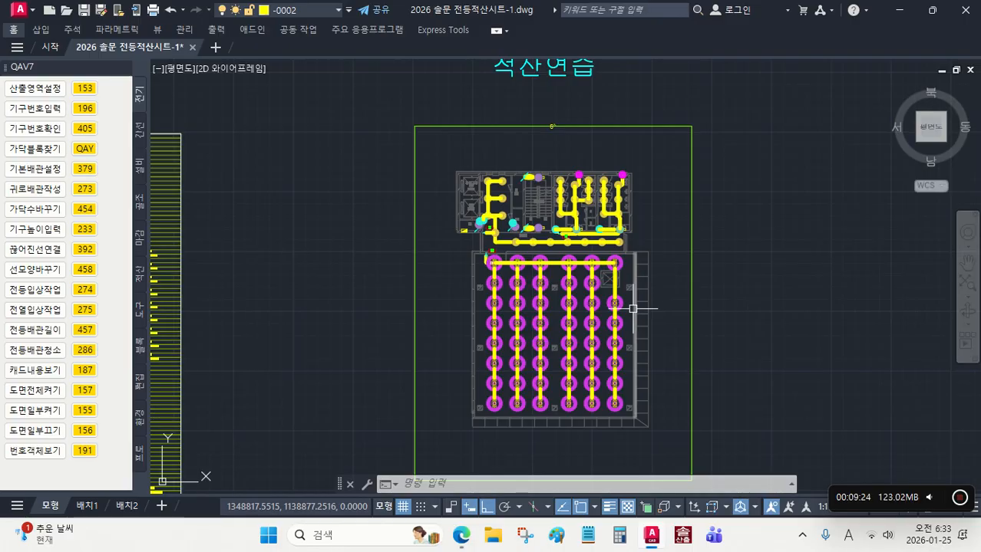
left_click(84, 210)
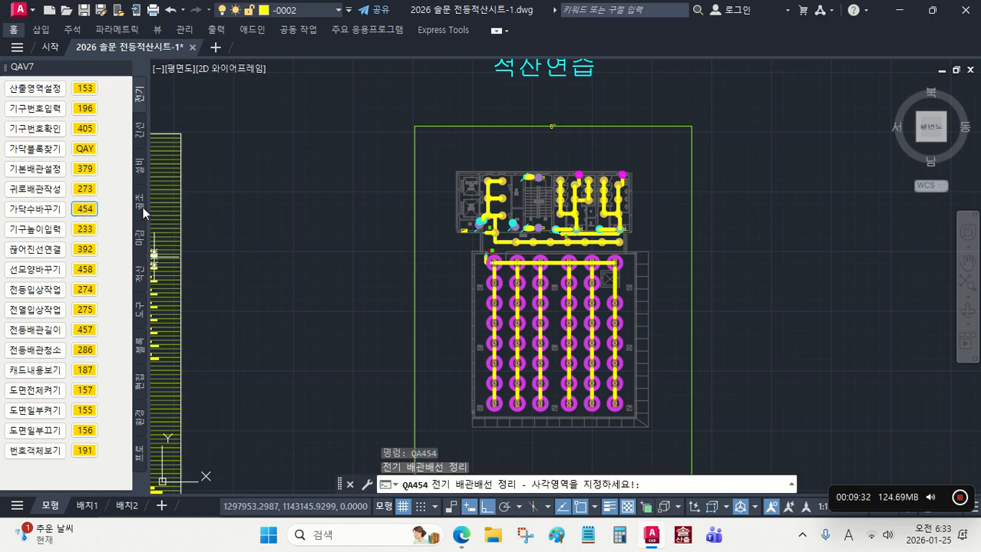
left_click(415, 126)
middle_click_drag(558, 328, 561, 190)
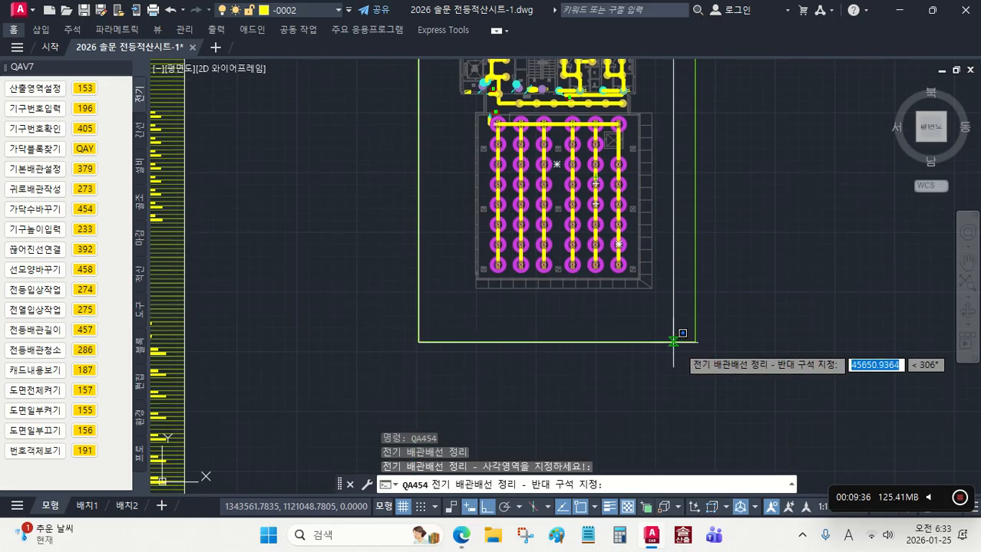
left_click(695, 341)
middle_click_drag(661, 310, 661, 325)
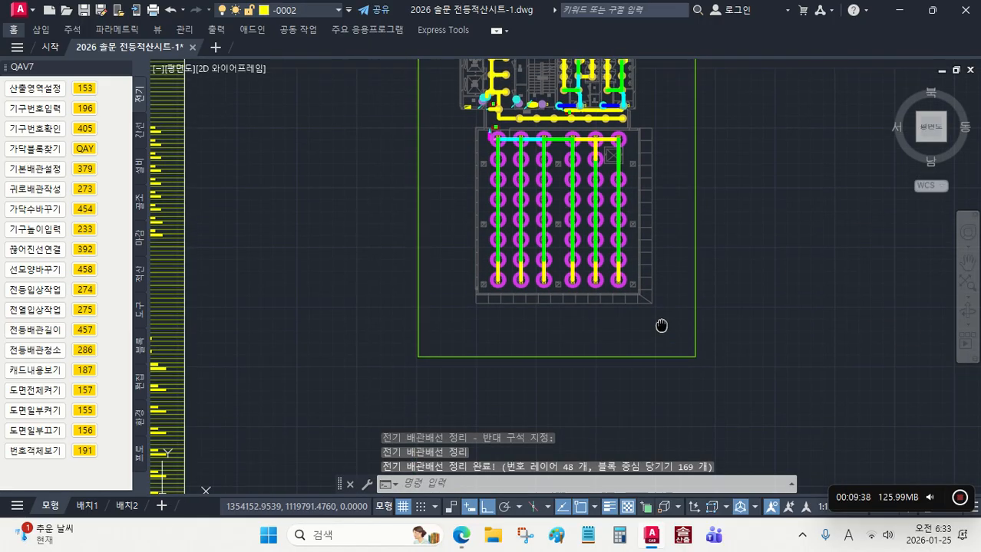
scroll(564, 263, "up", 4)
key("Escape")
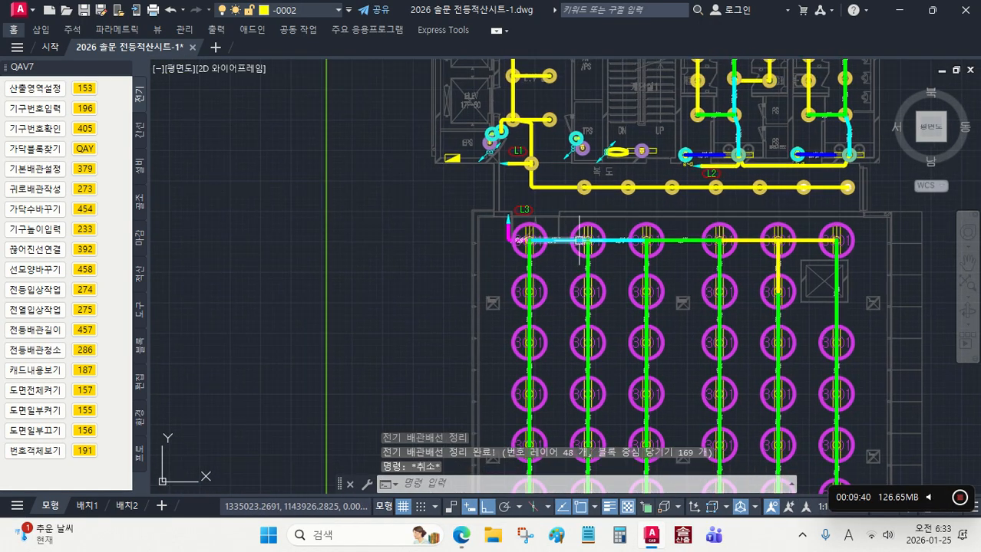
scroll(574, 311, "up", 2)
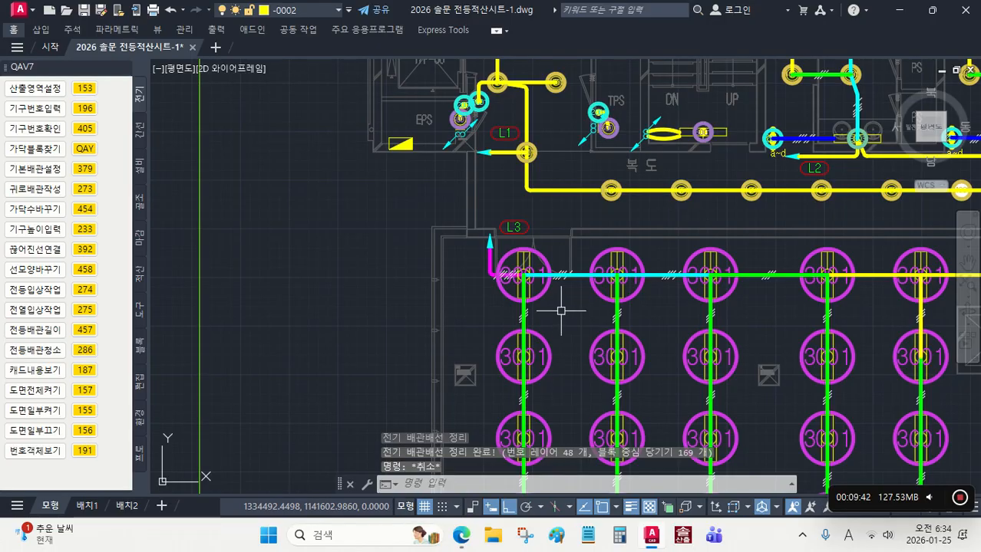
scroll(406, 158, "up", 2)
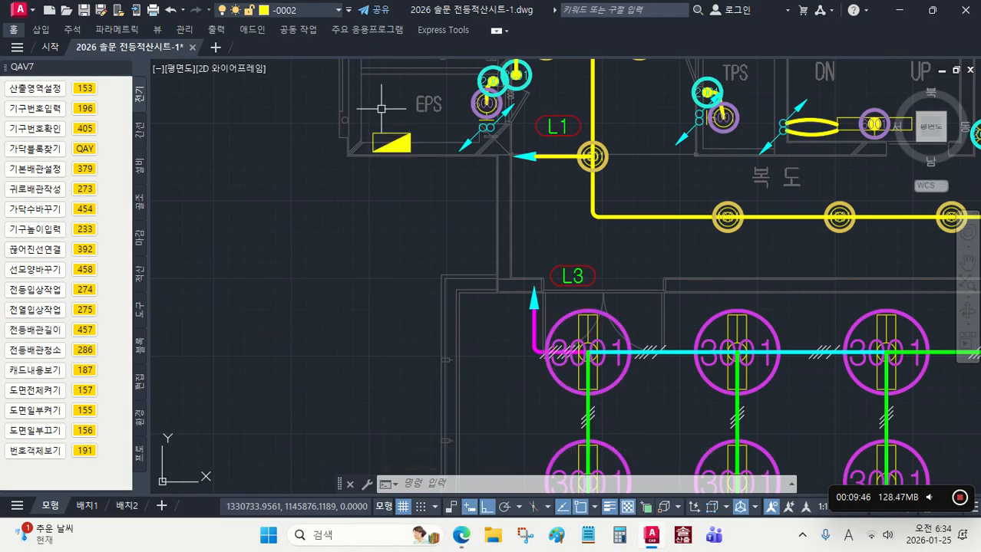
left_click(420, 143)
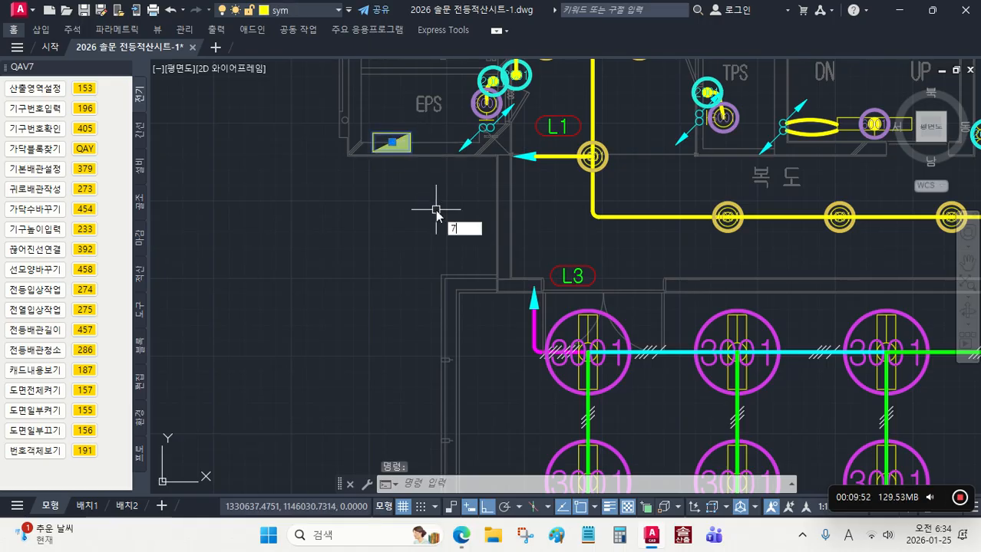
key("Escape")
key("Escape")
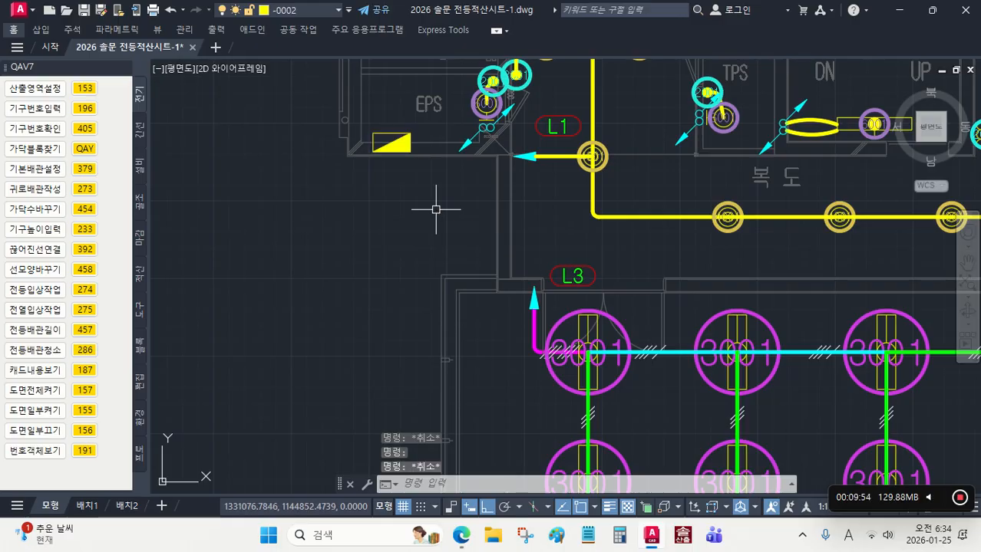
Step: Move the distribution panel block beside the EPS room to layer -0001 with shortcut command 1
left_click(399, 142)
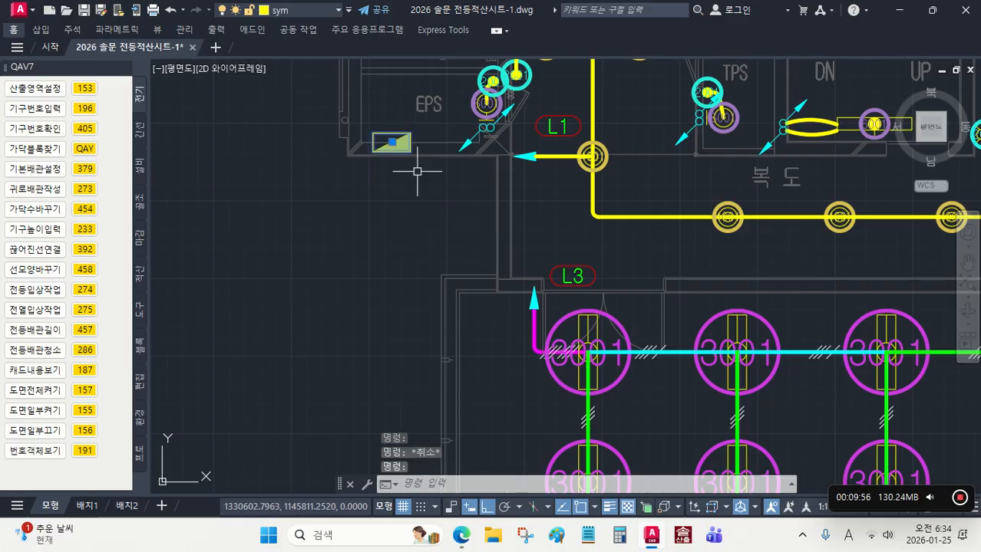
key("Return")
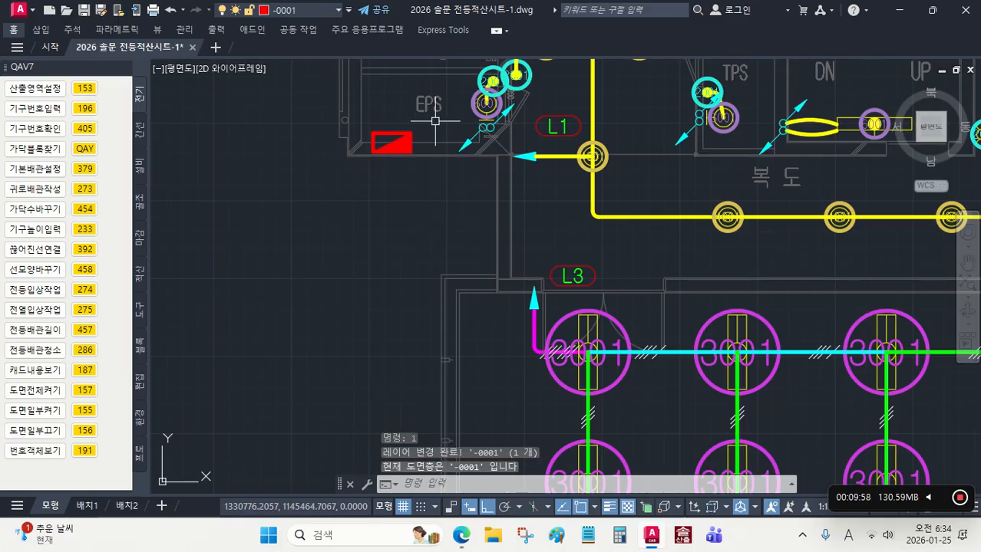
scroll(358, 146, "down", 5)
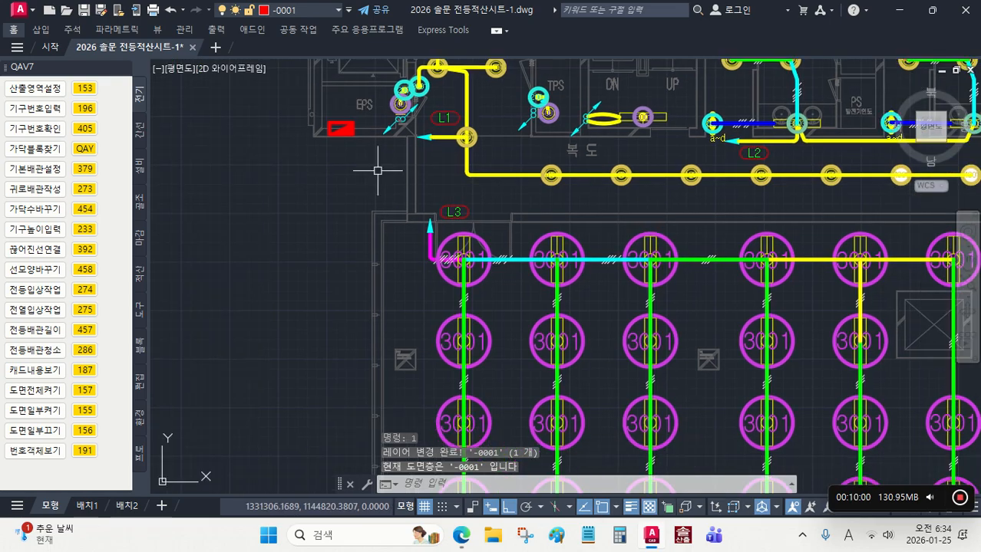
Step: Draw the return conduit lines with 273 from the panel block by the EPS room to the L1, L3 and L2 circuit lines
scroll(357, 146, "up", 4)
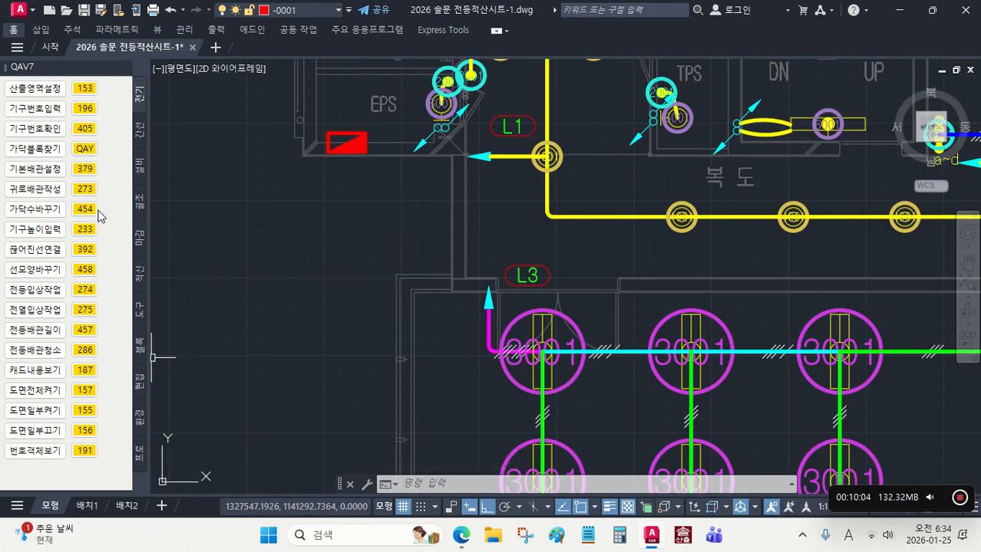
left_click(85, 190)
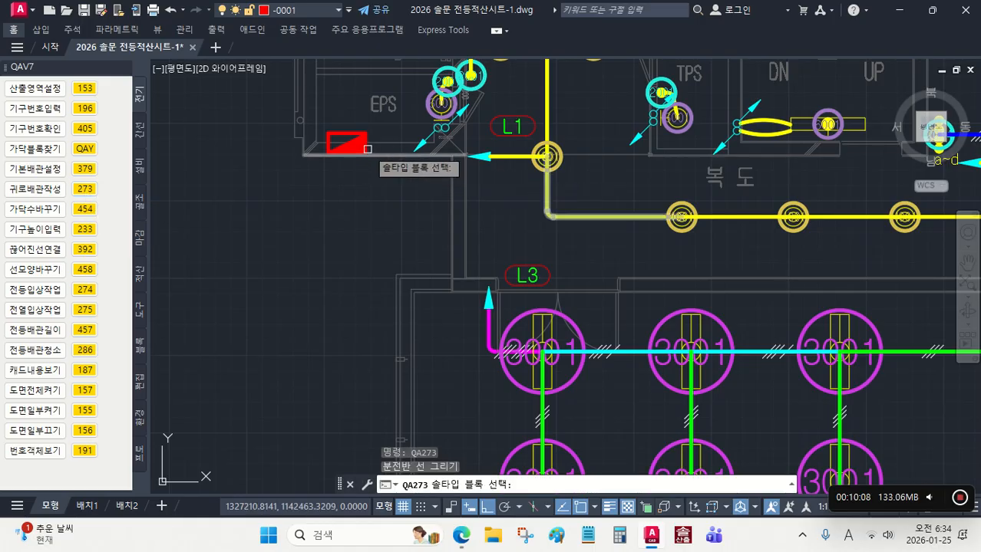
left_click(360, 145)
left_click(508, 154)
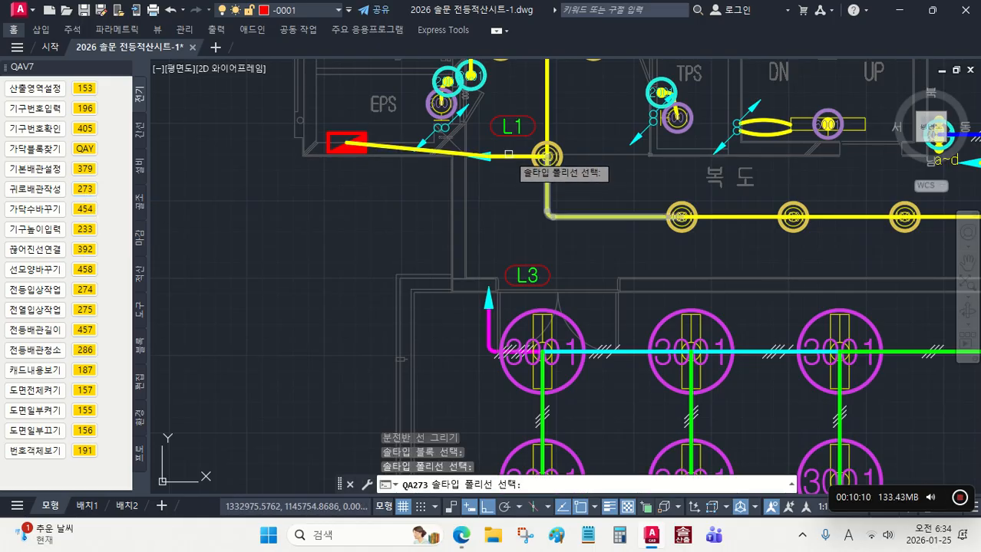
left_click(489, 328)
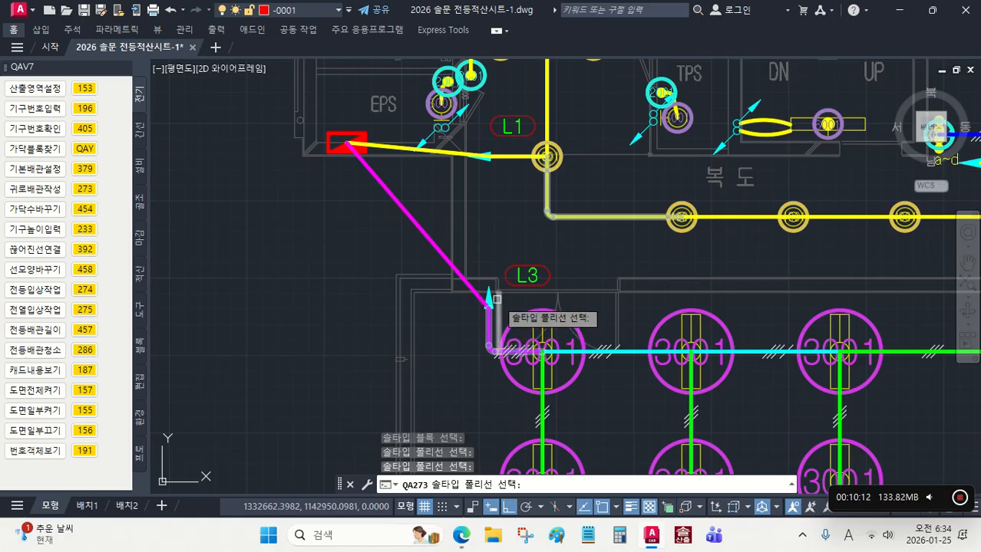
scroll(514, 238, "down", 4)
scroll(658, 235, "up", 6)
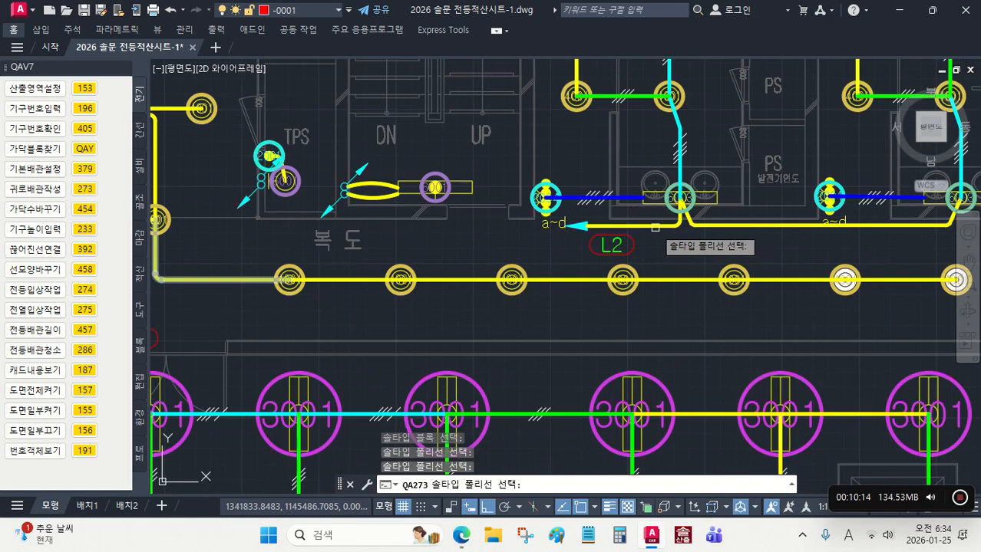
scroll(675, 284, "down", 10)
scroll(689, 300, "up", 1)
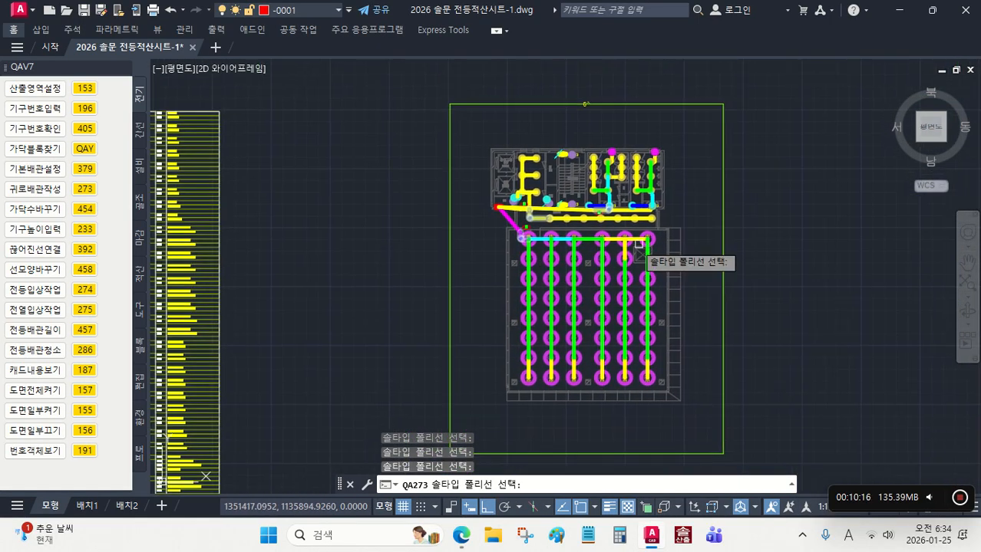
scroll(666, 280, "up", 8)
key("Escape")
scroll(666, 280, "down", 6)
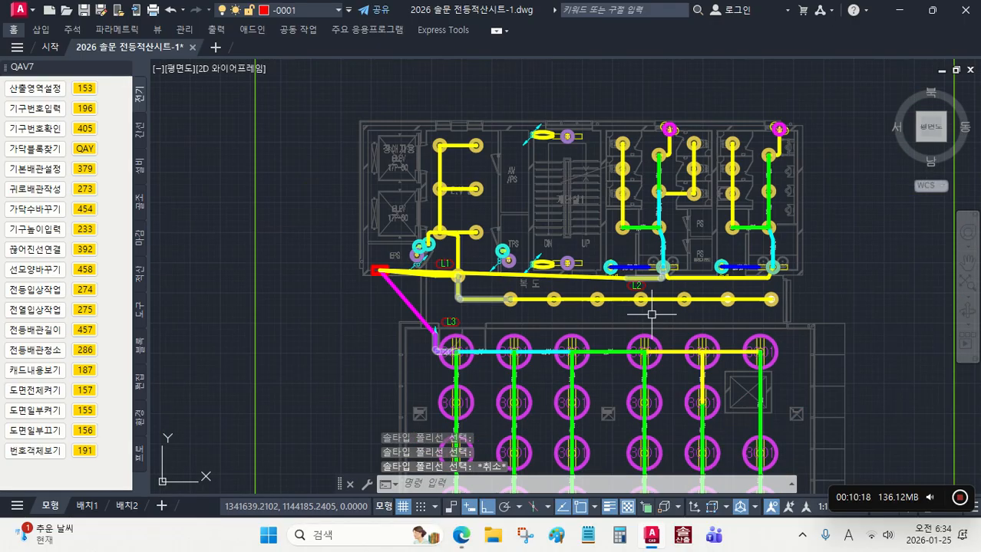
scroll(584, 241, "up", 1)
scroll(518, 226, "up", 3)
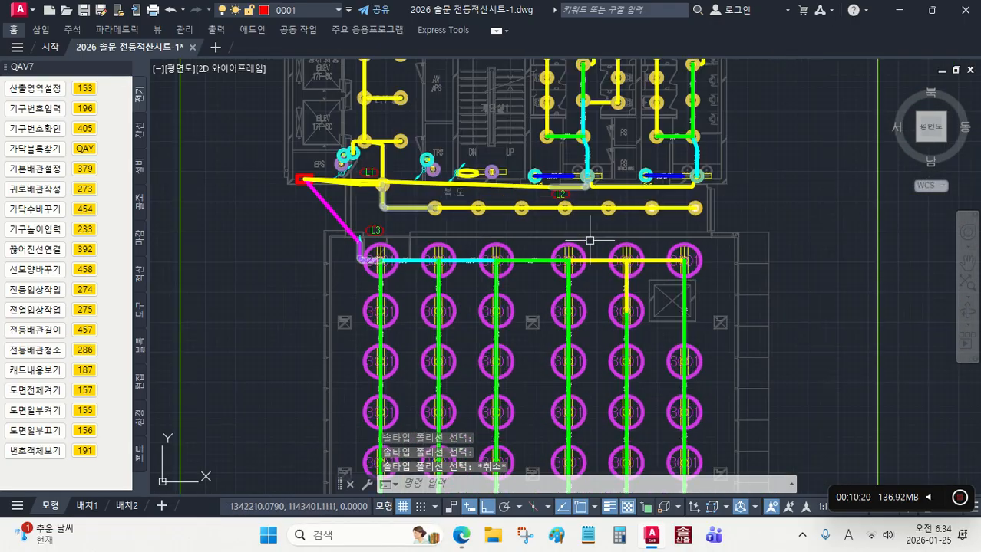
scroll(583, 246, "down", 4)
scroll(598, 257, "up", 1)
scroll(598, 258, "down", 2)
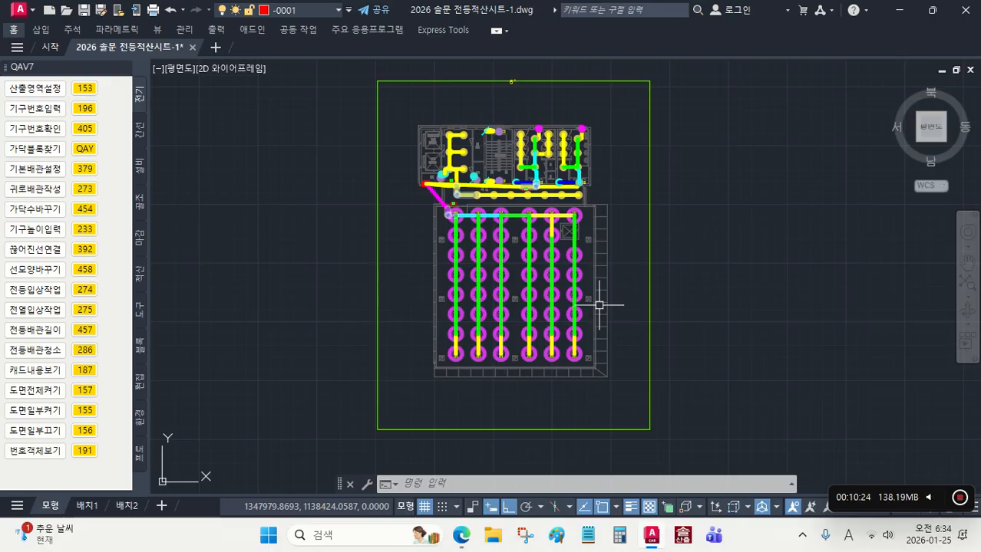
middle_click_drag(617, 316, 613, 296)
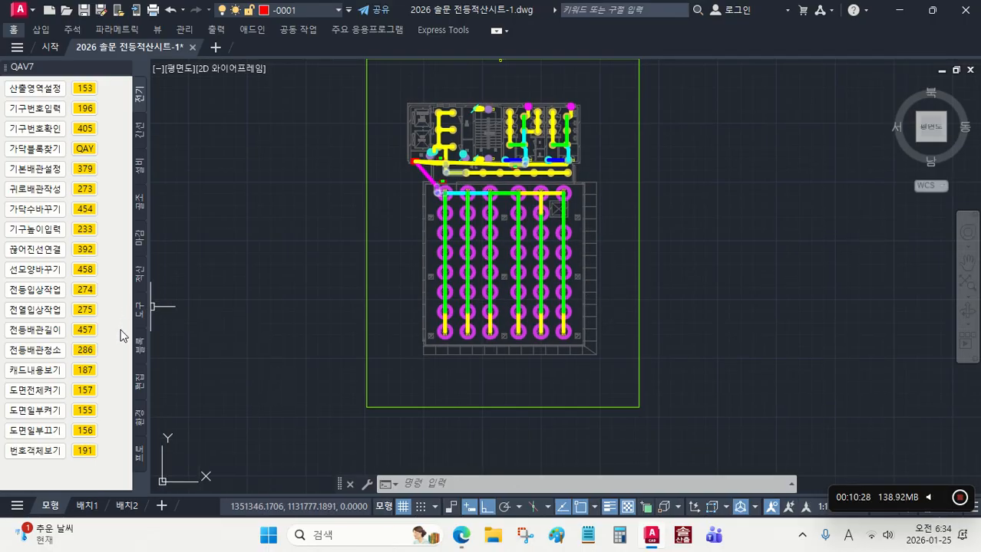
Step: Reshape the L3, L2 and L1 return lines at the panel into right-angled runs with rounded corners using 458
left_click(84, 270)
scroll(359, 160, "up", 4)
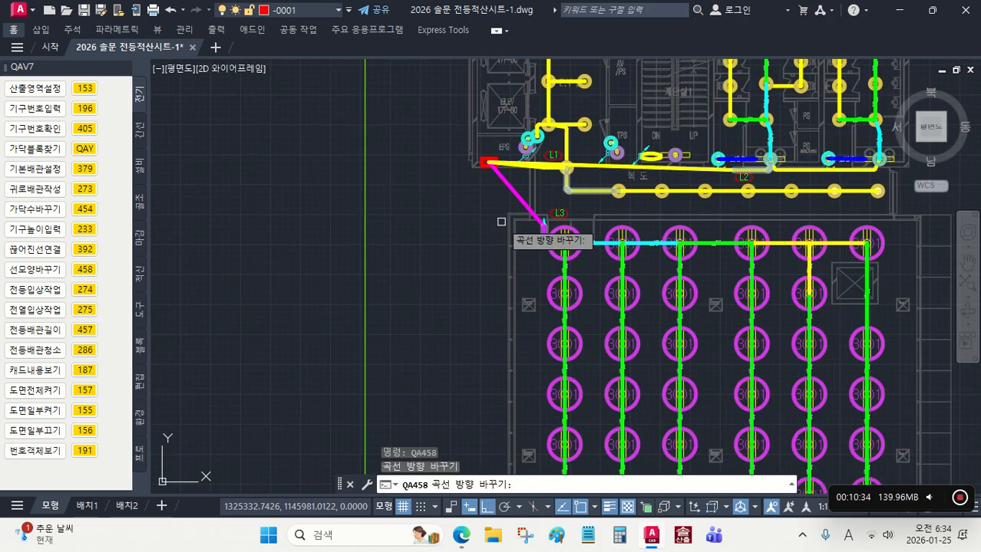
scroll(446, 286, "up", 4)
left_click(434, 260)
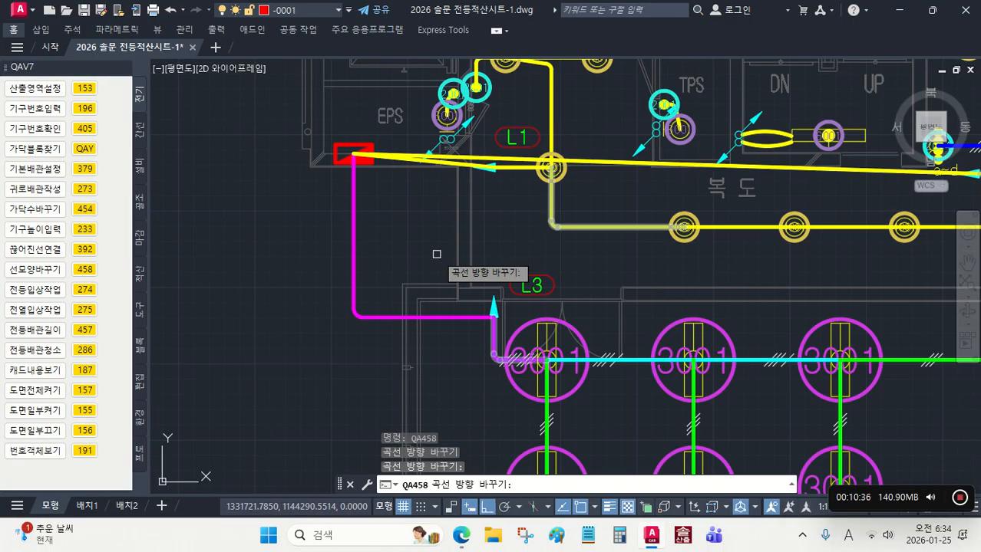
middle_click_drag(557, 246, 538, 328)
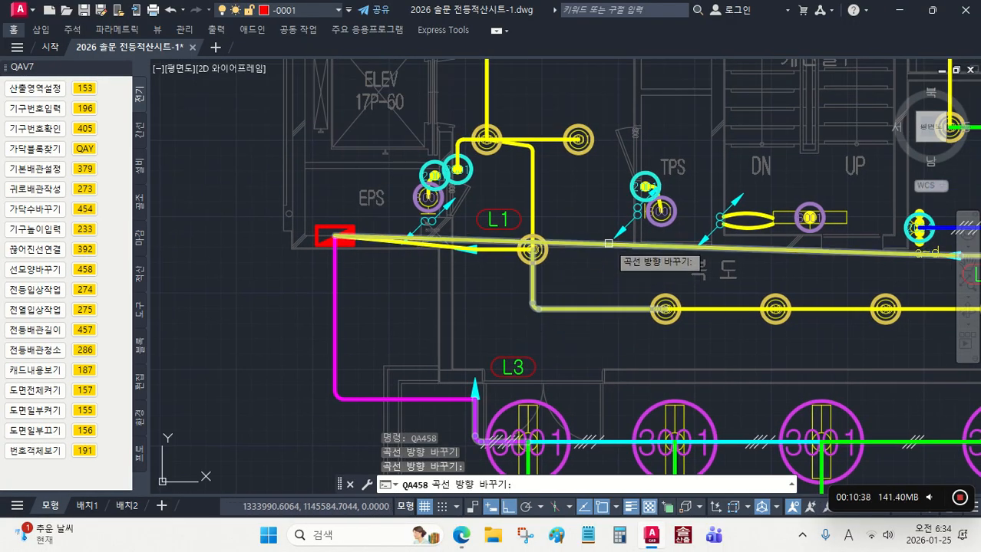
left_click(609, 243)
left_click(449, 245)
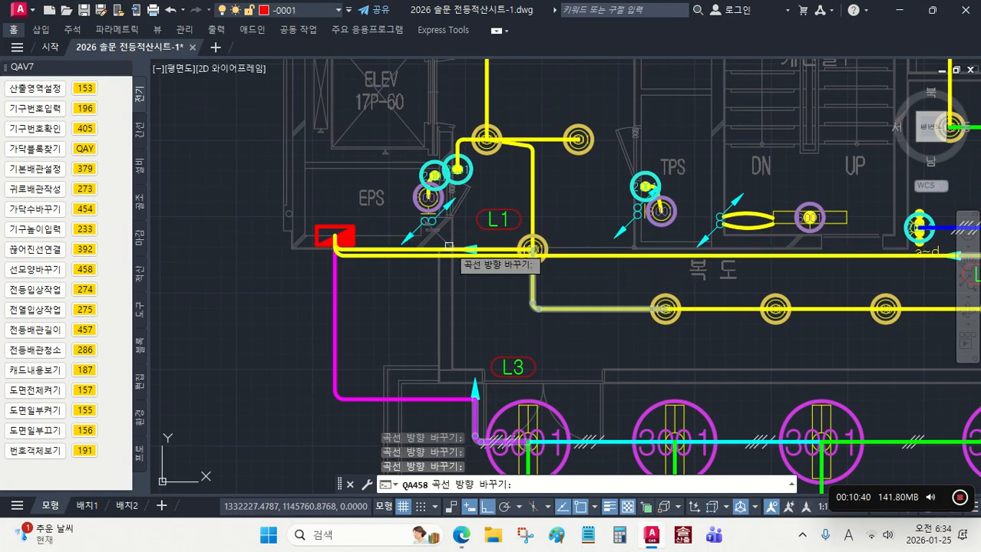
Step: Change the curve direction of the line between fixtures 2001 and 6001 at the TPS room so it drops vertically from 2001
middle_click_drag(524, 213, 505, 328)
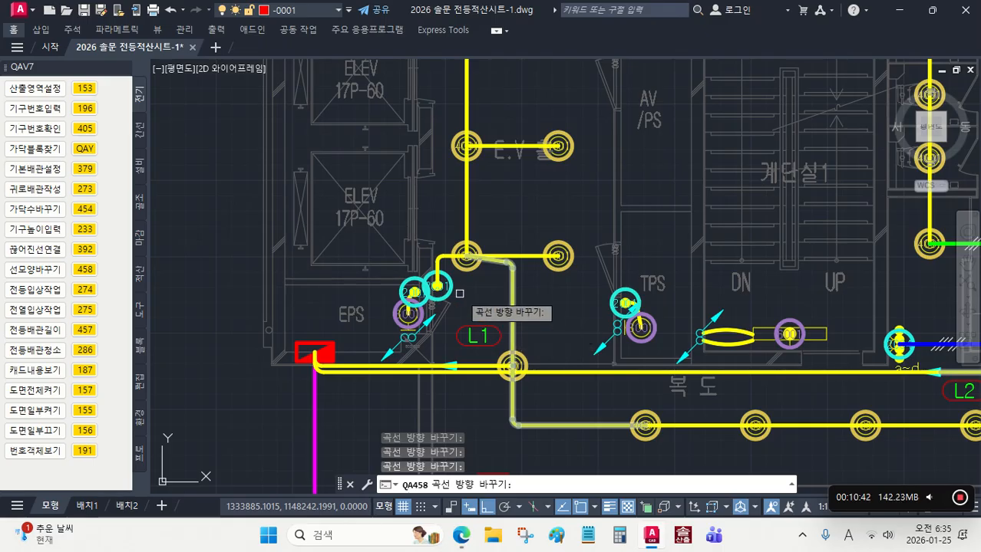
middle_click_drag(563, 318, 472, 273)
scroll(569, 279, "up", 4)
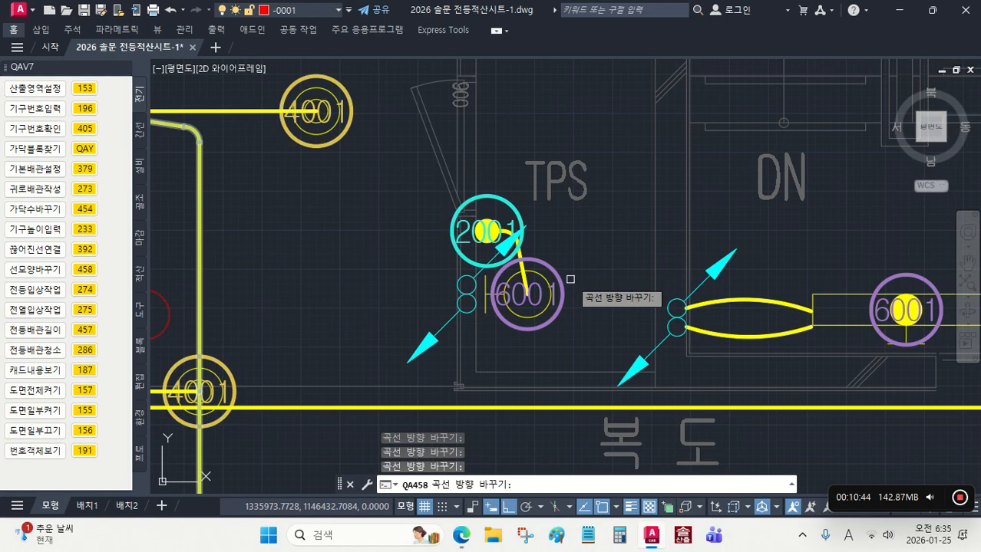
scroll(522, 268, "up", 2)
left_click(523, 267)
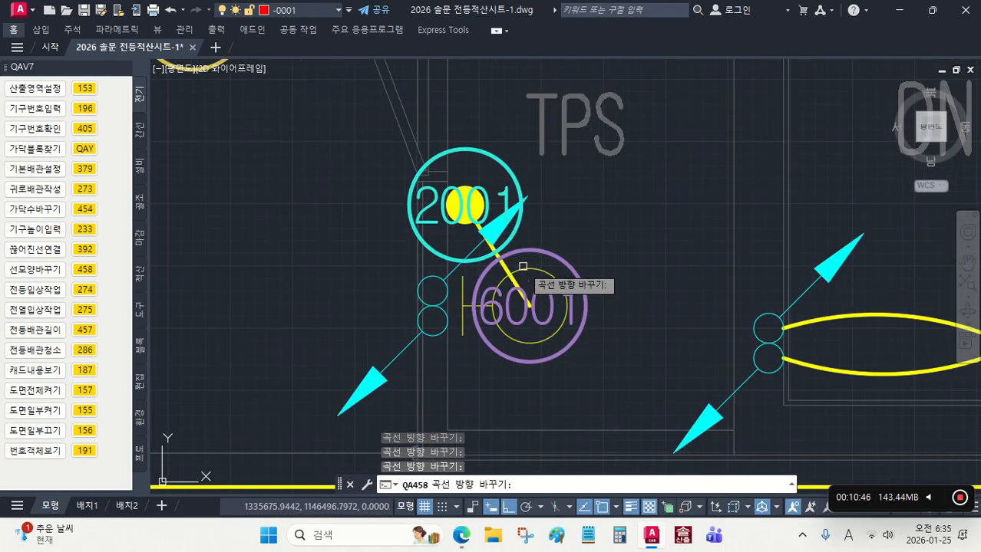
left_click(506, 267)
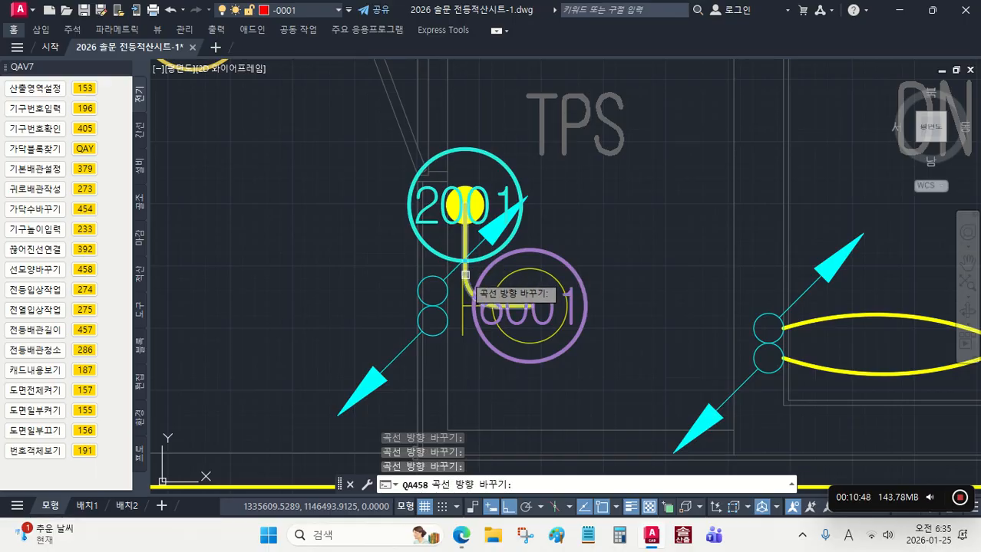
scroll(596, 266, "down", 9)
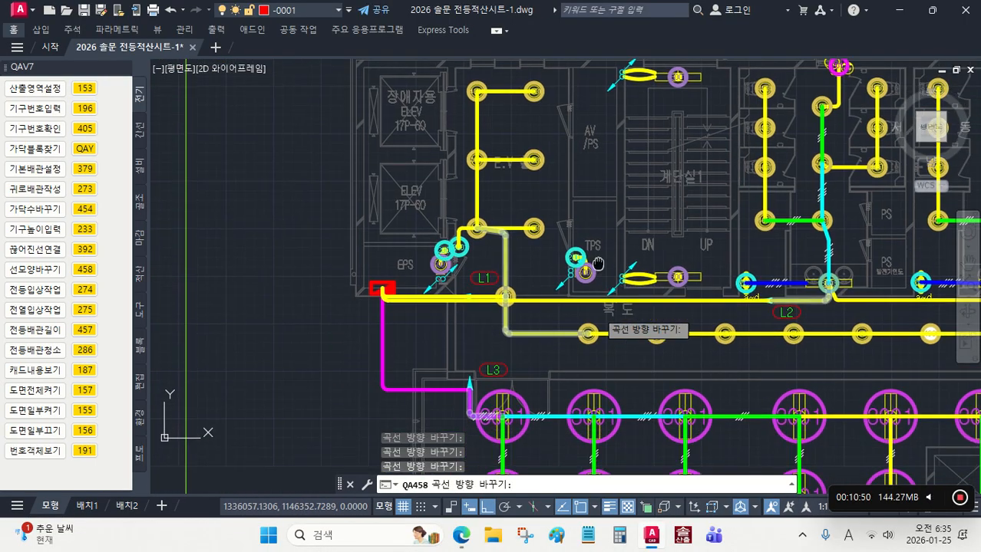
Step: Check the restroom, corridor and 3001 fixture wiring for line shapes that need changing
middle_click_drag(597, 263, 534, 226)
scroll(534, 225, "down", 2)
middle_click_drag(735, 250, 666, 289)
scroll(718, 253, "up", 4)
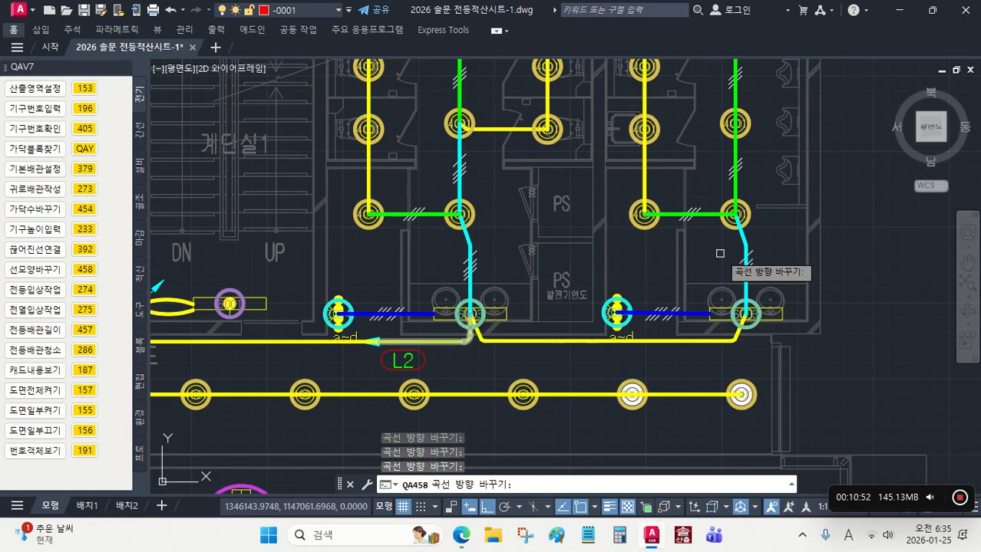
scroll(729, 265, "up", 2)
scroll(738, 274, "down", 2)
scroll(710, 313, "down", 2)
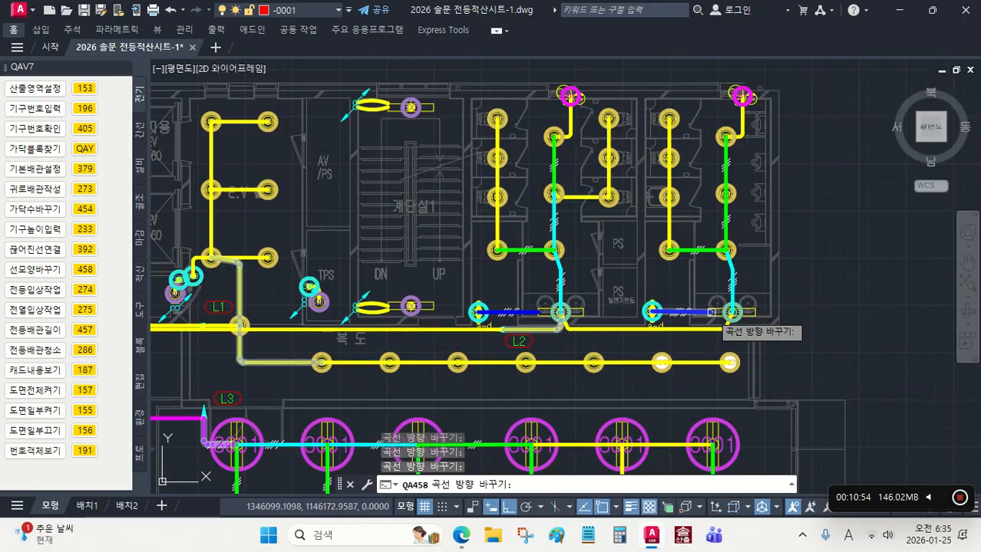
left_click(701, 330)
middle_click_drag(701, 330, 682, 201)
scroll(680, 204, "down", 2)
middle_click_drag(658, 331, 653, 200)
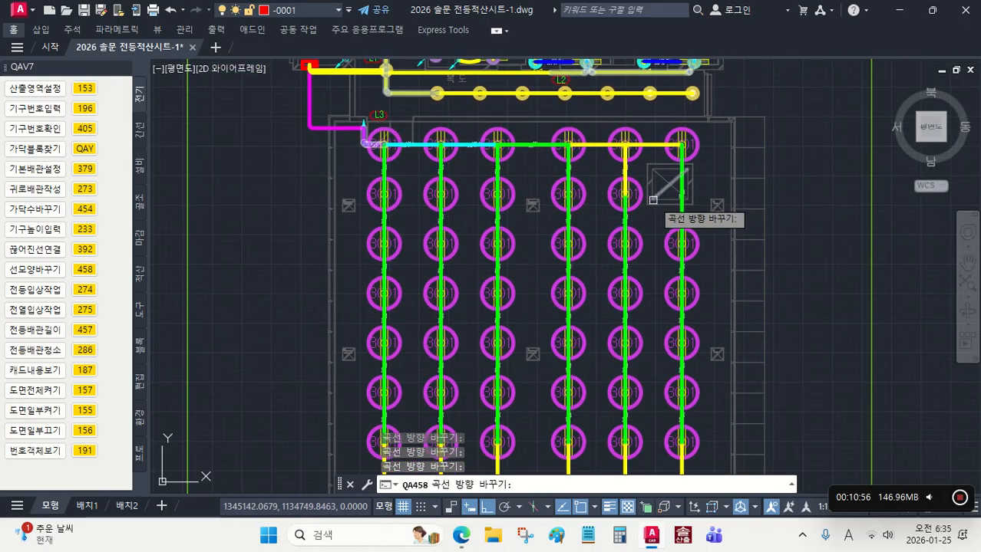
Step: Try the opposite curve direction on a line between 3001 fixtures in the fifth column, and flip it back to straight
scroll(682, 217, "up", 4)
middle_click_drag(610, 341, 653, 234)
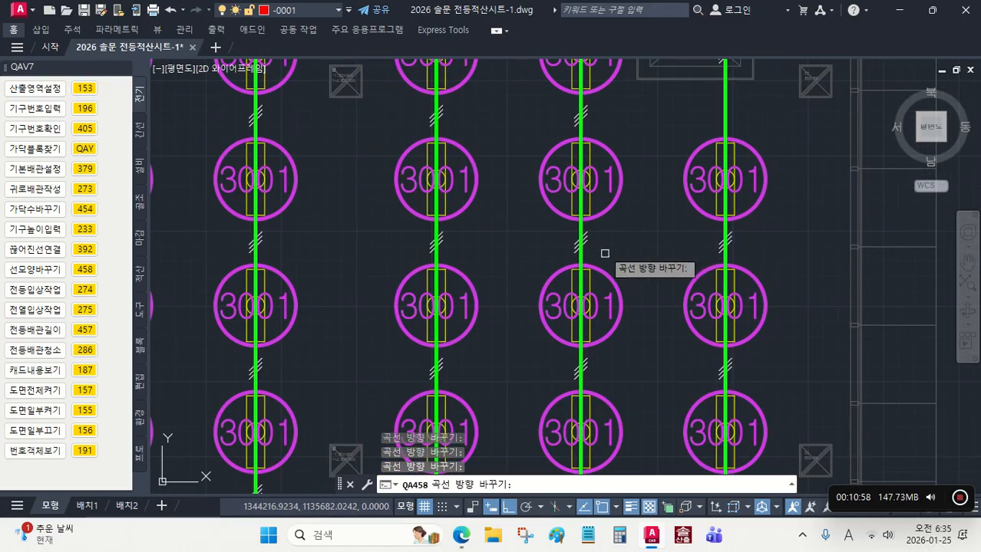
left_click(577, 142)
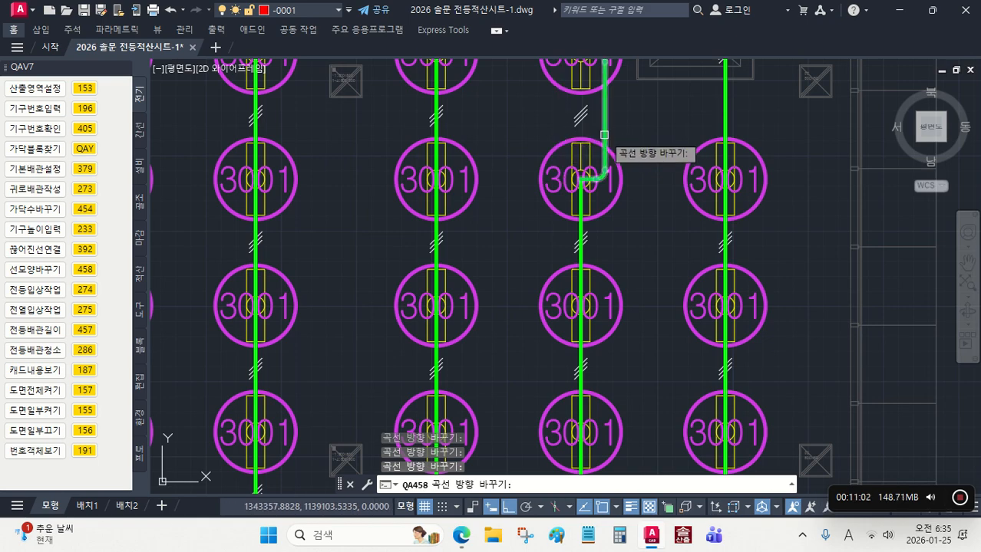
left_click(604, 134)
scroll(639, 164, "down", 5)
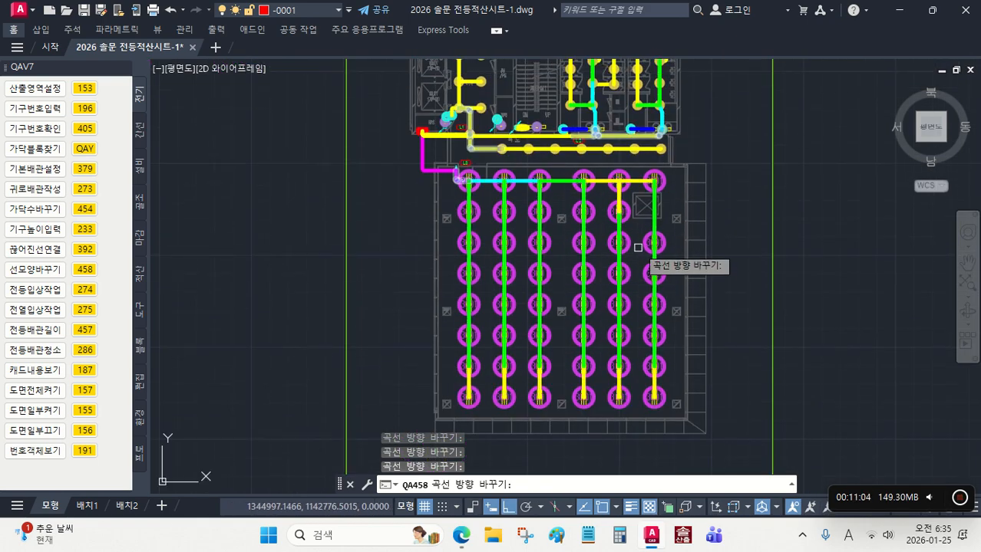
key("Escape")
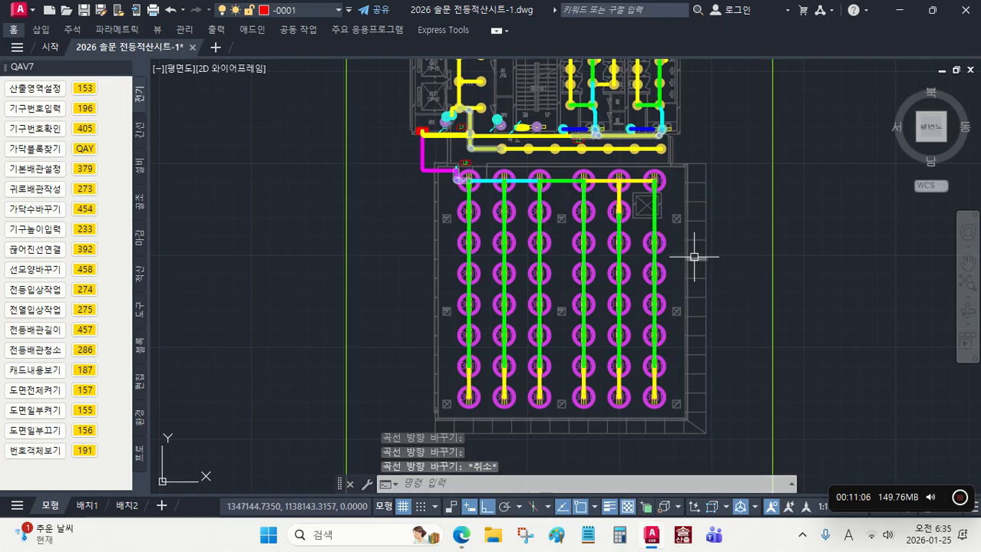
Step: Generate the takeoff legend (적산범례작성, 378) from all objects of the 적산연습 plan and place it just below the plan frame
scroll(694, 257, "down", 2)
middle_click_drag(722, 329, 639, 373)
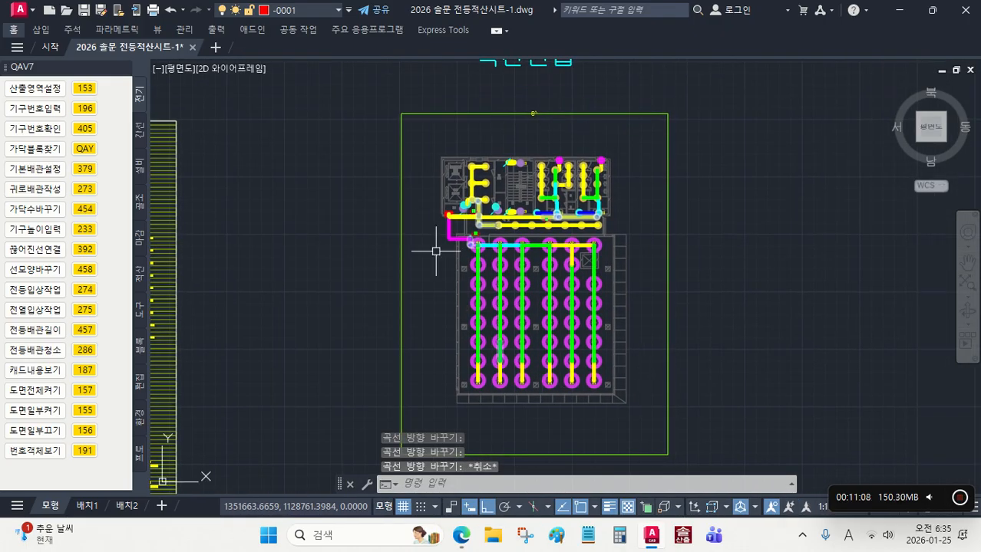
scroll(569, 357, "down", 2)
middle_click_drag(566, 364, 560, 198)
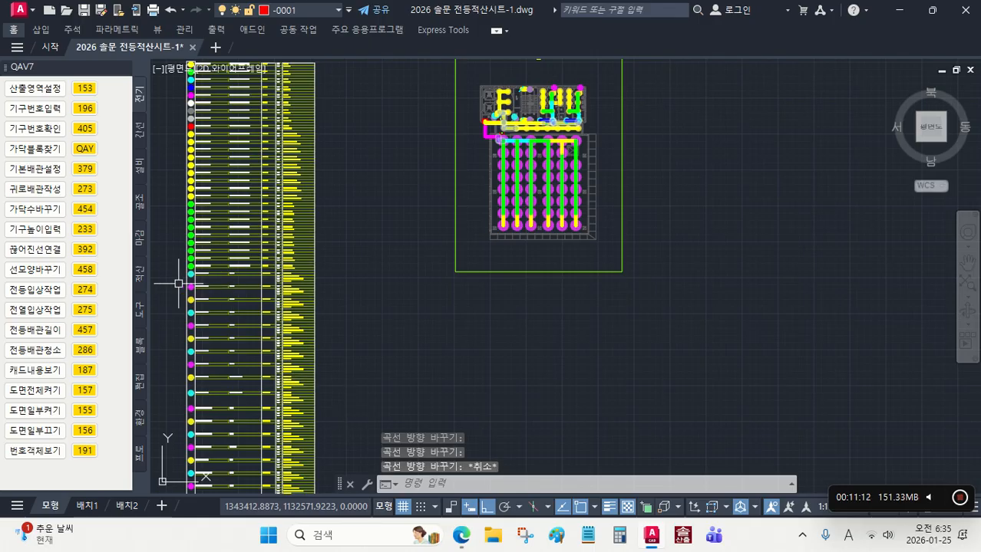
left_click(140, 278)
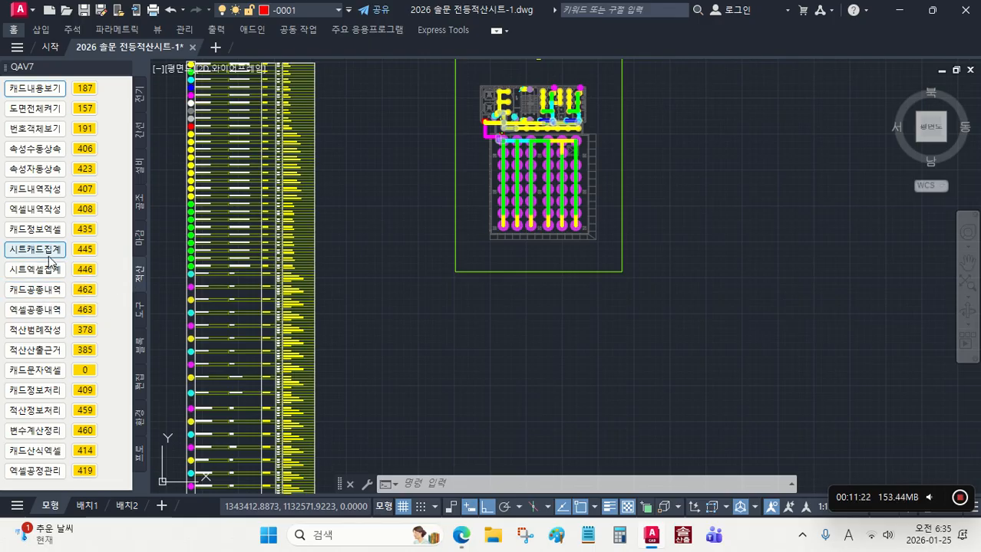
left_click(85, 330)
left_click(678, 365)
left_click(483, 142)
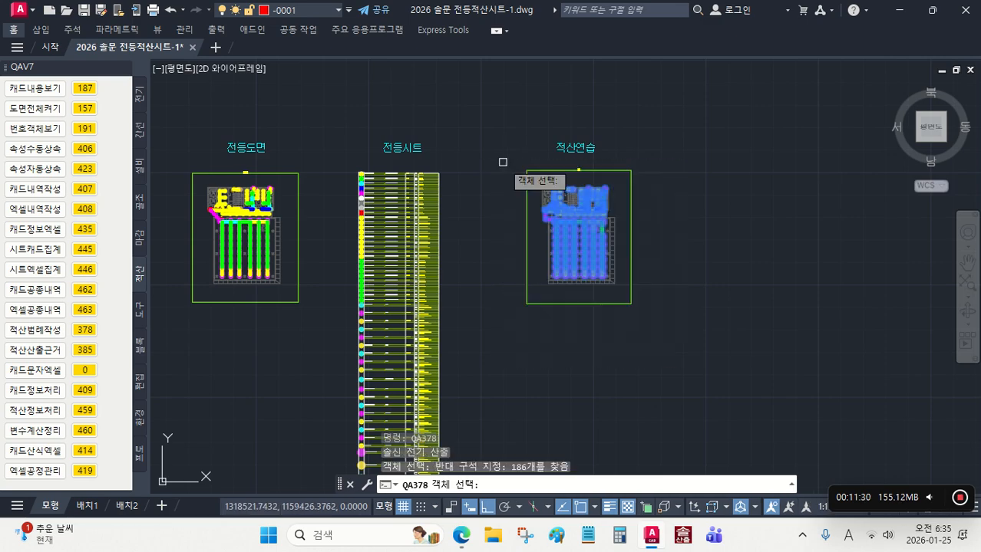
key("Return")
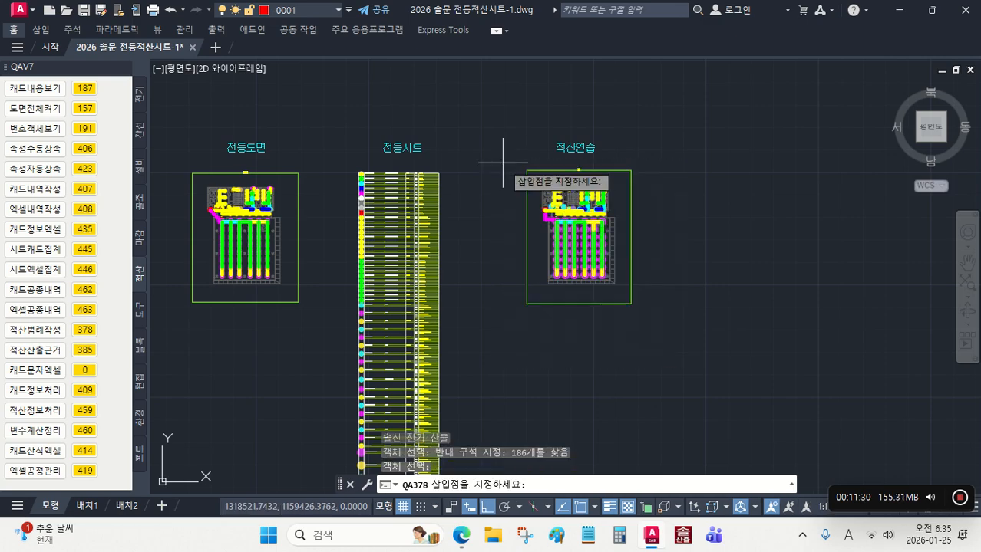
left_click(528, 327)
scroll(522, 317, "up", 10)
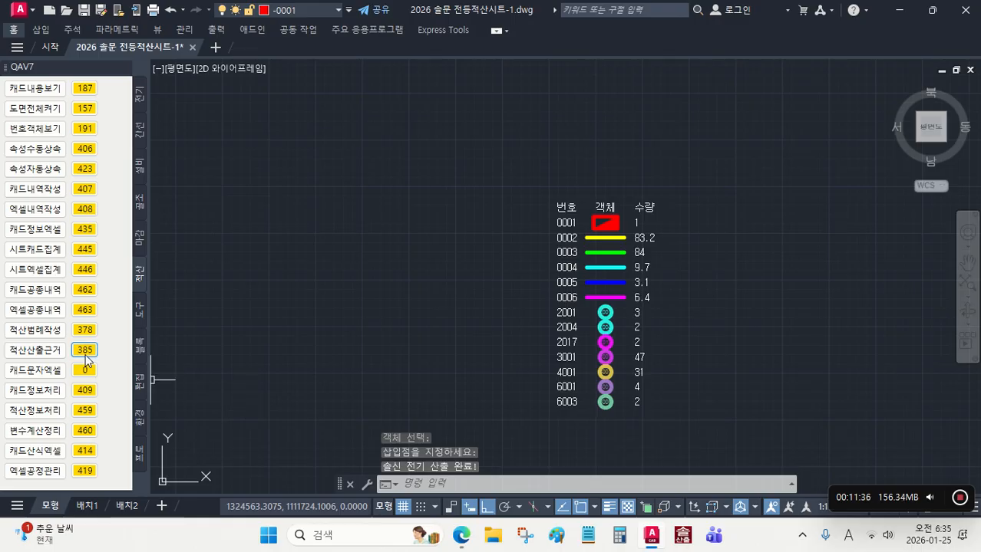
Step: Generate the takeoff calculation basis (적산산출근거, 385) from the whole 적산연습 plan and place it beside the legend
left_click(85, 350)
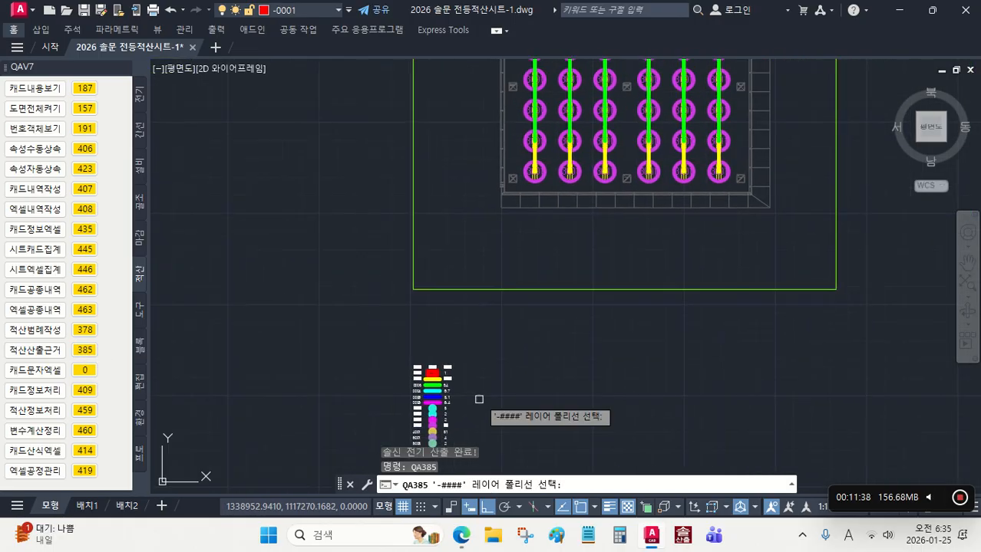
scroll(543, 361, "down", 3)
scroll(767, 315, "down", 4)
left_click(777, 317)
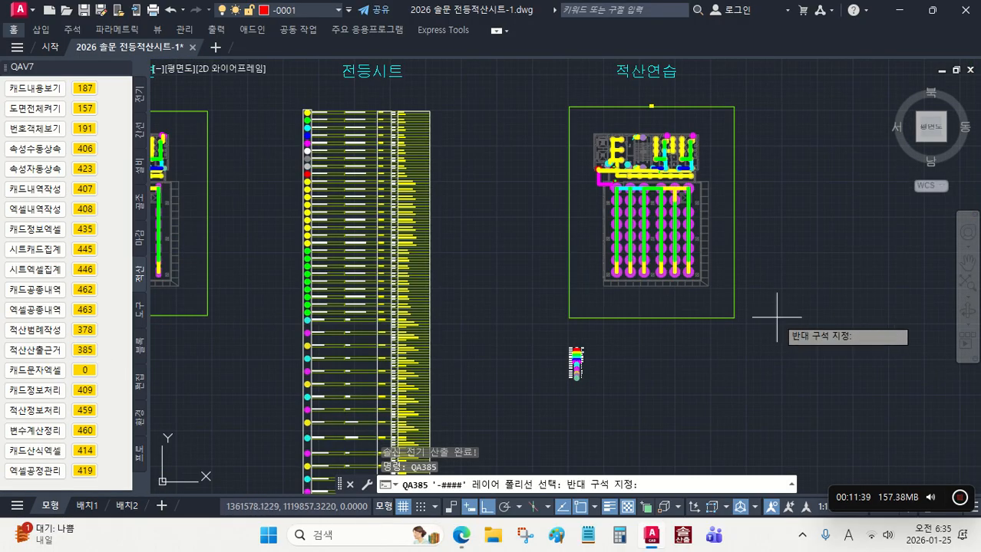
left_click(589, 125)
key("Return")
scroll(583, 376, "up", 5)
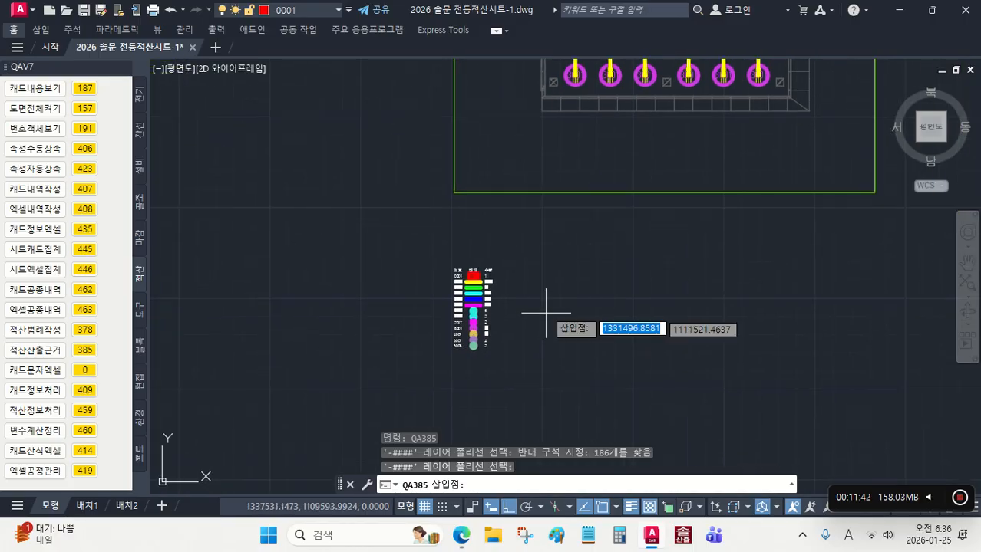
left_click(534, 270)
scroll(609, 314, "up", 2)
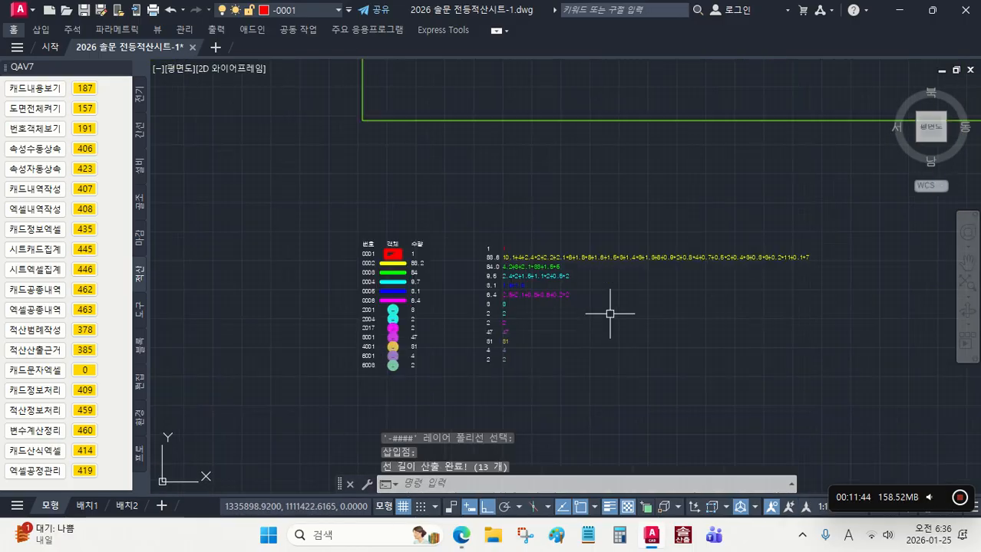
scroll(610, 314, "up", 2)
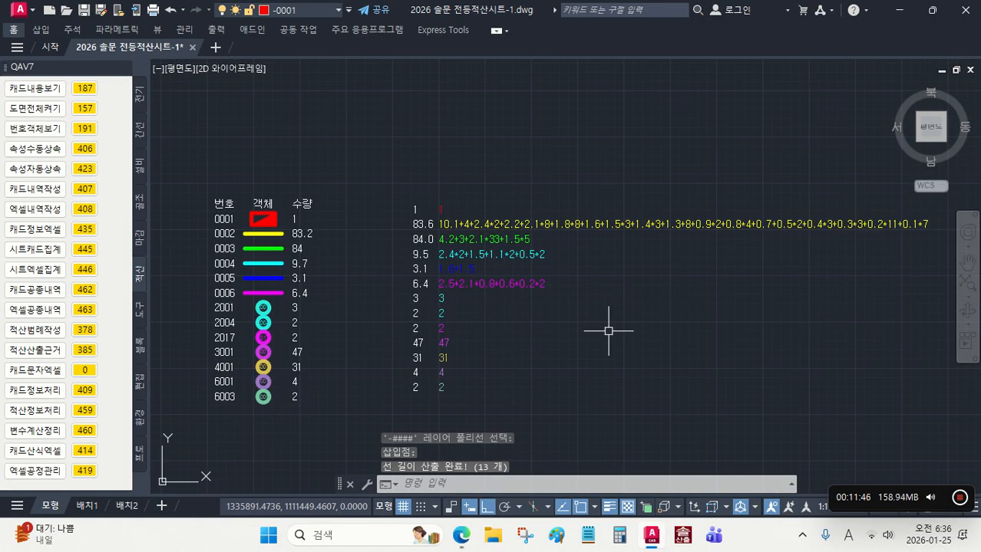
scroll(609, 331, "down", 5)
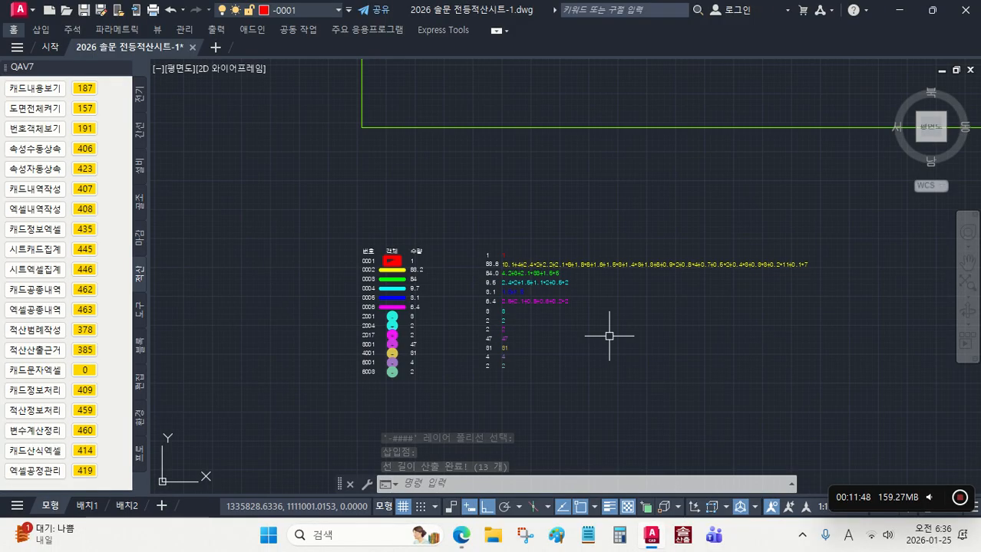
Step: Copy the extended attributes automatically (속성자동상속, 423) to all objects of the 적산연습 plan
mouse_move(669, 359)
middle_mouse_down()
mouse_move(585, 394)
mouse_move(628, 324)
middle_mouse_up()
scroll(579, 394, "down", 2)
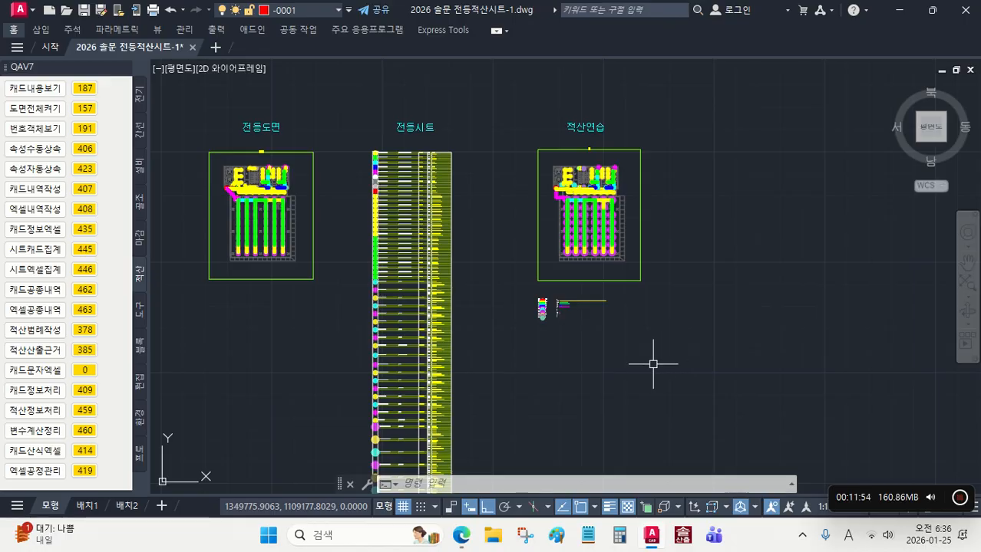
left_click(85, 171)
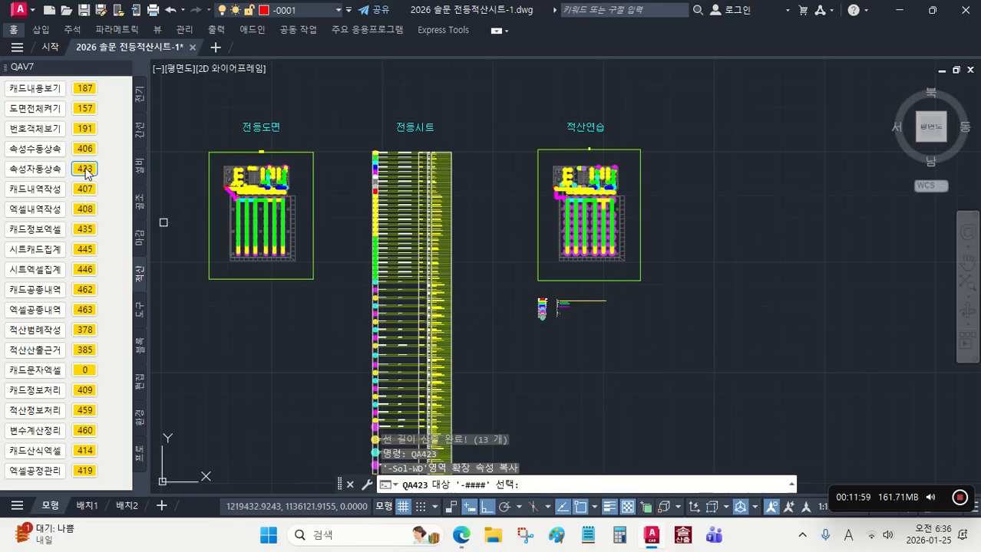
left_click(701, 276)
left_click(550, 161)
key("Return")
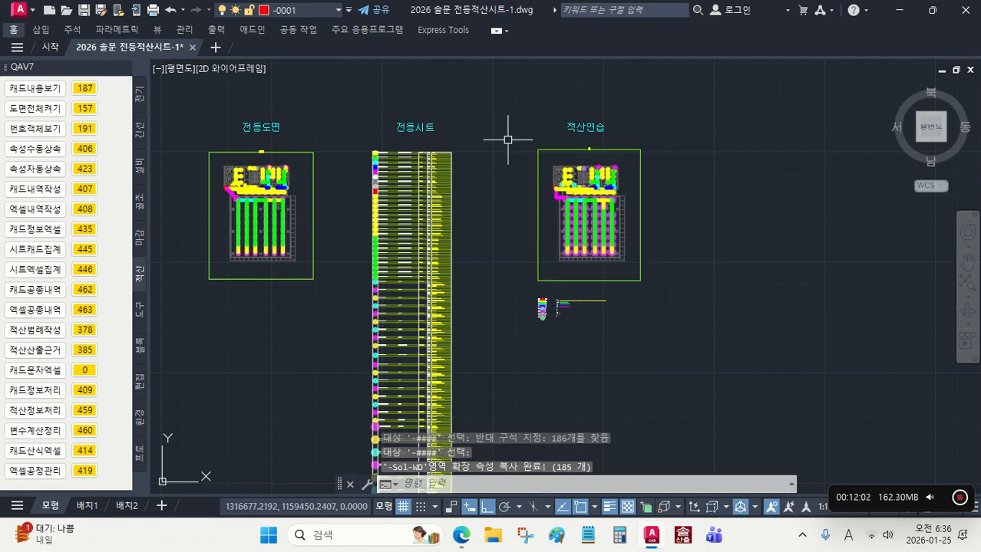
Step: List the data (187) of the last 3001 fixture in the first row and the two lines connected to it
scroll(574, 219, "up", 5)
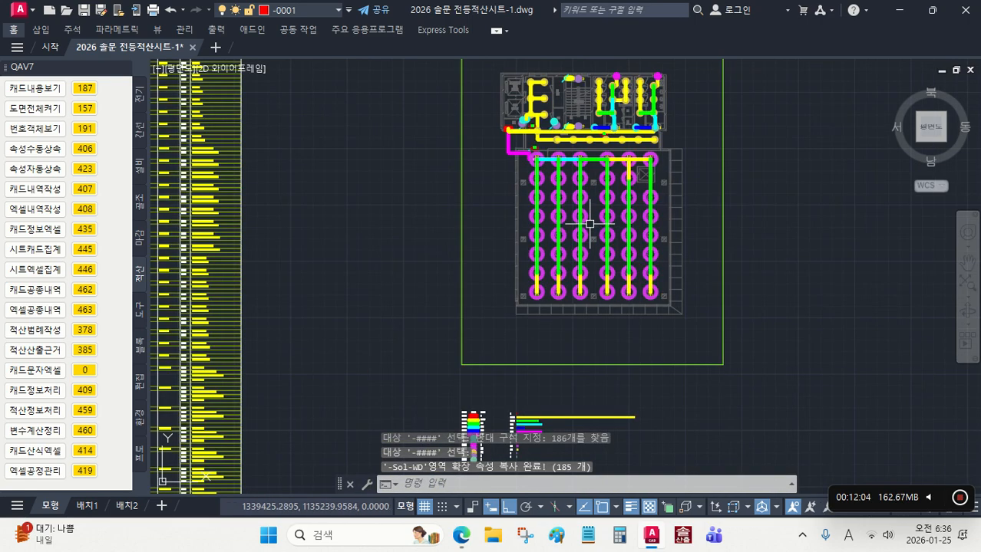
left_click(86, 88)
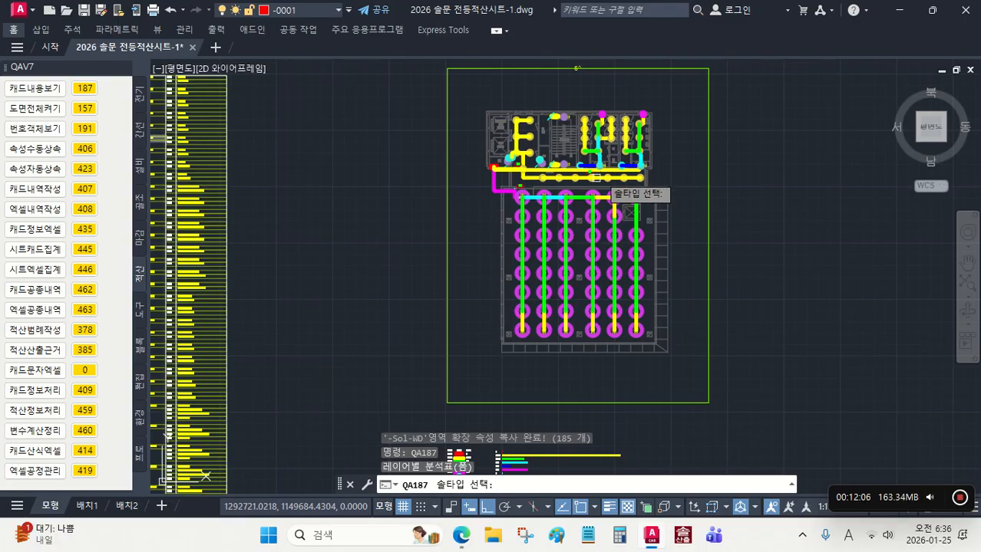
scroll(614, 186, "up", 5)
scroll(673, 224, "up", 3)
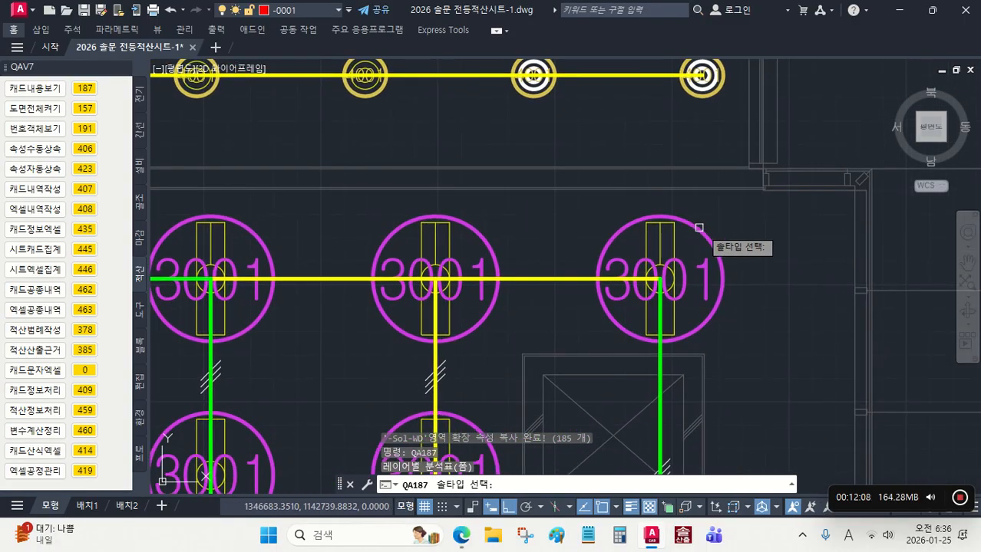
left_click(700, 229)
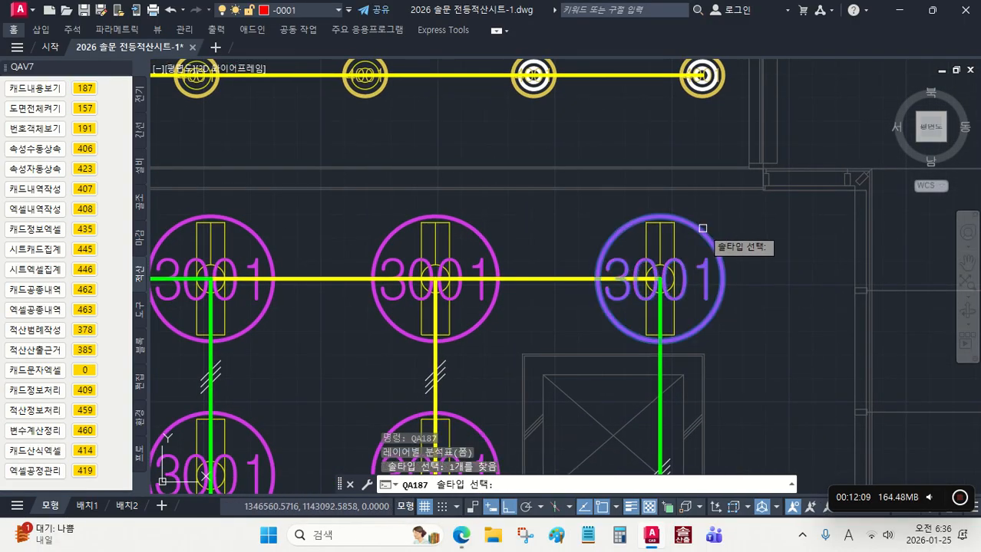
left_click(660, 341)
left_click(567, 279)
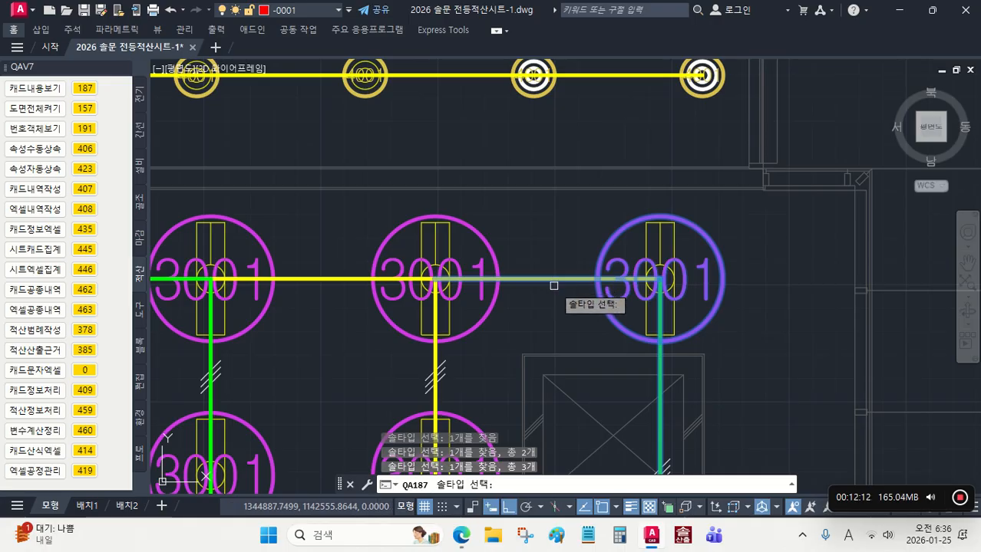
key("Return")
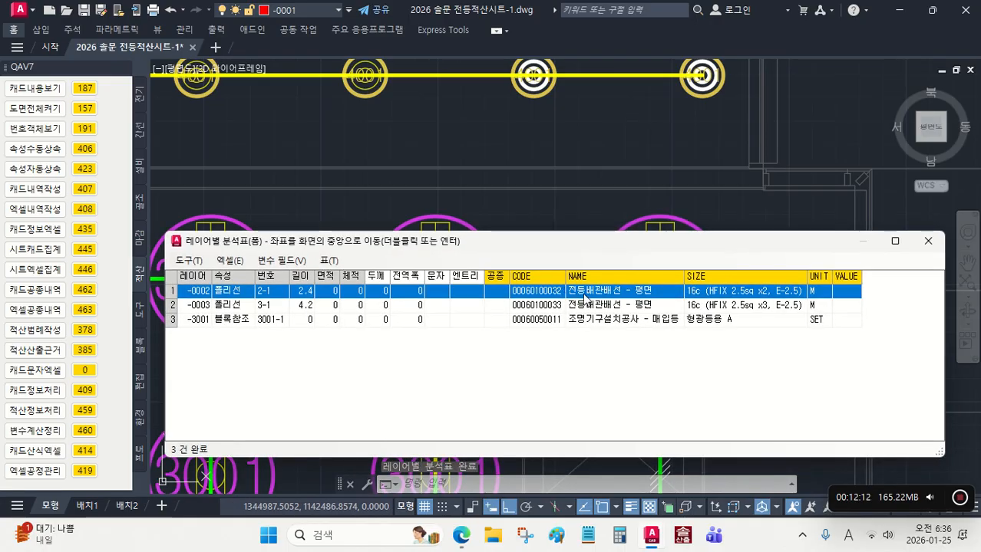
Step: Check the SIZE specifications of the -0002, -0003 and -3001 entries in the layer analysis table, and close the table
left_click(704, 294)
left_click(707, 306)
left_click(709, 320)
left_click(710, 307)
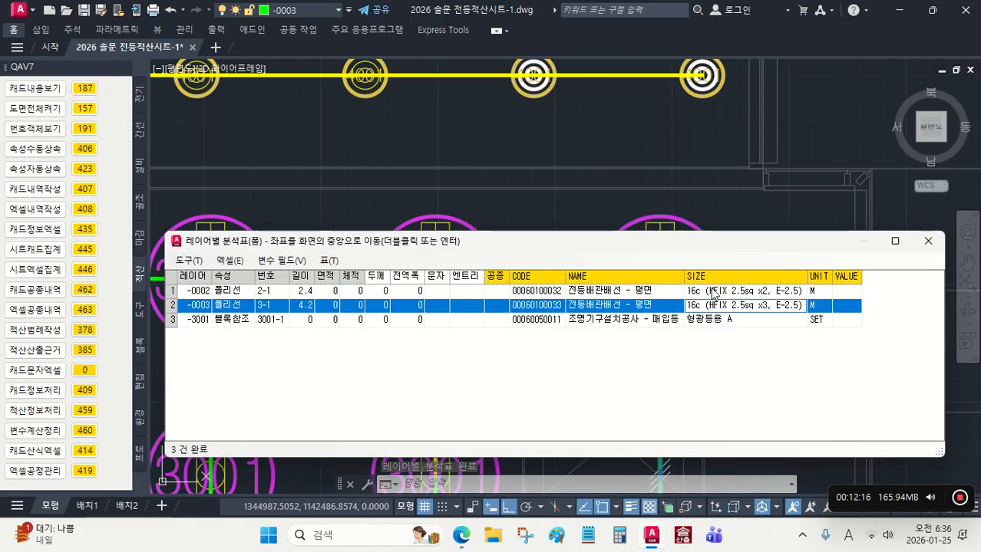
left_click(713, 293)
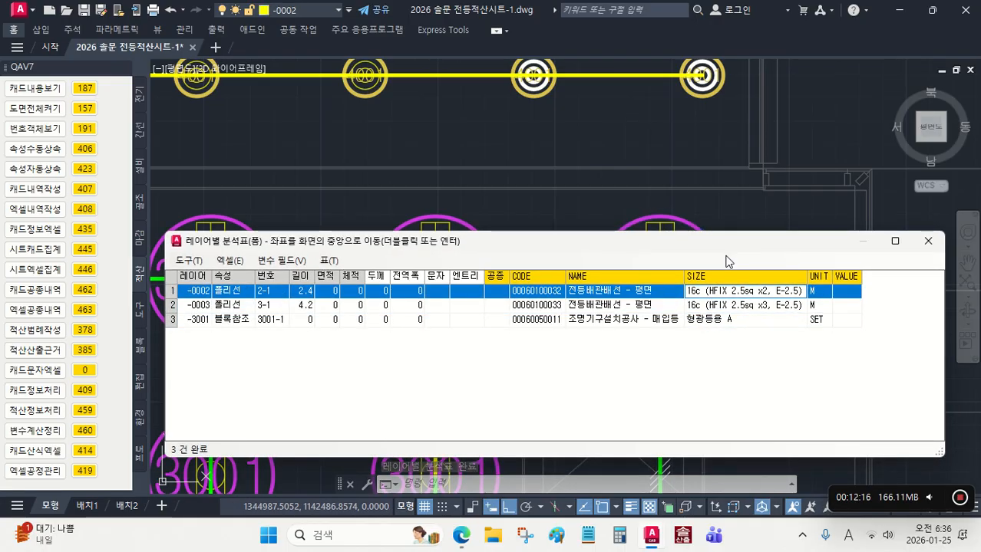
left_click(927, 241)
scroll(784, 232, "down", 5)
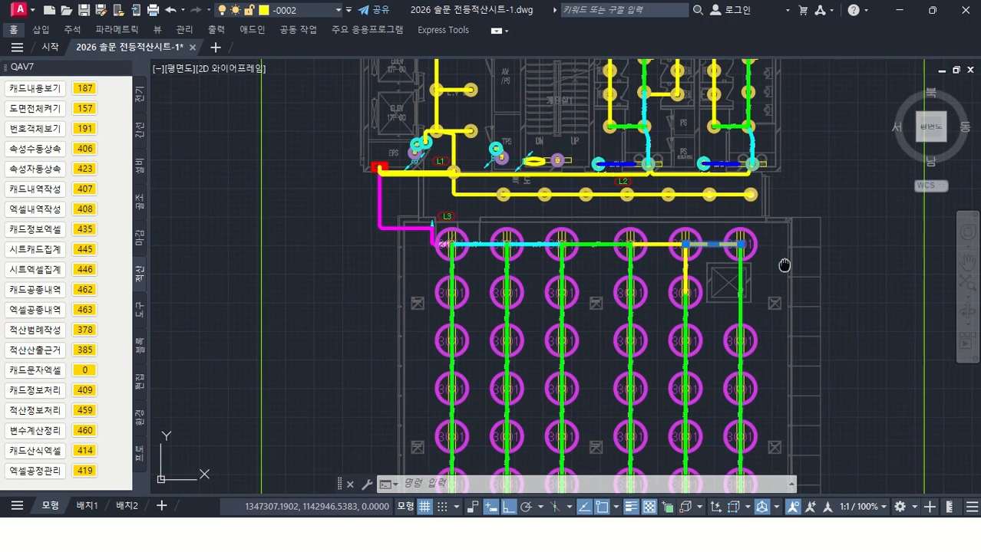
scroll(729, 246, "down", 4)
scroll(634, 305, "up", 1)
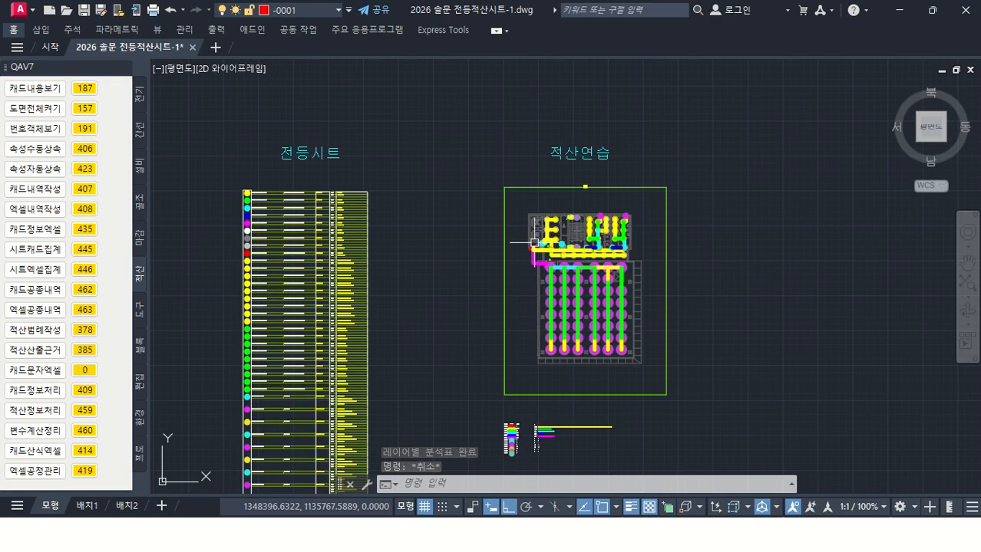
middle_click_drag(592, 281, 564, 259)
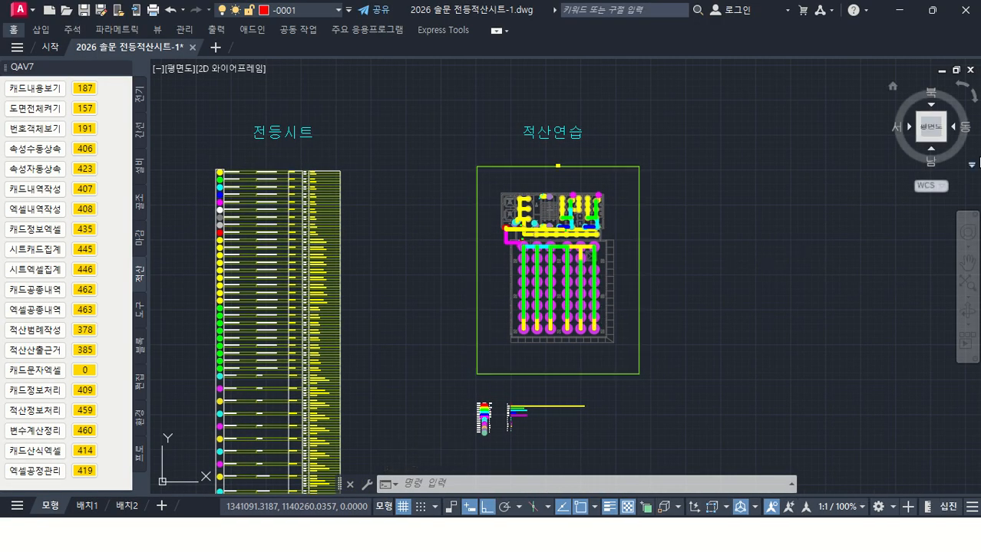
Step: Minimise the drawing, close the browser, and switch to 솔산출2026, declining to reload the abnormally closed work file
left_click(904, 11)
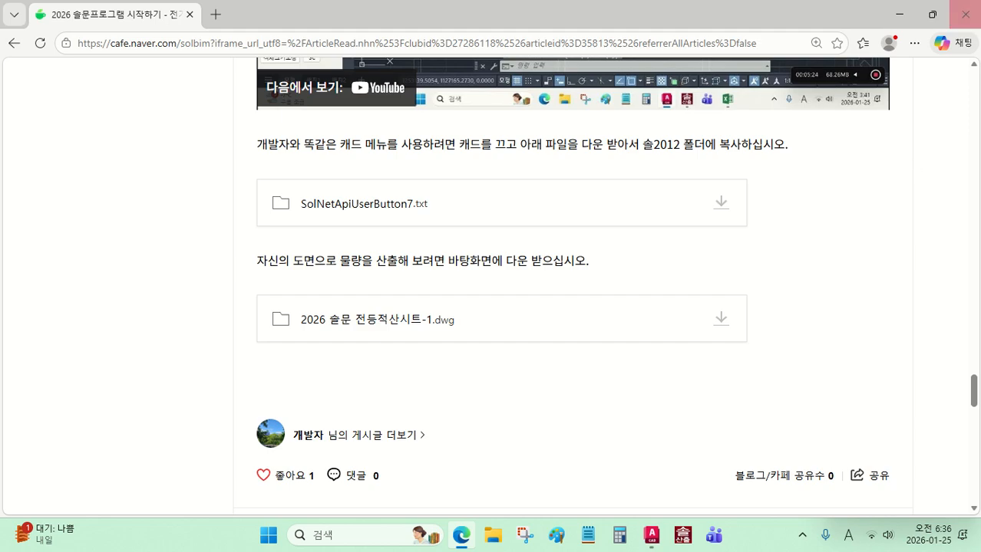
left_click(965, 20)
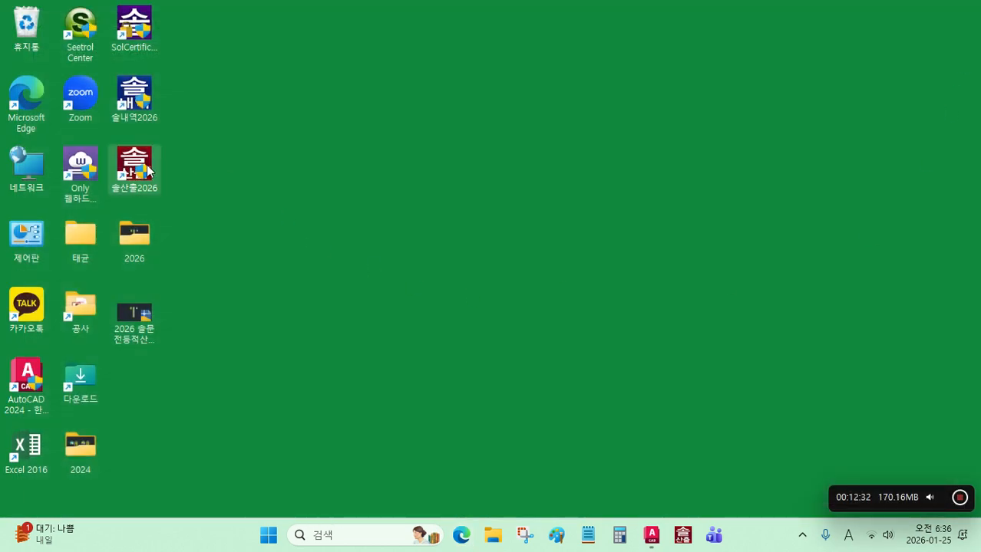
double_click(148, 170)
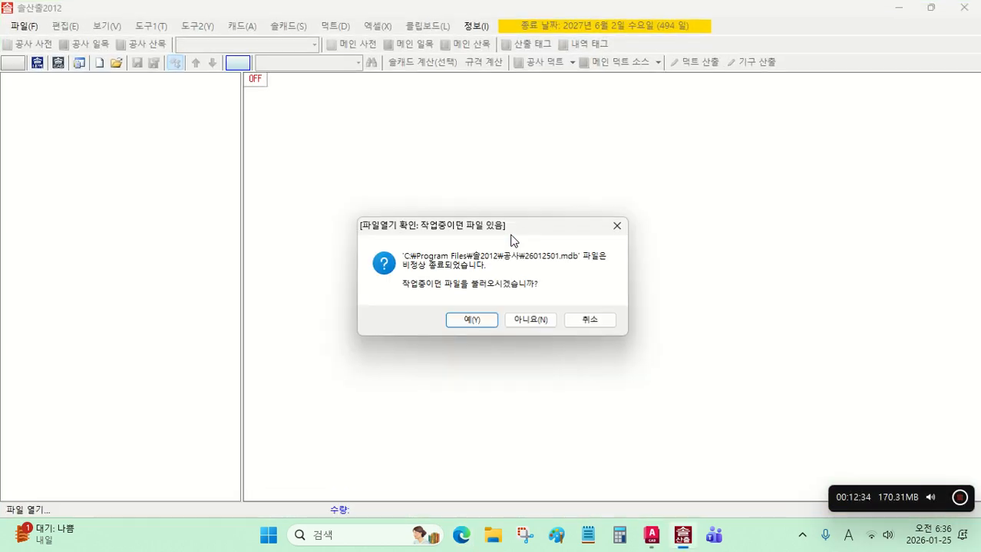
left_click(531, 321)
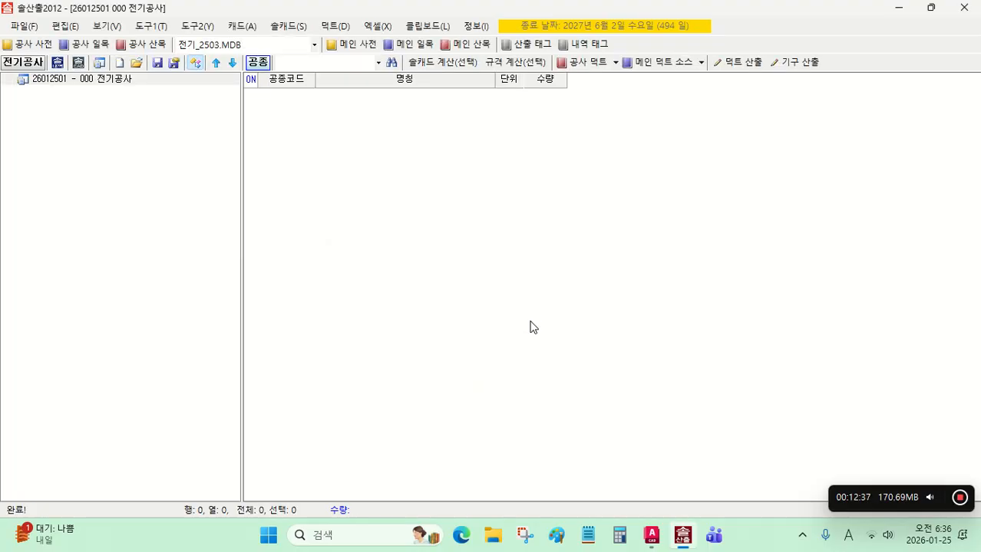
Step: Add a new 공종 to the 전기공사 project, open it, and create a 산출 공종 inside it
right_click(373, 135)
mouse_move(428, 71)
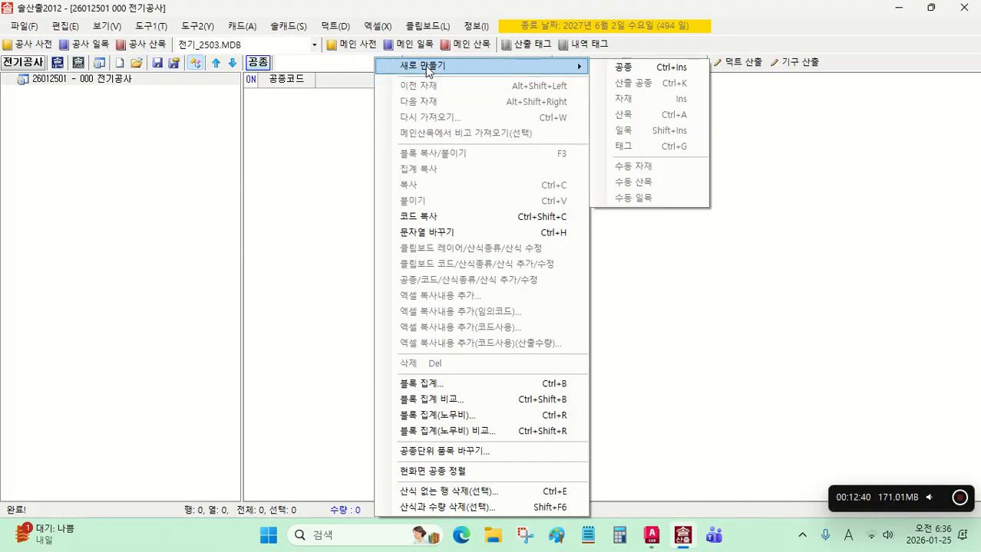
left_click(650, 67)
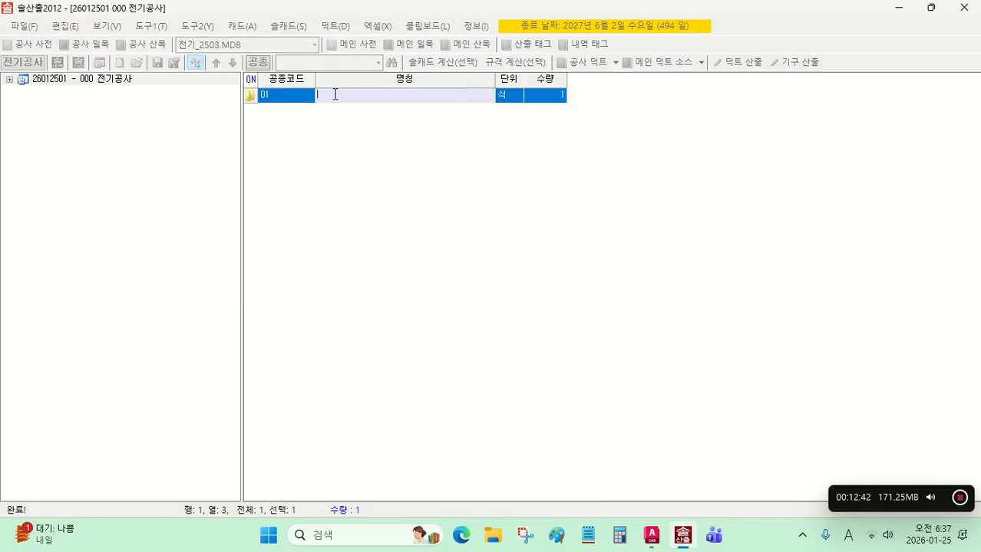
double_click(306, 102)
right_click(330, 123)
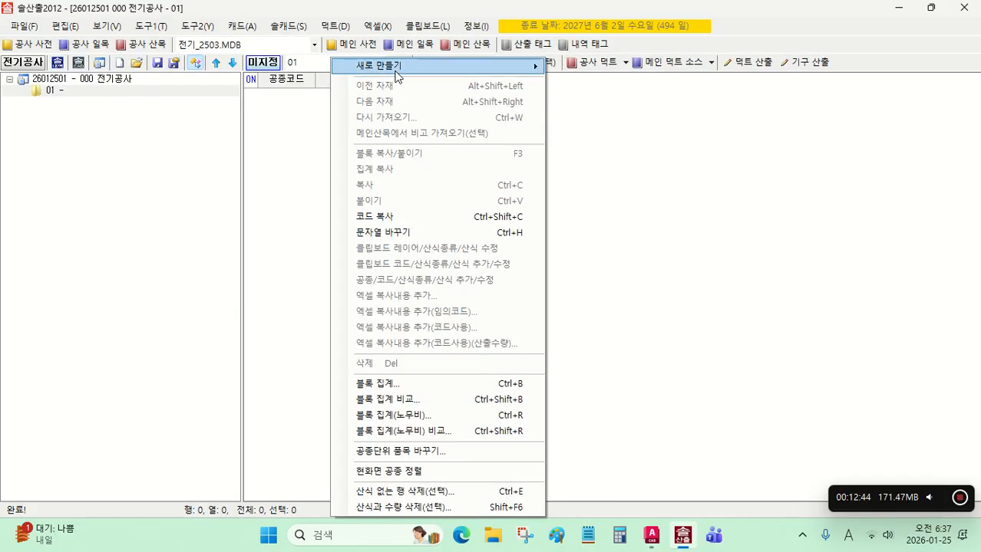
mouse_move(407, 71)
left_click(592, 83)
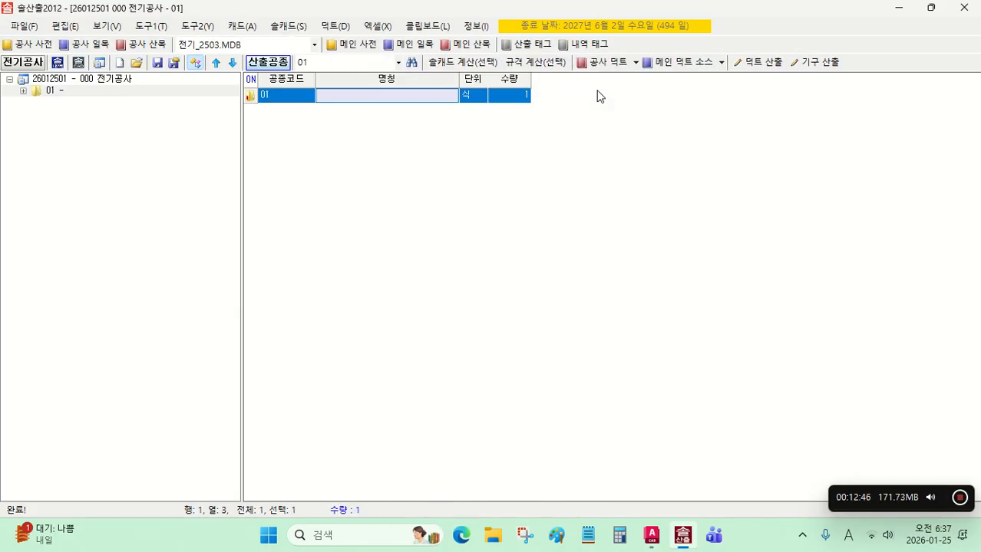
Step: Set the dictionary database to 전기_2601.MDB and open the new 산출 공종 row
left_click(316, 44)
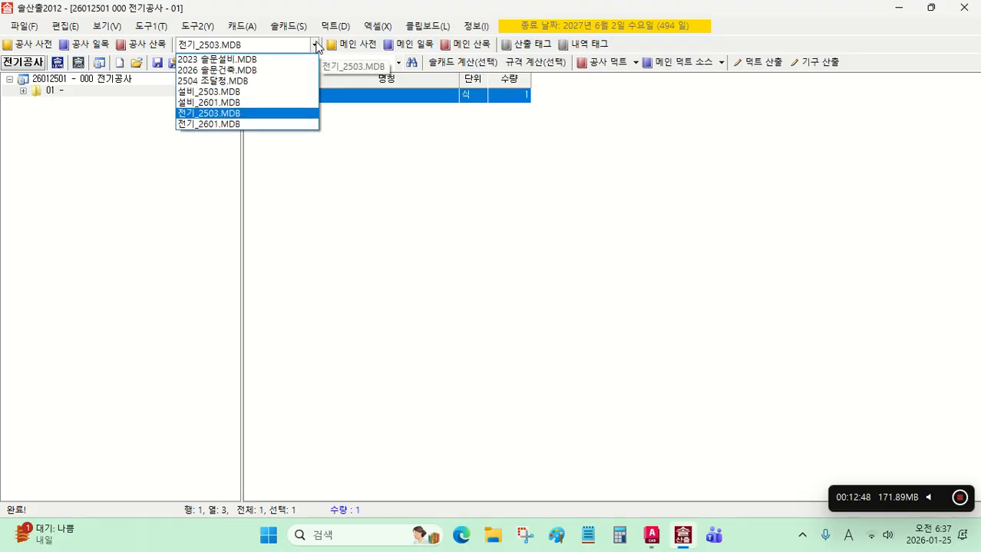
left_click(258, 124)
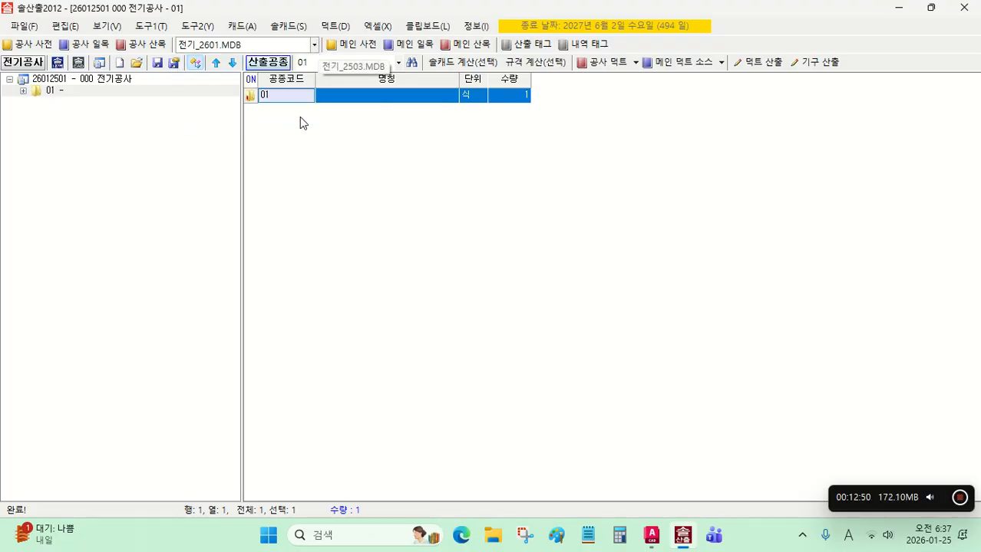
left_click(343, 96)
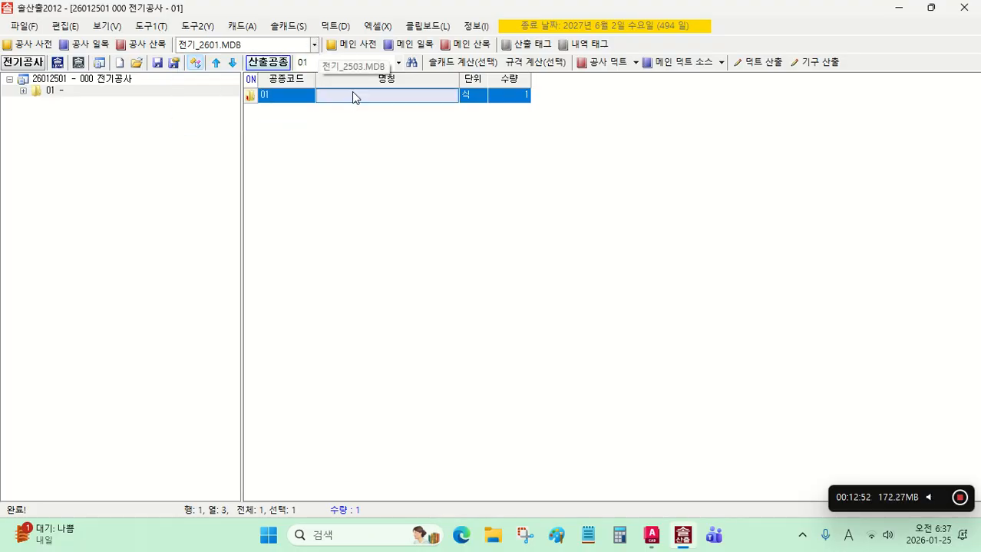
double_click(352, 95)
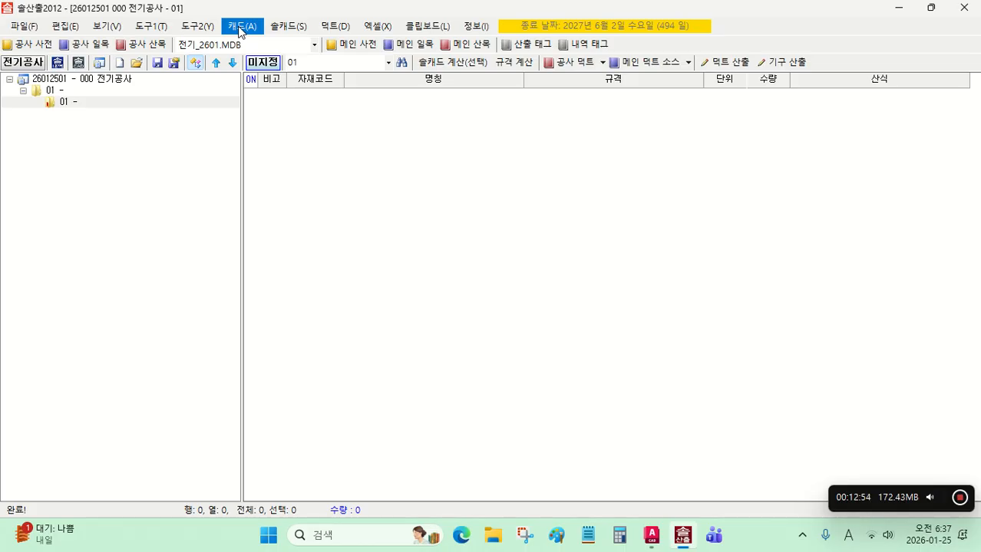
Step: Run the AutoCAD 2024 산출을지 캐드 코드 산출 on all objects of the 적산연습 plan in the drawing
left_click(240, 28)
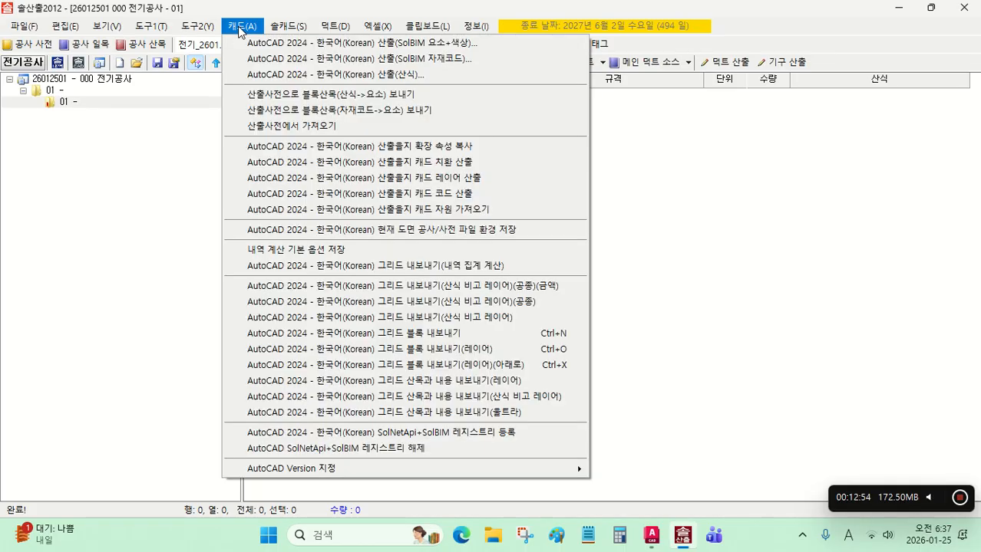
left_click(421, 193)
mouse_move(577, 385)
middle_mouse_down()
mouse_move(588, 221)
mouse_move(580, 309)
mouse_move(595, 326)
middle_mouse_up()
left_click(617, 339)
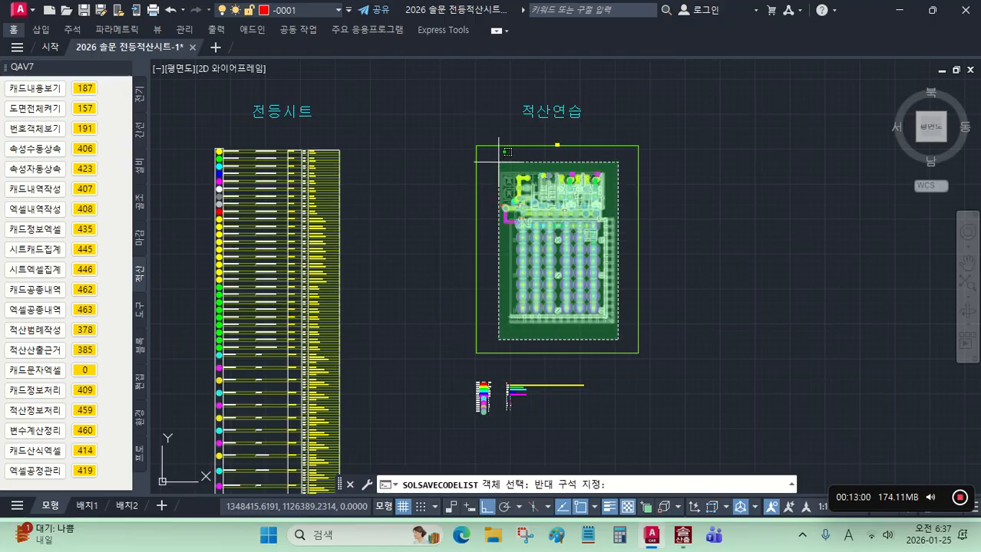
left_click(468, 134)
key("Return")
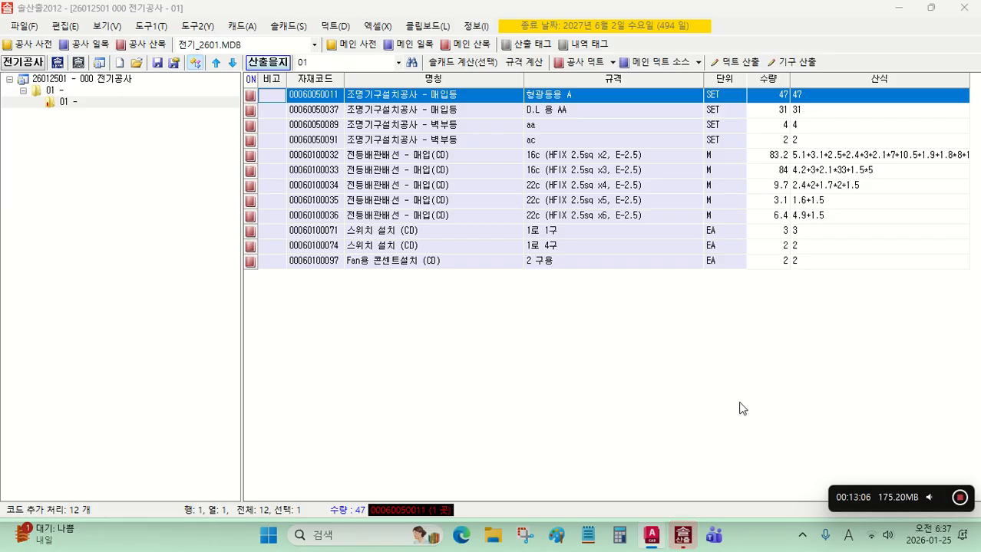
Step: Export the takeoff's cost breakdown to an Excel sheet with 엑셀 내역 집계
left_click(390, 28)
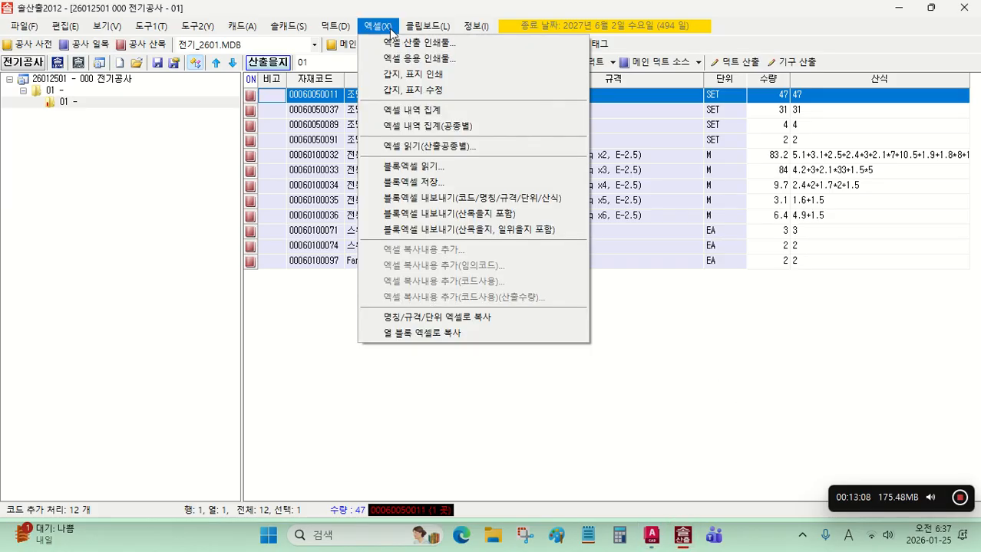
left_click(431, 113)
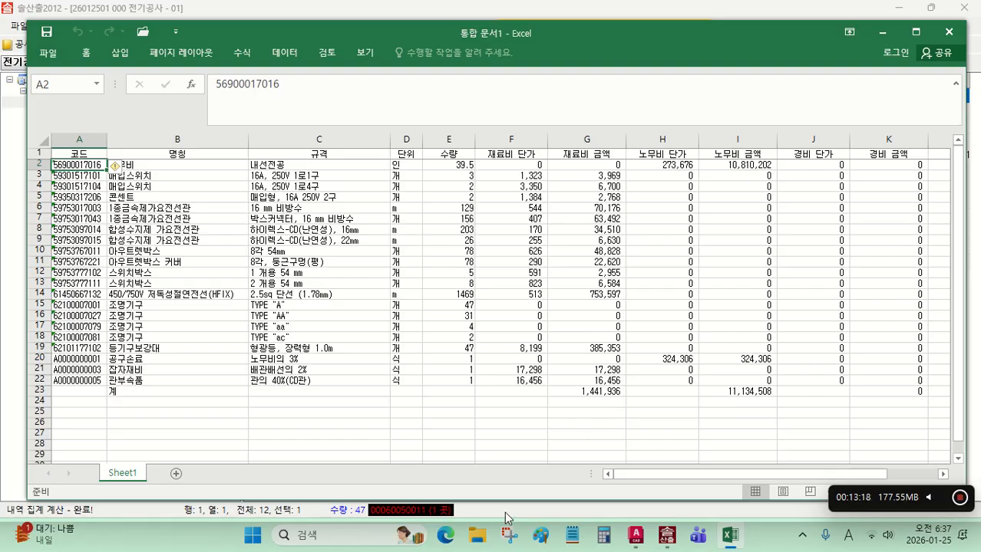
Step: Switch to the Edge browser, open the bookmarked 솔문캐드적산 Naver cafe, and open its 카페 채팅 window
left_click(447, 536)
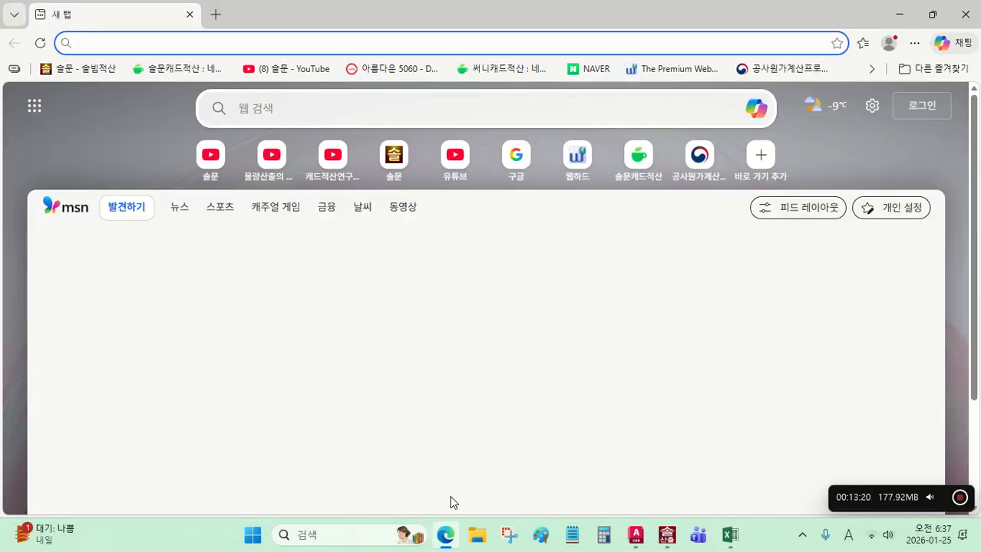
left_click(149, 73)
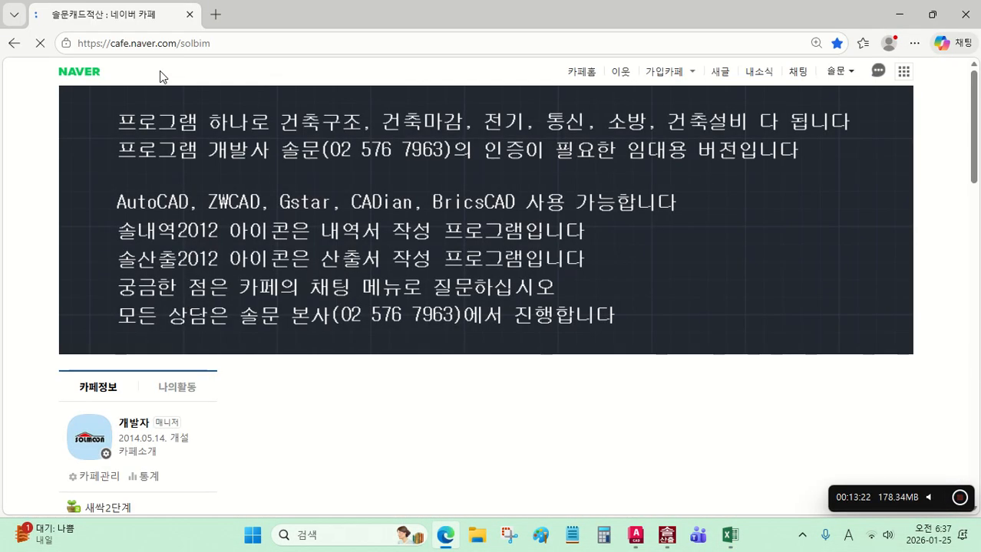
scroll(158, 315, "down", 1)
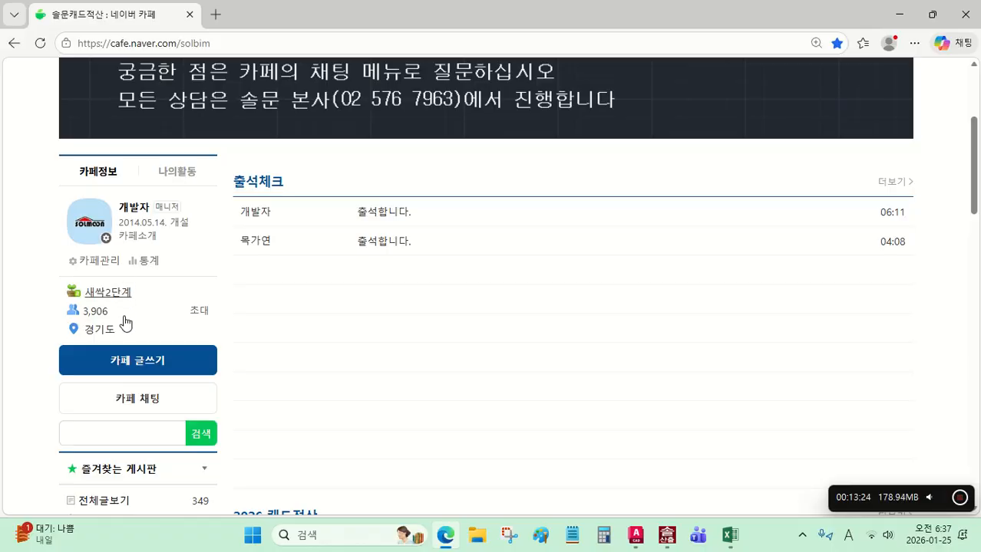
left_click(138, 398)
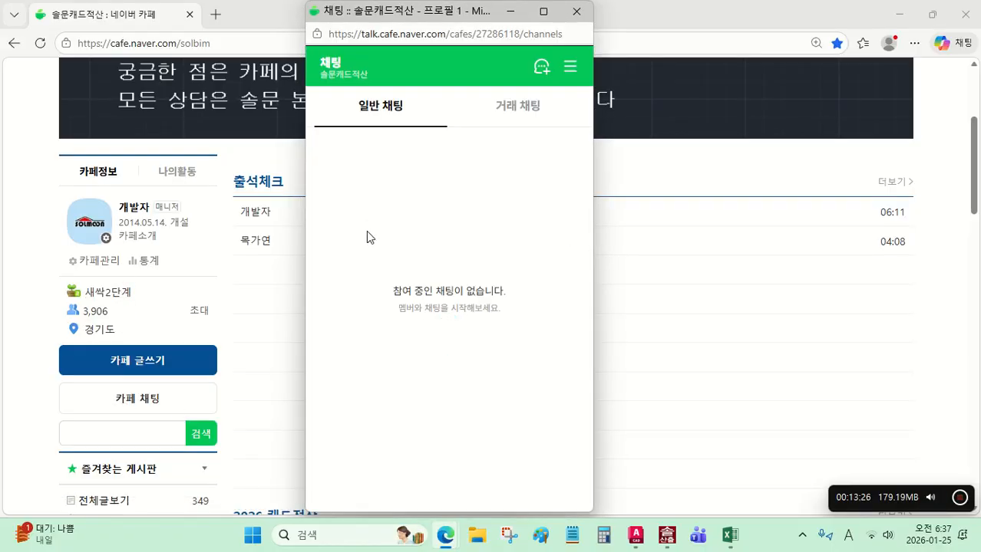